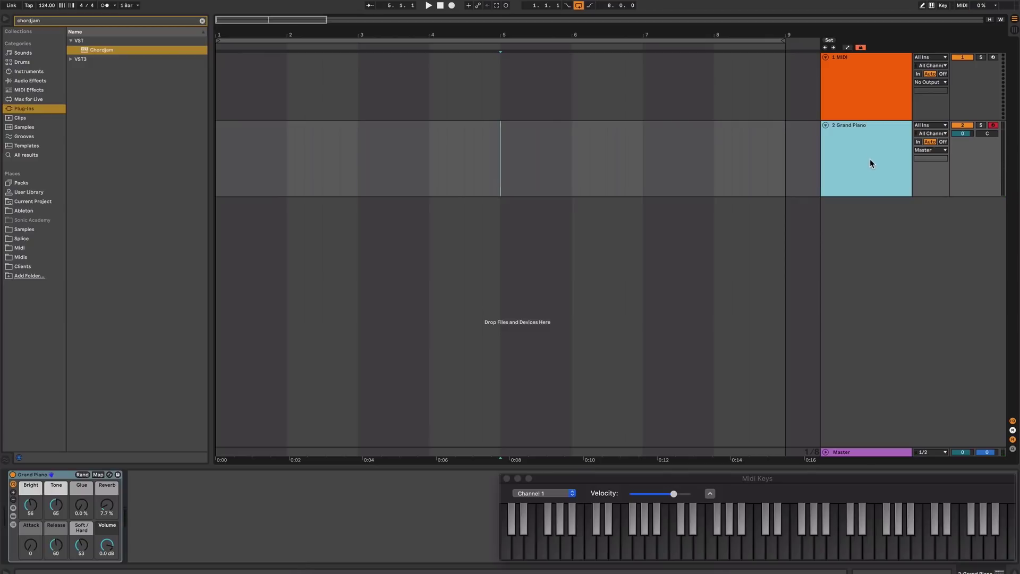
Load the Chordjam VST plug-in onto the empty first MIDI track, then close its window.
click(852, 87)
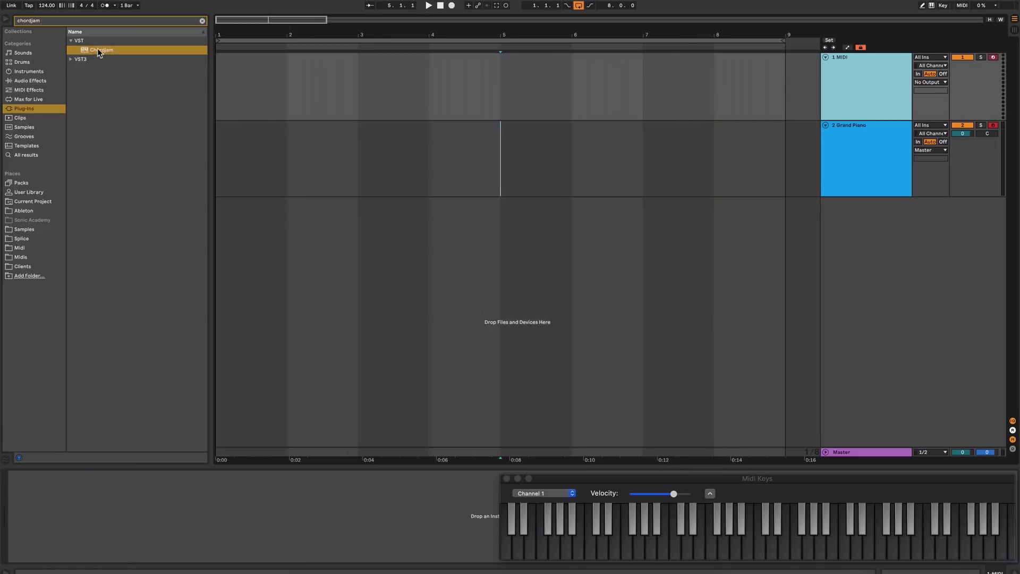
drag(97, 51, 677, 100)
drag(863, 87, 862, 87)
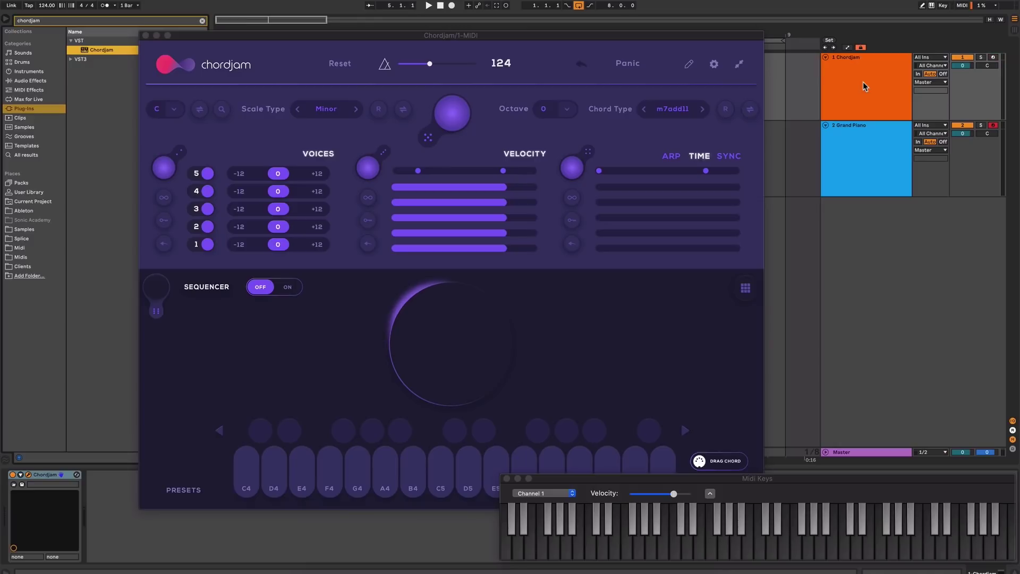
drag(203, 32, 223, 23)
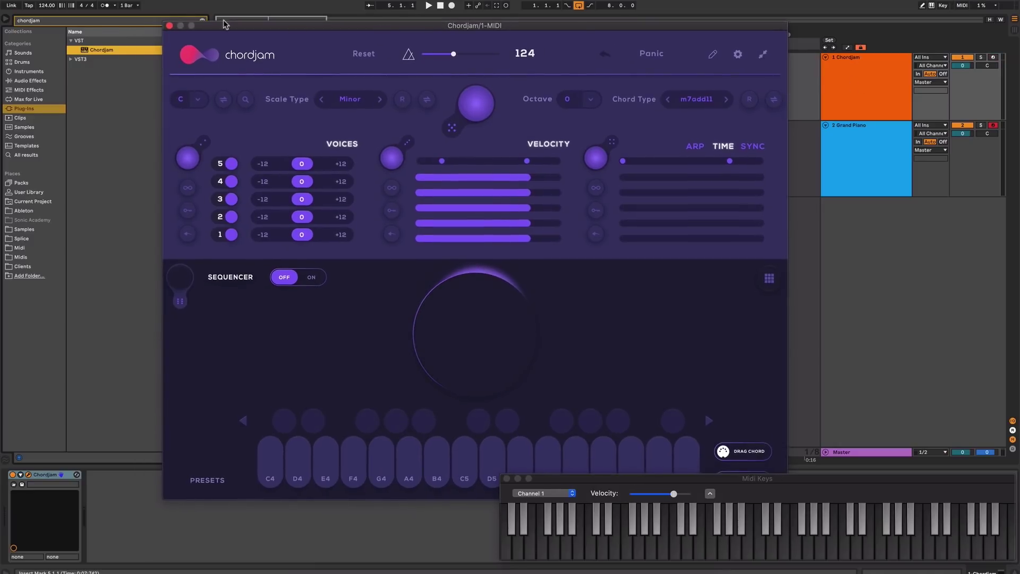
click(169, 26)
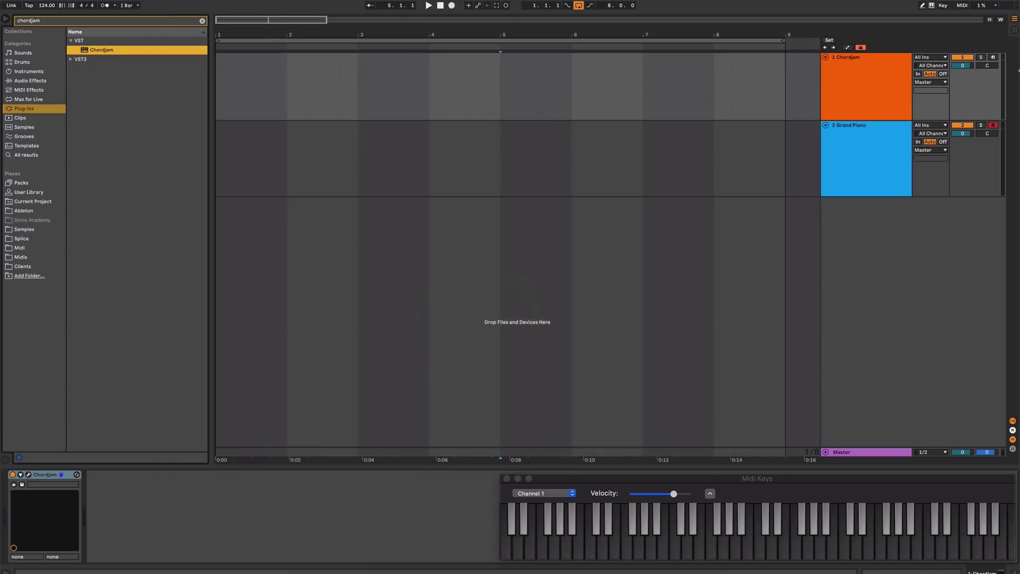
Route the Grand Piano track's MIDI input from 1-Chordjam with Chordjam as the input channel, and set its monitoring to In.
click(874, 158)
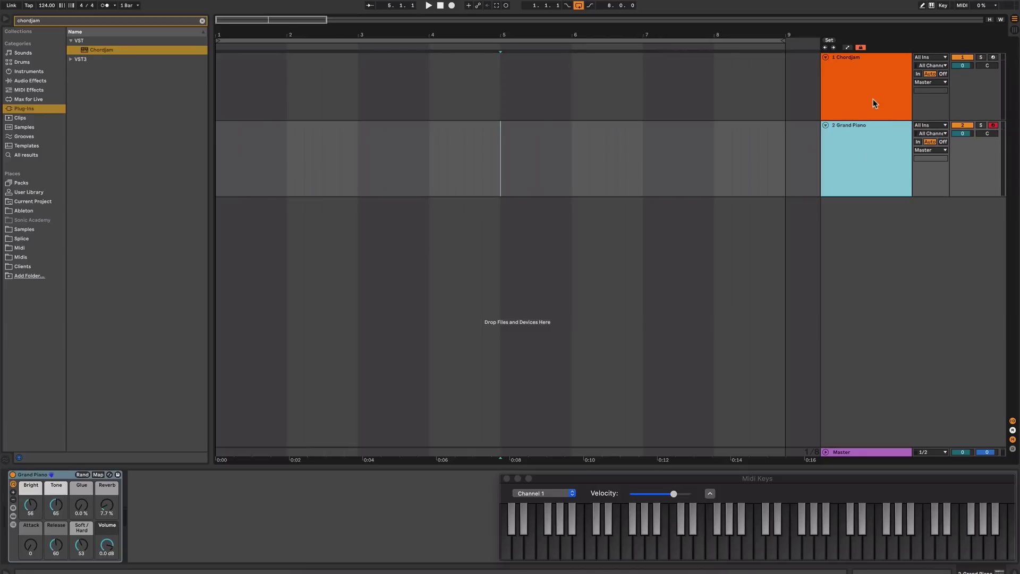
click(868, 88)
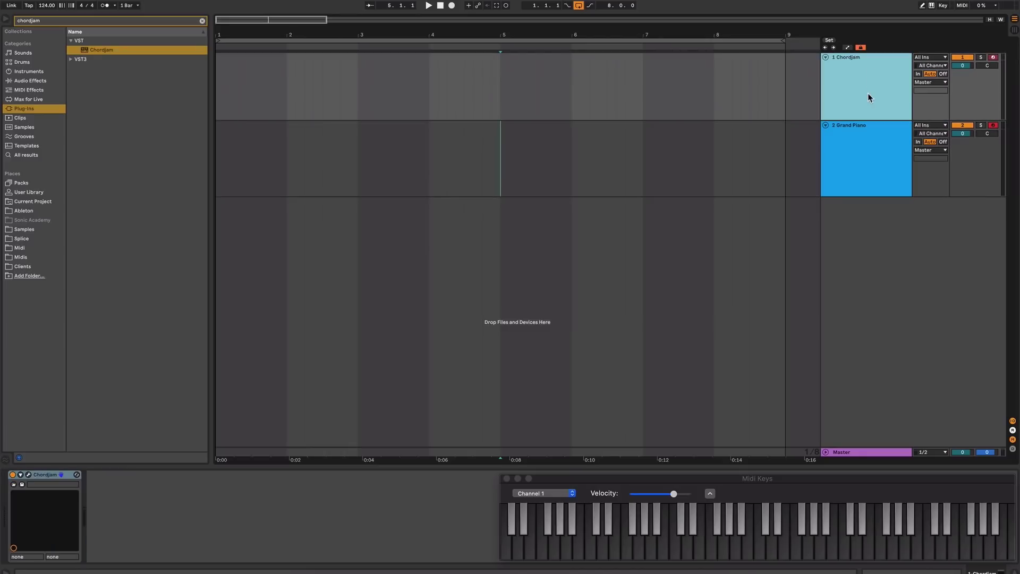
click(860, 135)
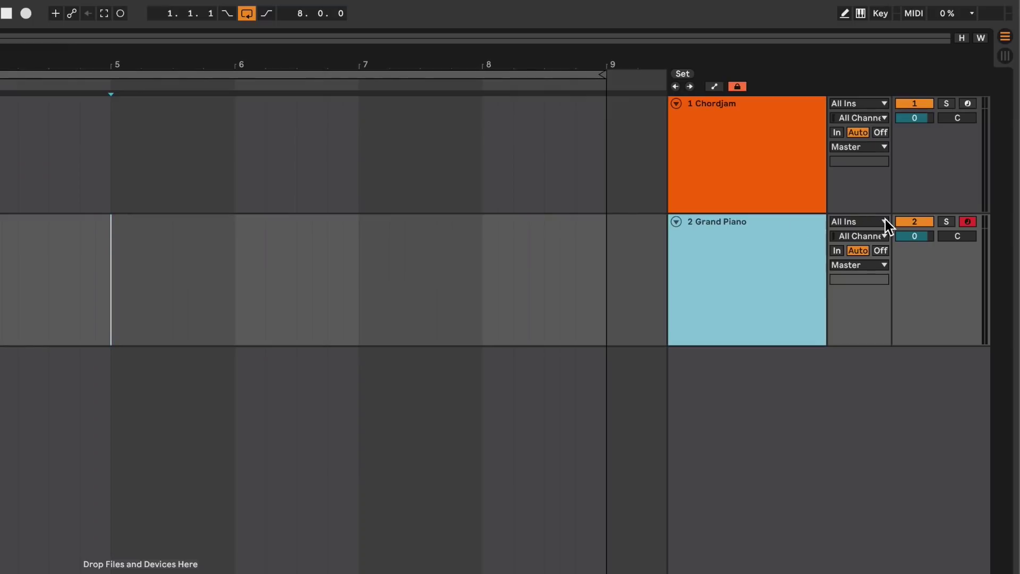
click(867, 222)
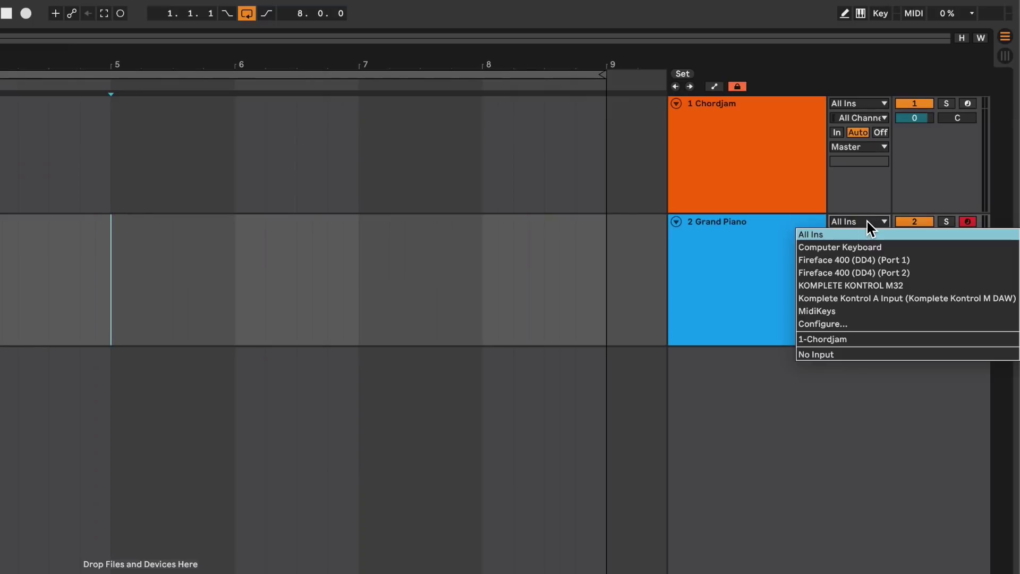
click(850, 340)
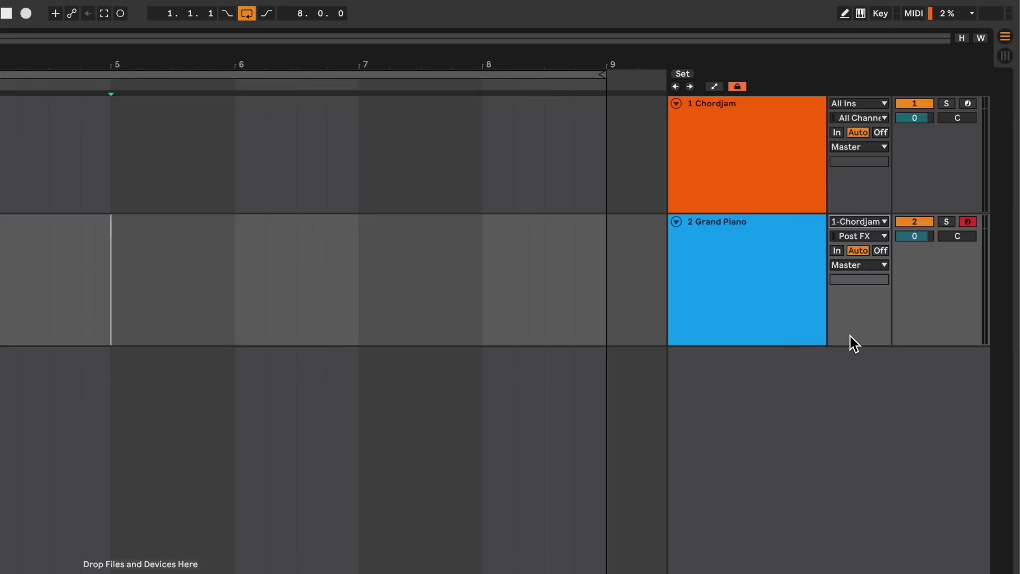
click(866, 237)
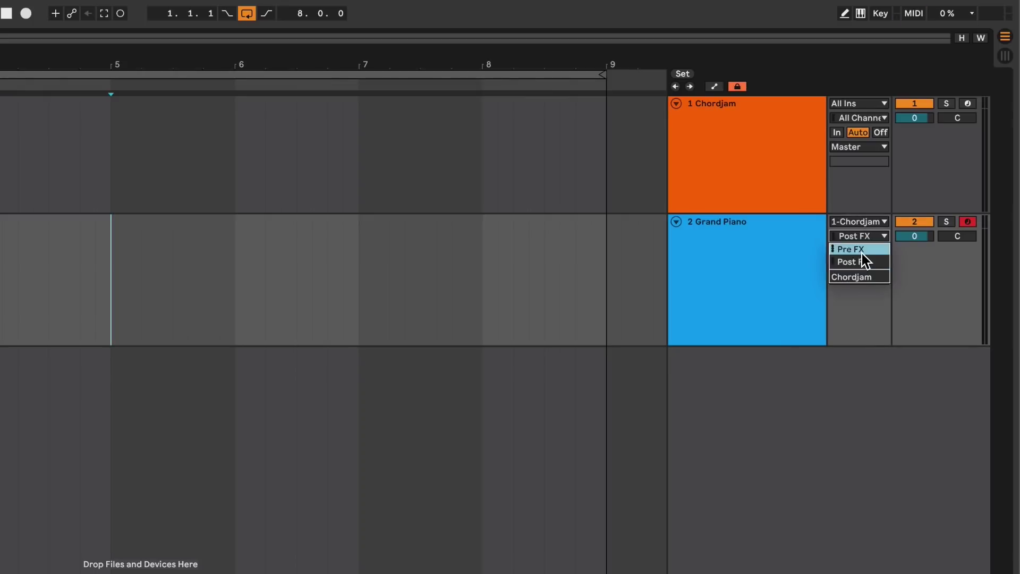
click(858, 277)
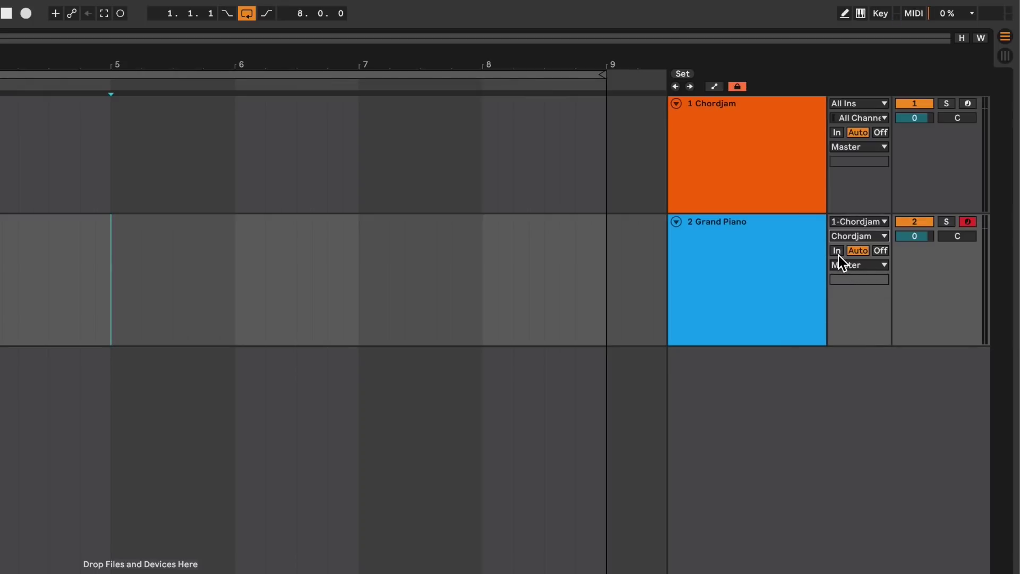
click(837, 250)
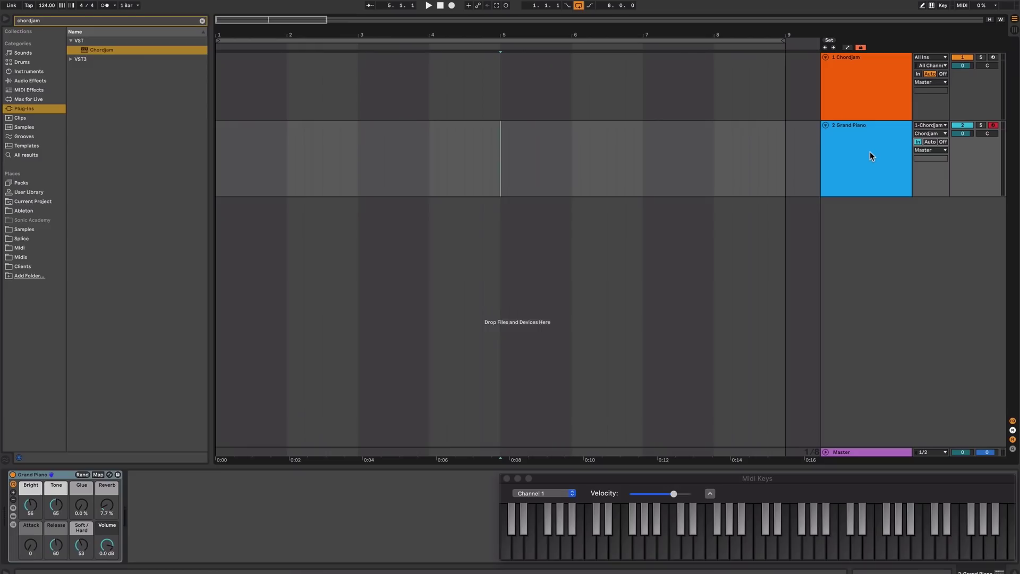
Arm the Chordjam track and play an ascending run of single notes to trigger chords on the Grand Piano track.
click(993, 57)
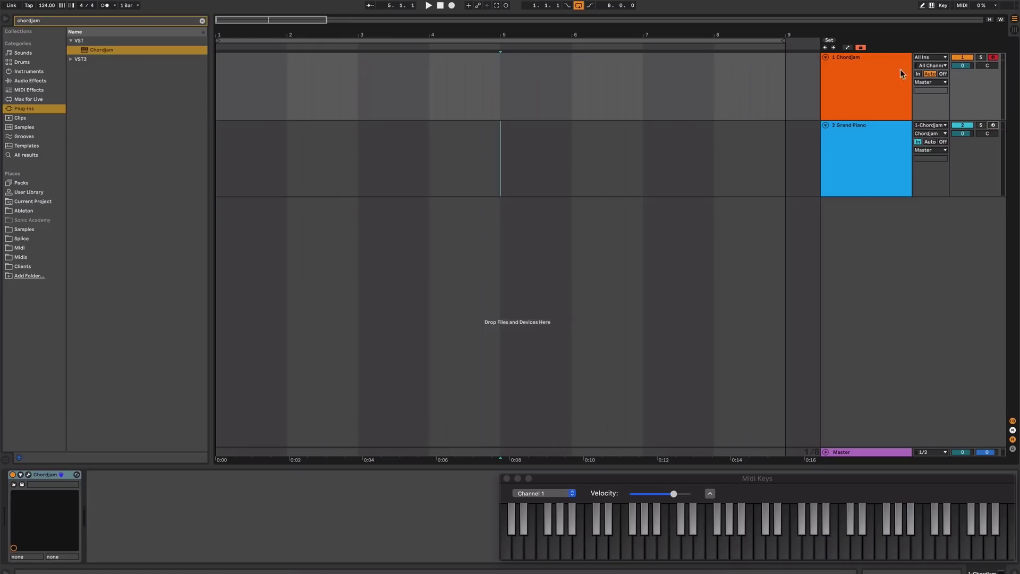
key(a)
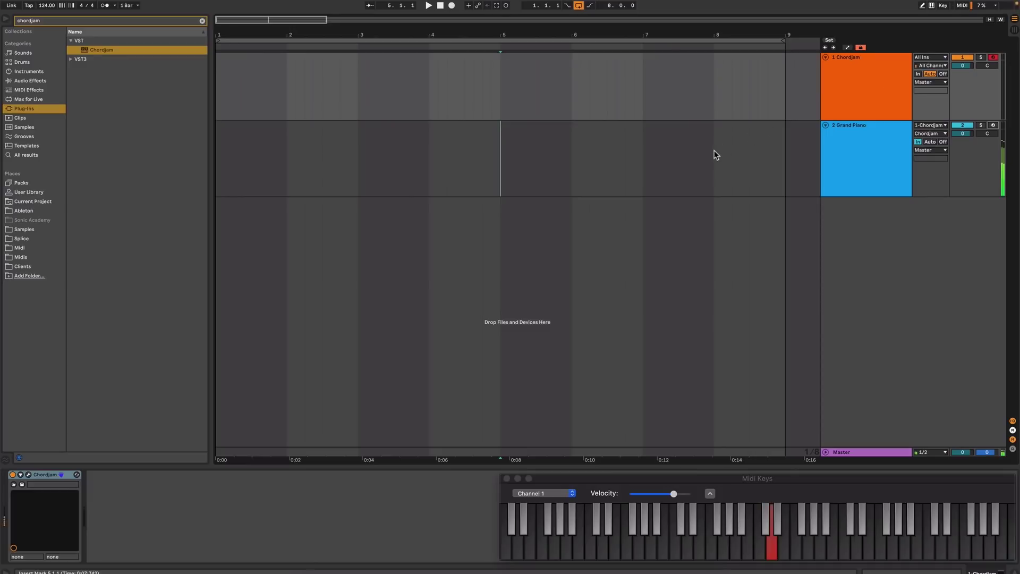
key(s)
key(d)
key(f)
key(g)
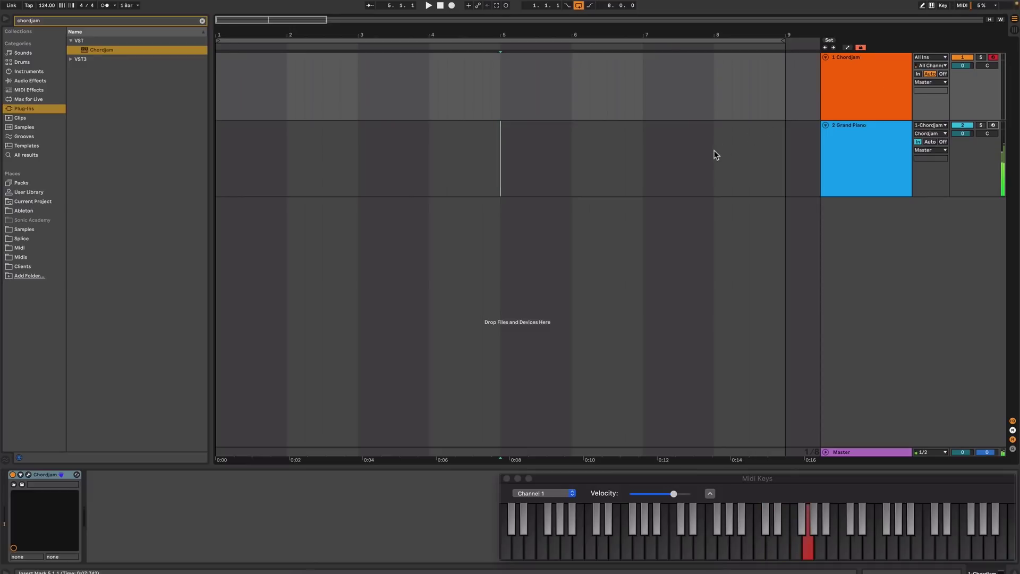
key(h)
key(j)
key(k)
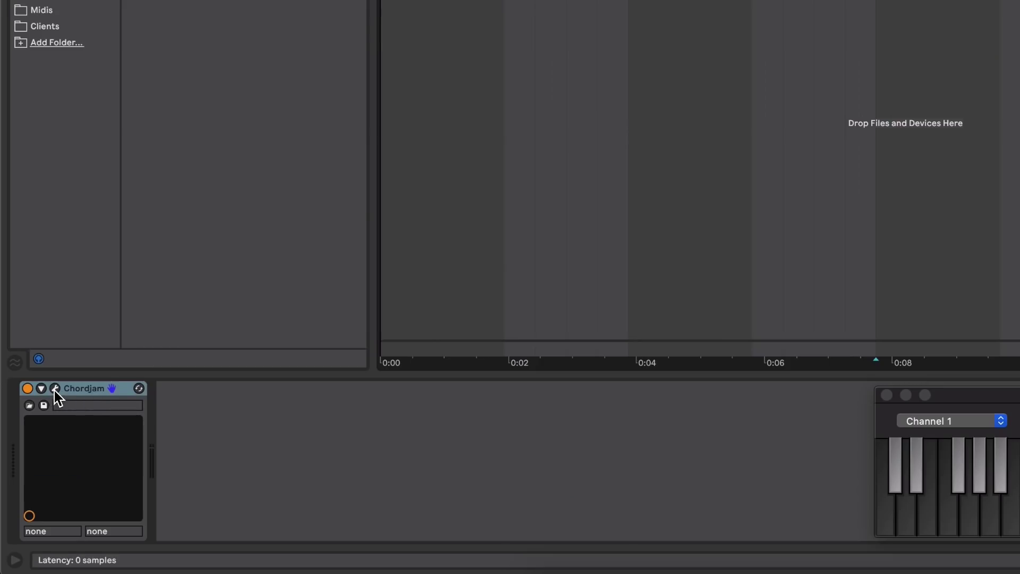
Open the Chordjam plug-in window and look at its sequencer and 16-pad views.
click(55, 389)
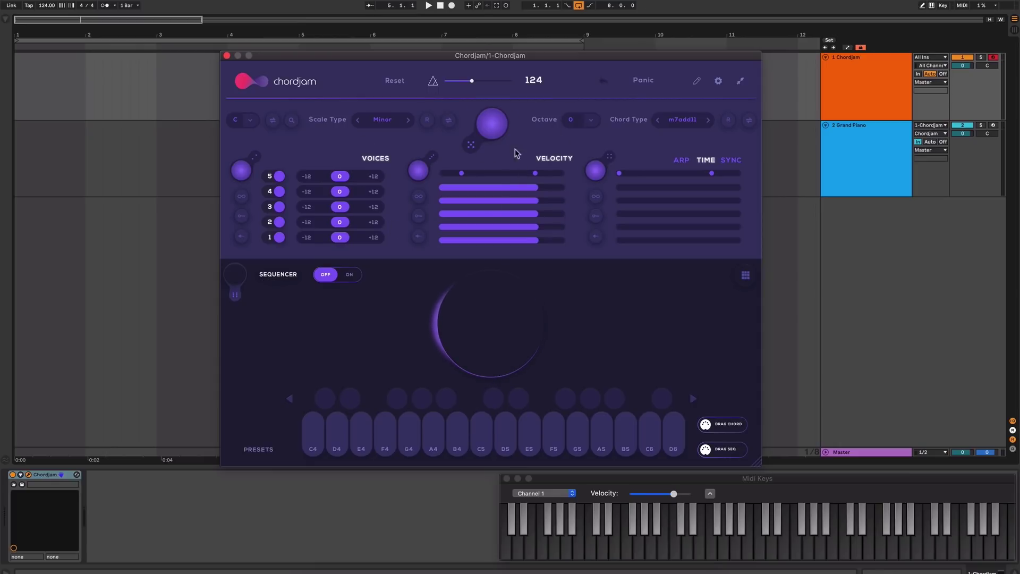
click(350, 275)
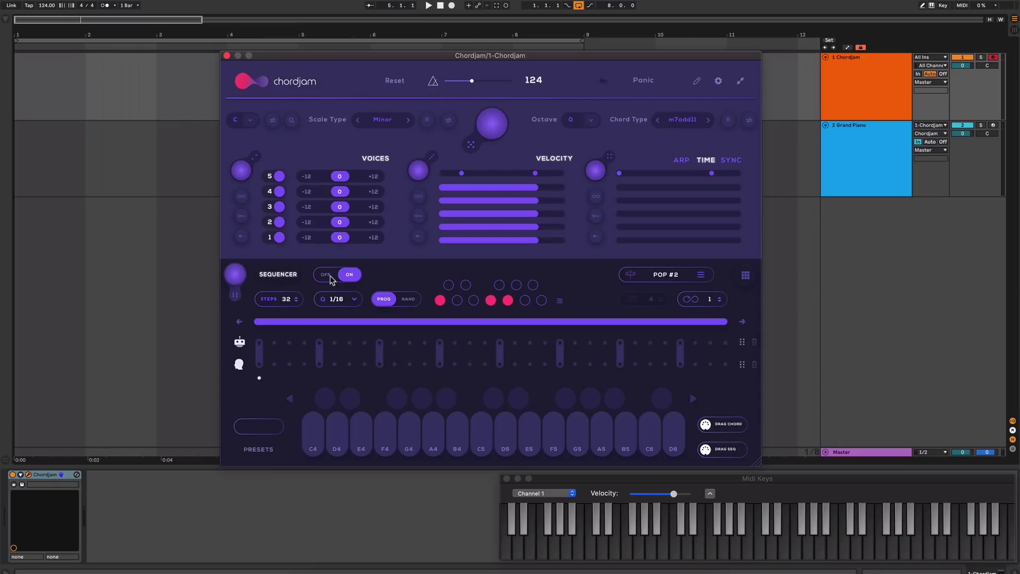
click(330, 277)
click(745, 275)
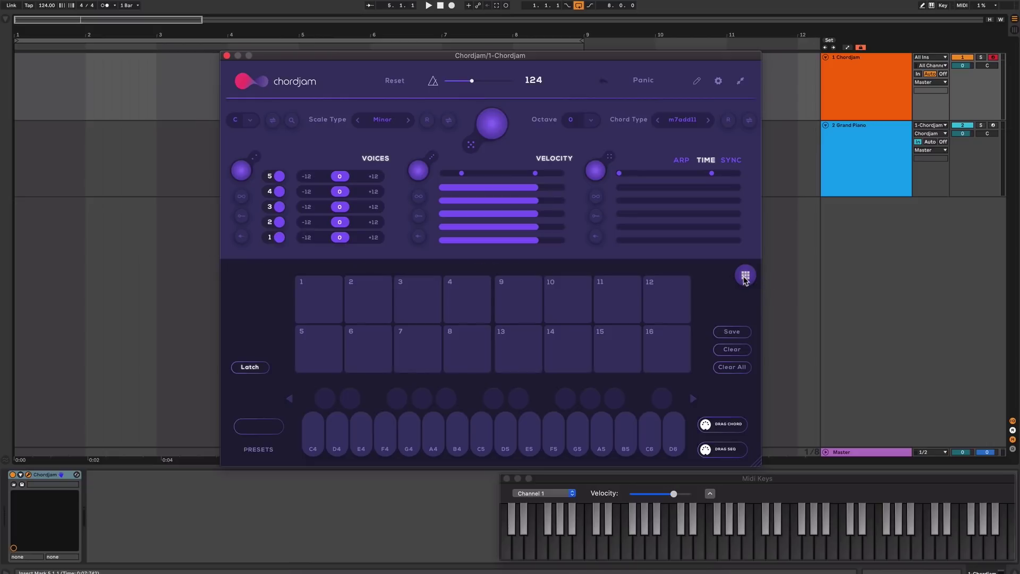
click(745, 276)
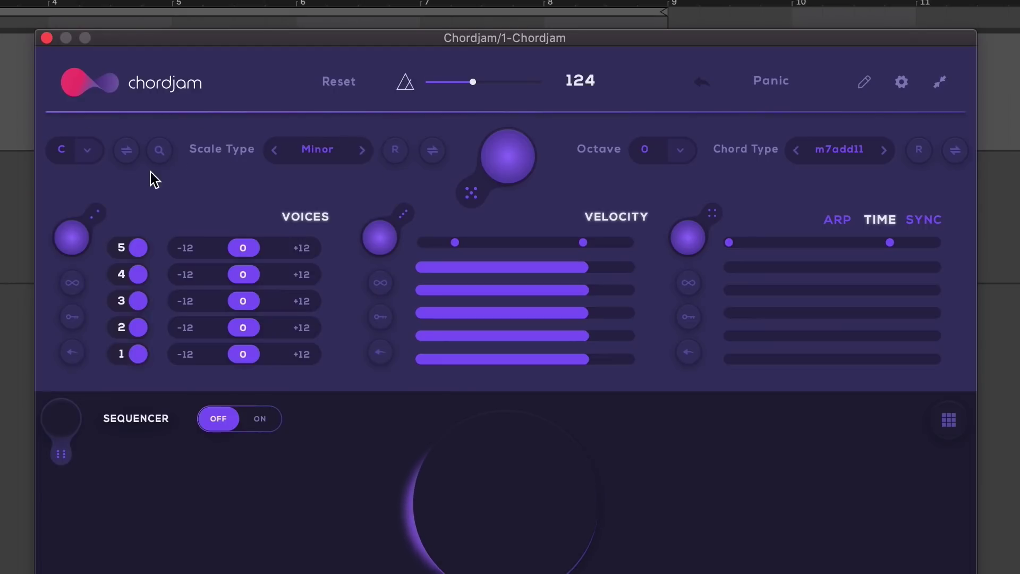
Set Chordjam's root note to D and its scale type to Major.
click(89, 151)
click(89, 153)
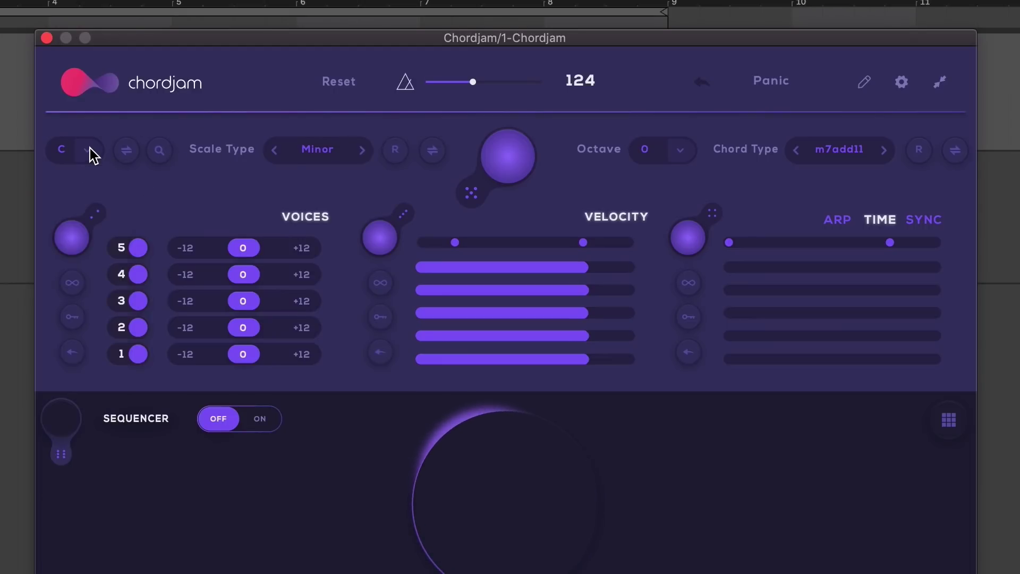
click(318, 153)
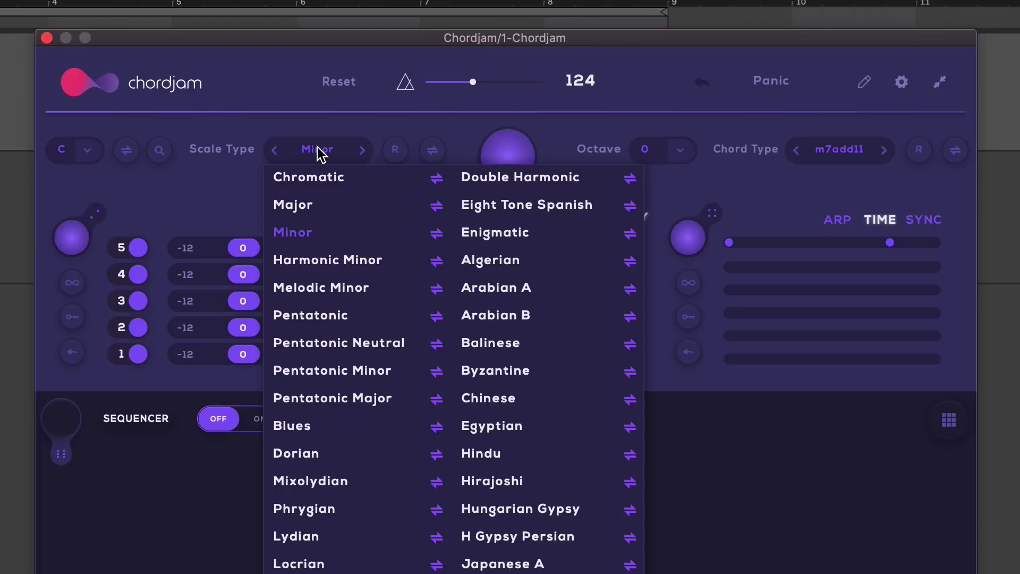
click(319, 153)
click(88, 151)
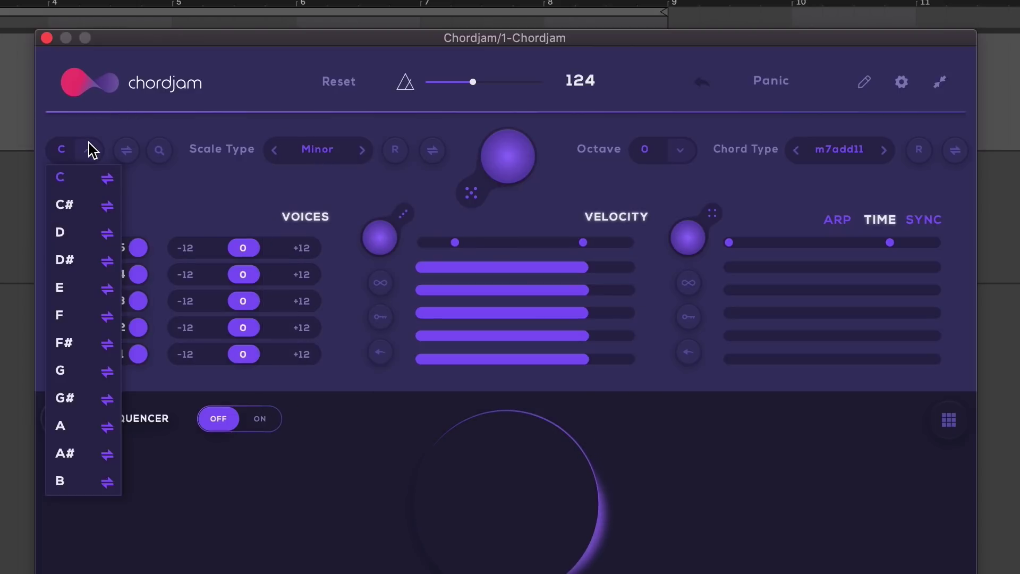
click(70, 237)
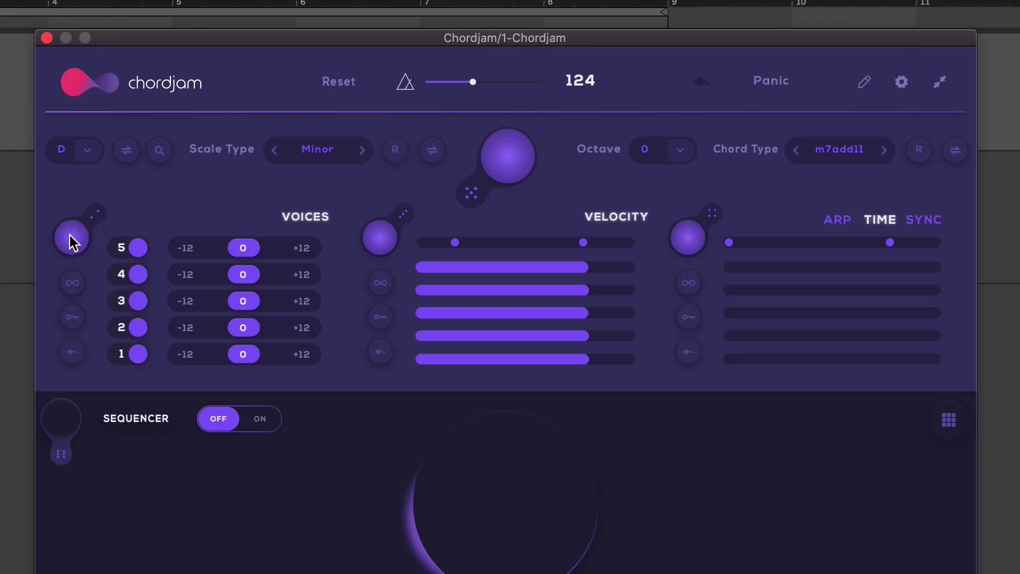
click(324, 152)
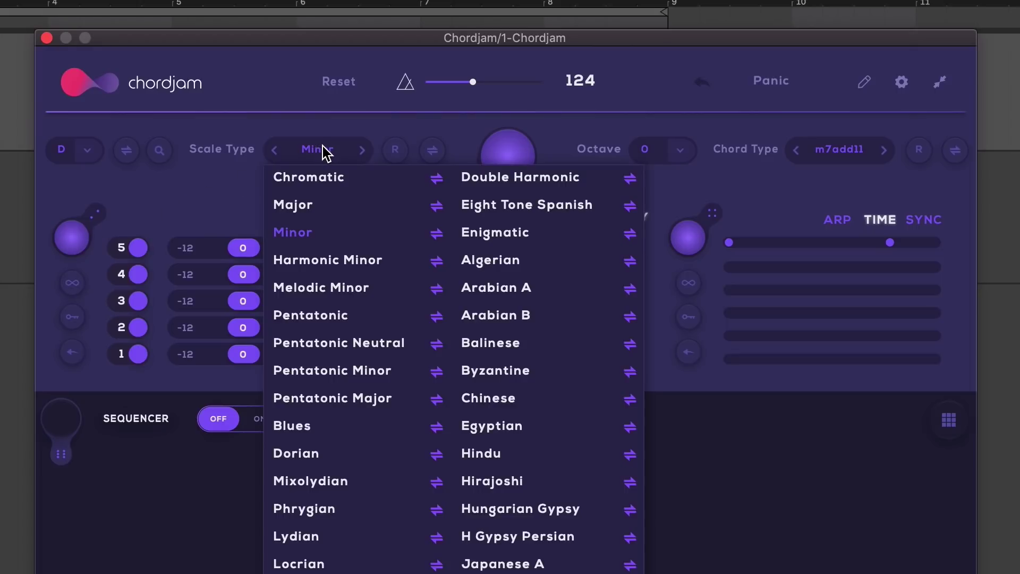
click(309, 204)
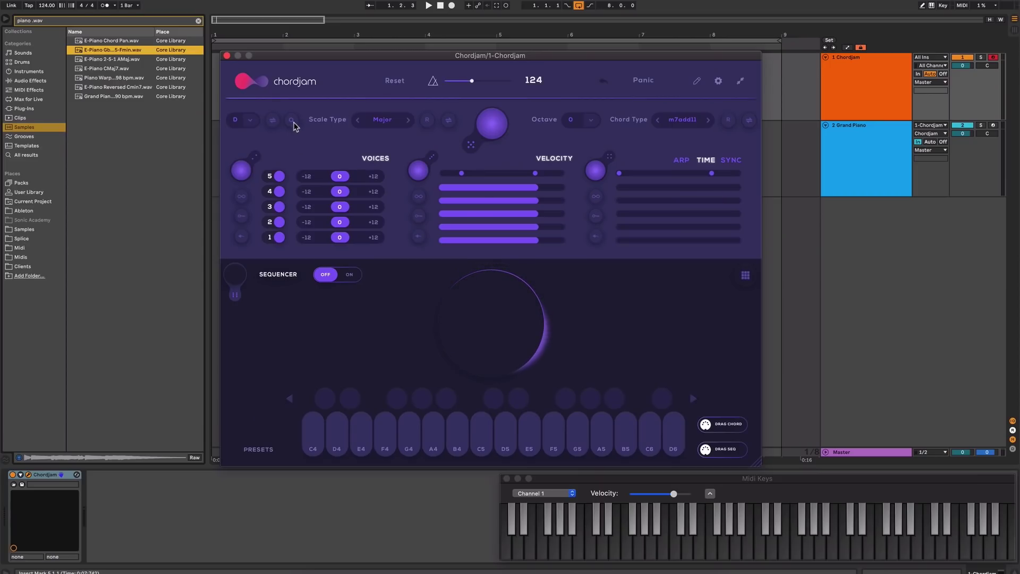
Analyze the E-Piano Gb...5-Fmin.wav sample with Chordjam's key detection and apply the suggested A# Minor scale.
click(291, 119)
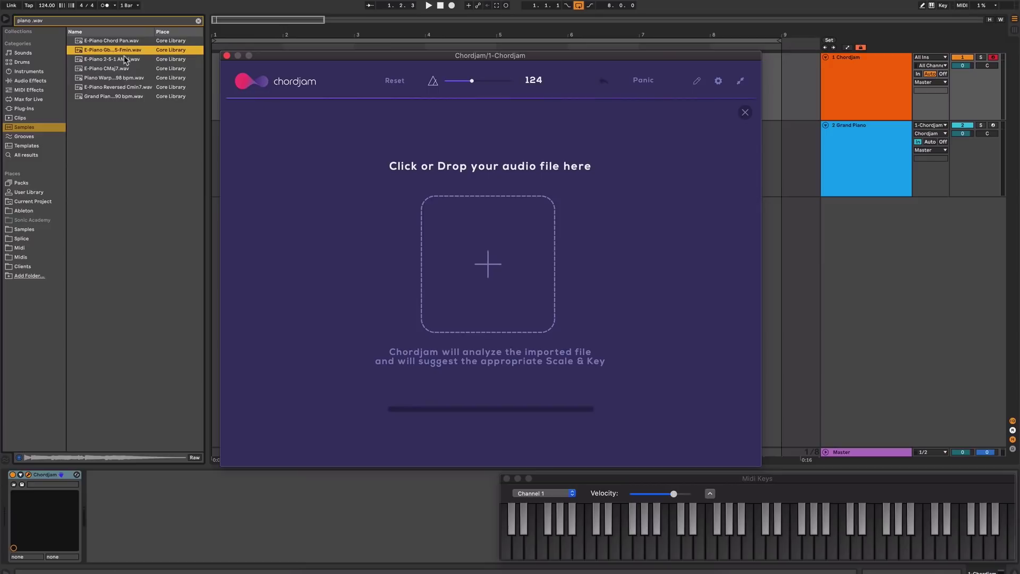
drag(112, 53, 280, 164)
drag(475, 261, 476, 262)
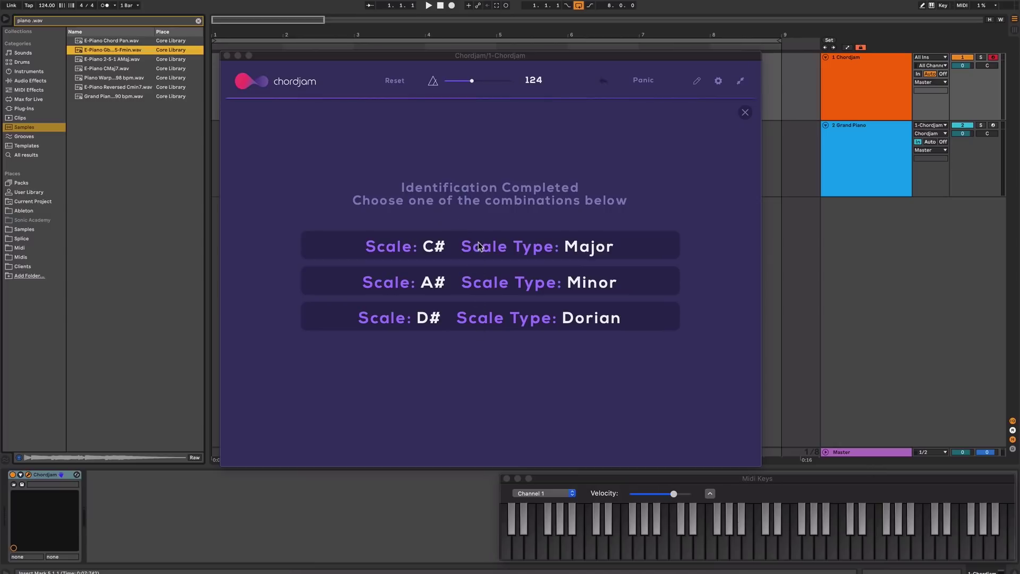
click(475, 314)
Step the scale type back to Chromatic and forward again to Minor.
click(385, 121)
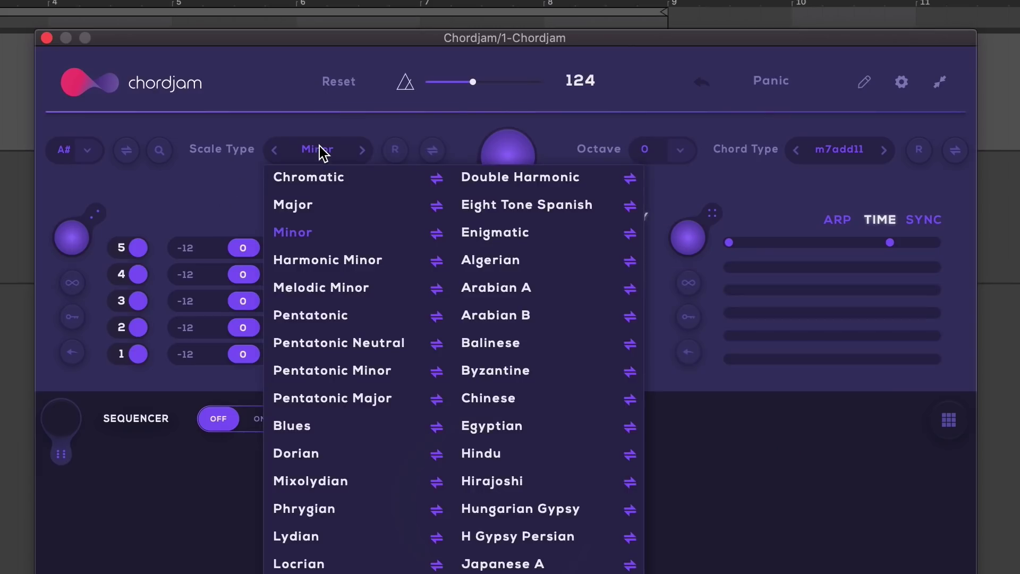
click(362, 150)
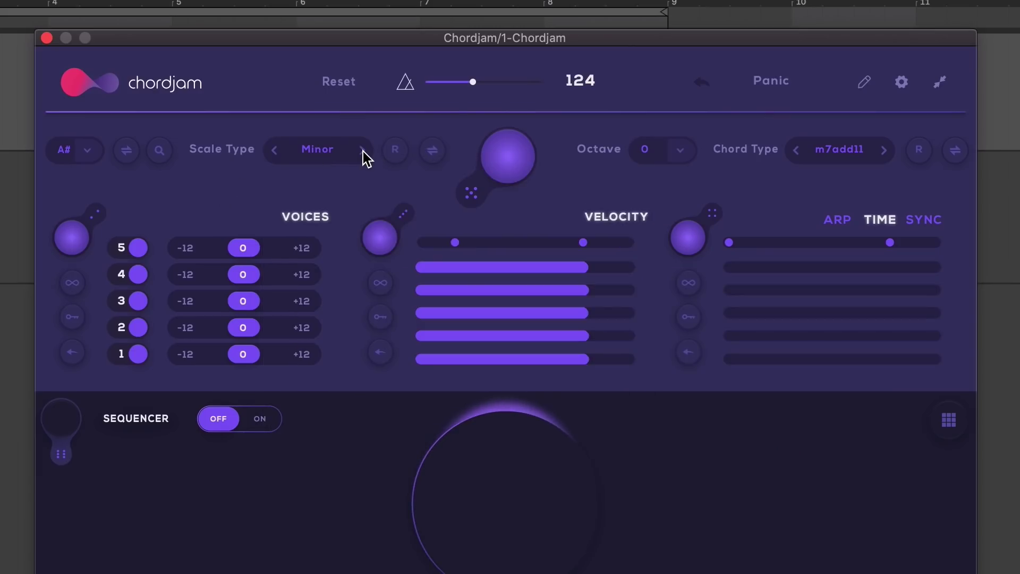
click(273, 152)
click(273, 151)
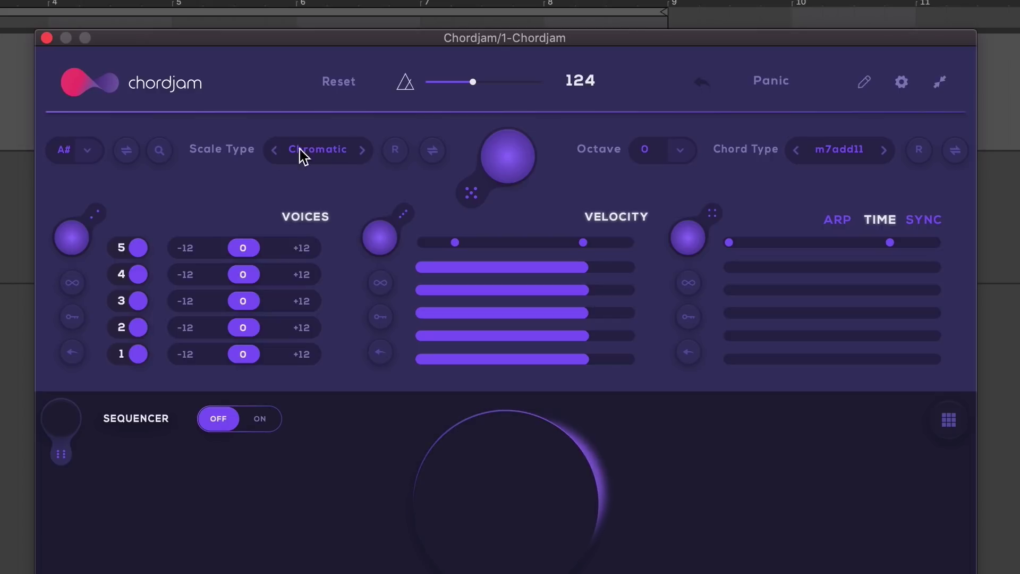
click(361, 148)
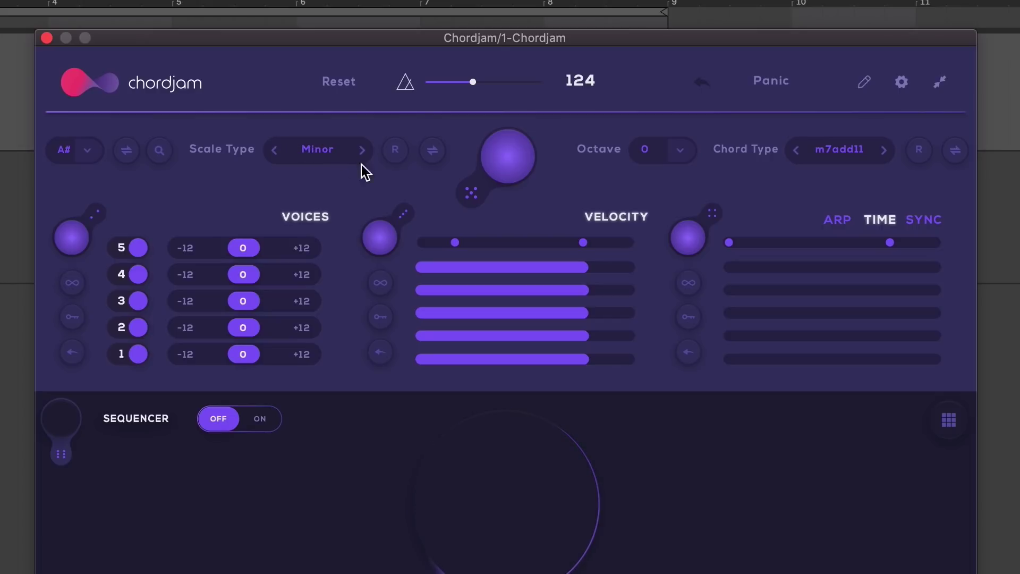
Try randomizing the scale type, then turn the randomization off with the scale on Minor.
click(396, 151)
click(397, 151)
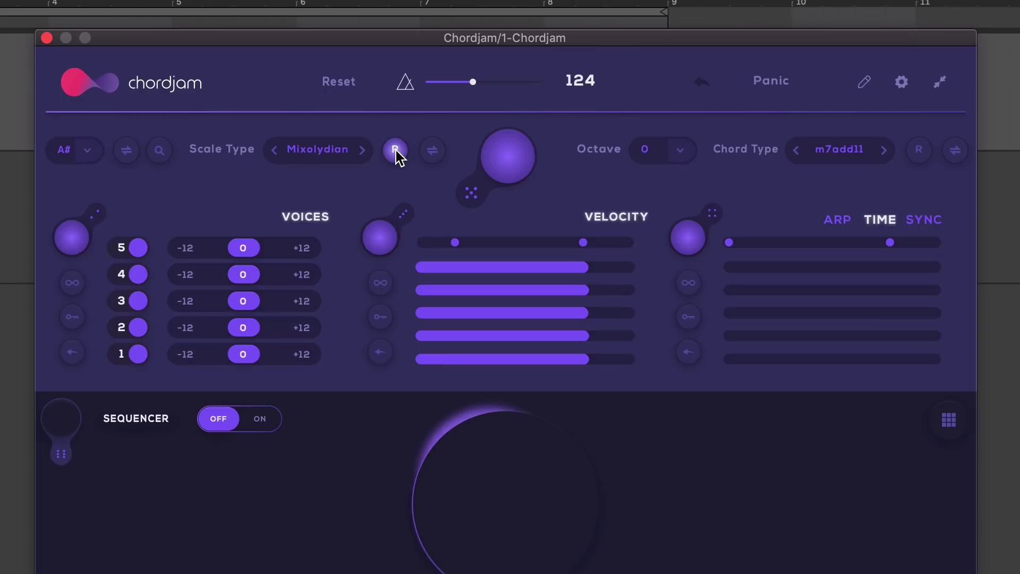
click(397, 151)
click(397, 150)
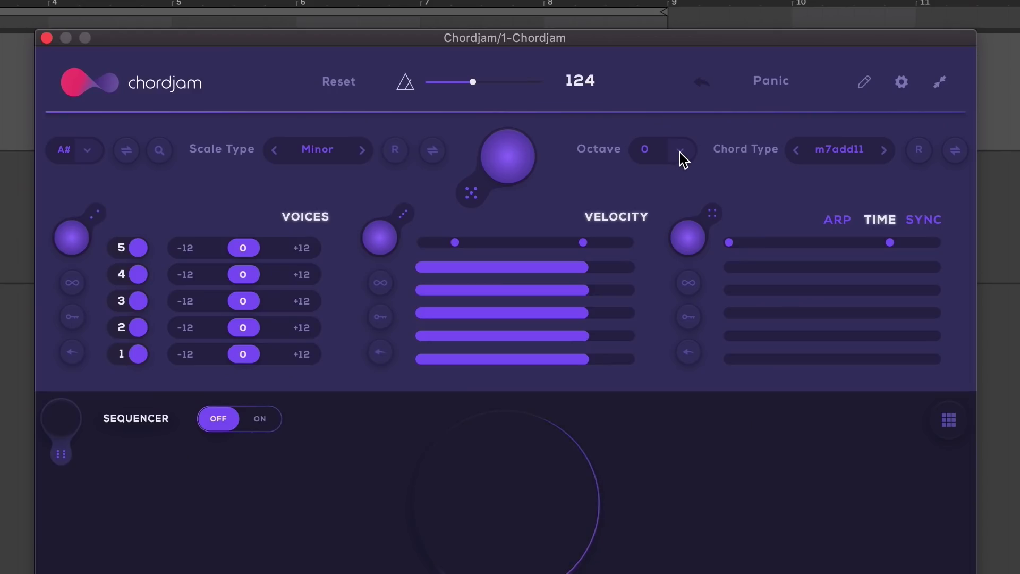
Try octave shifts of -12, -24 and 12, then set the octave to -12.
click(680, 152)
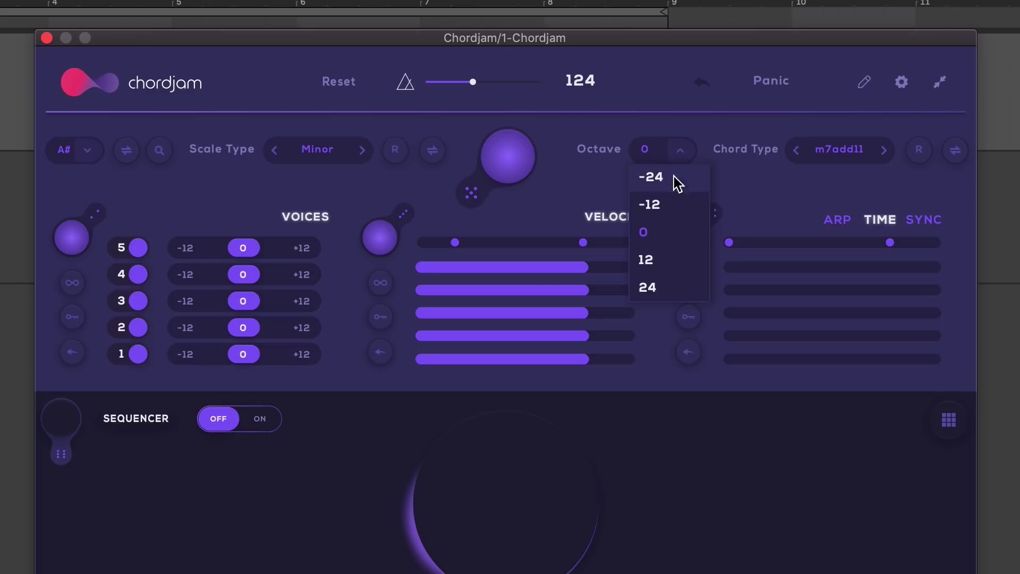
click(666, 203)
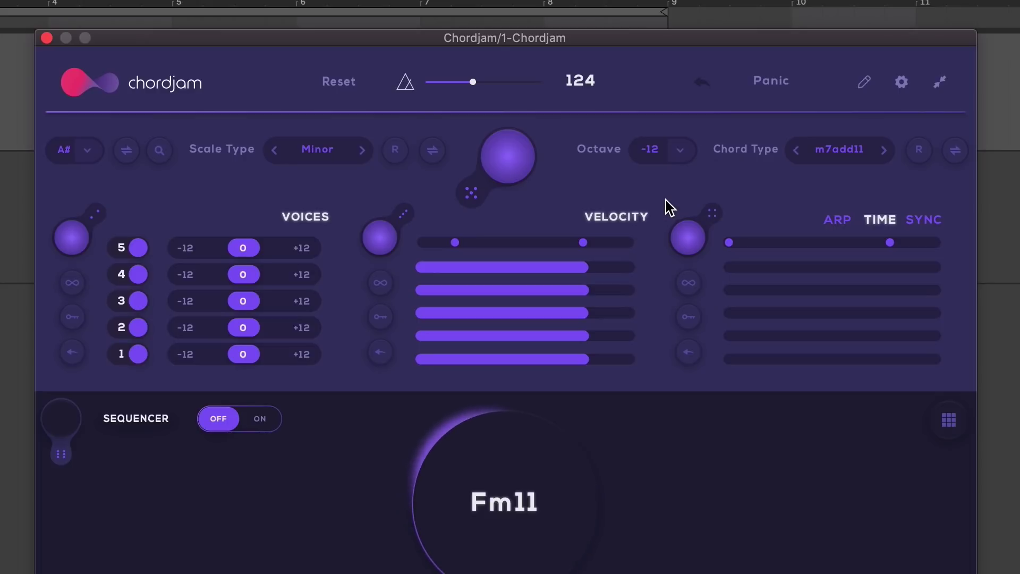
click(681, 149)
click(662, 176)
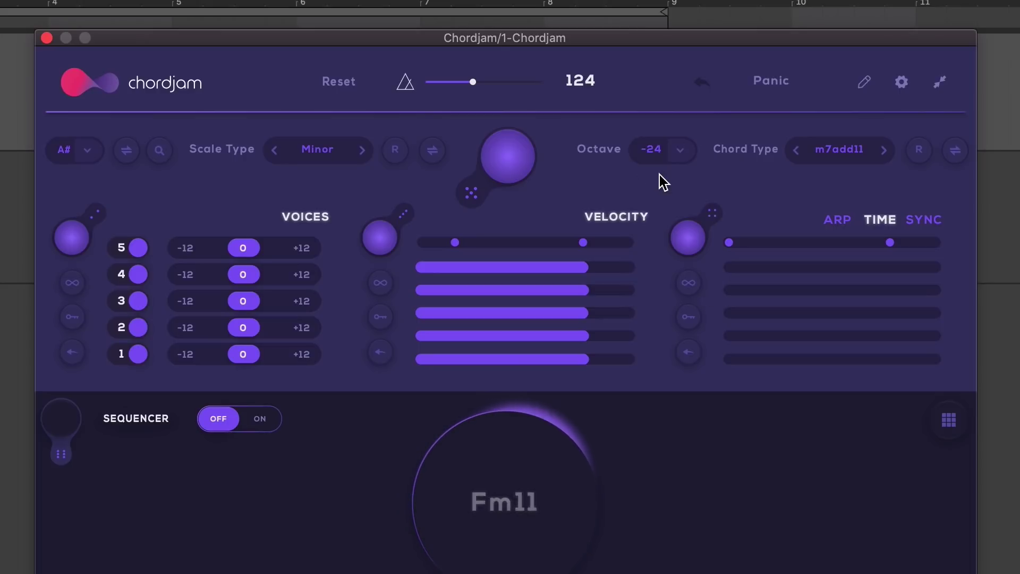
click(680, 152)
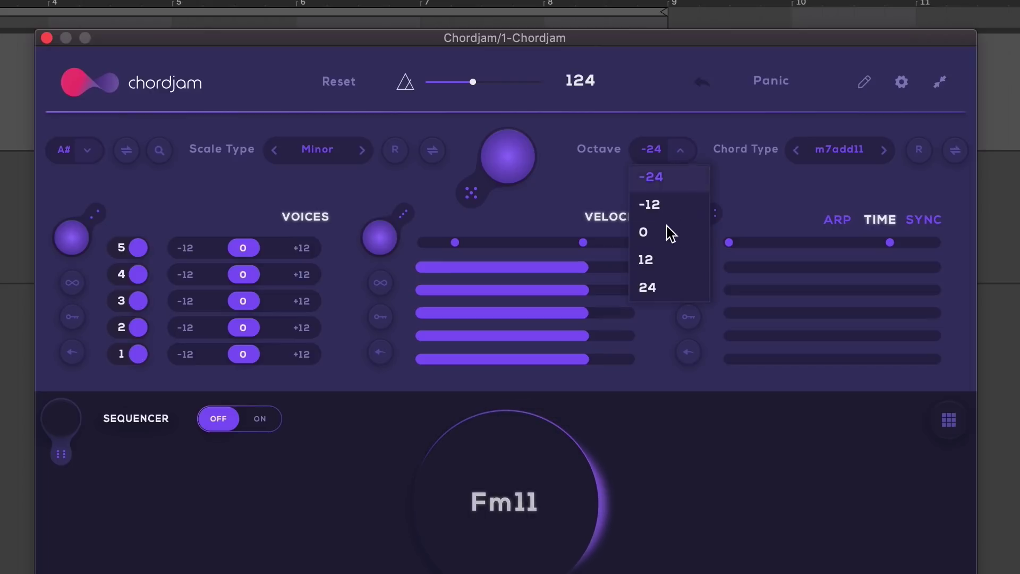
click(670, 261)
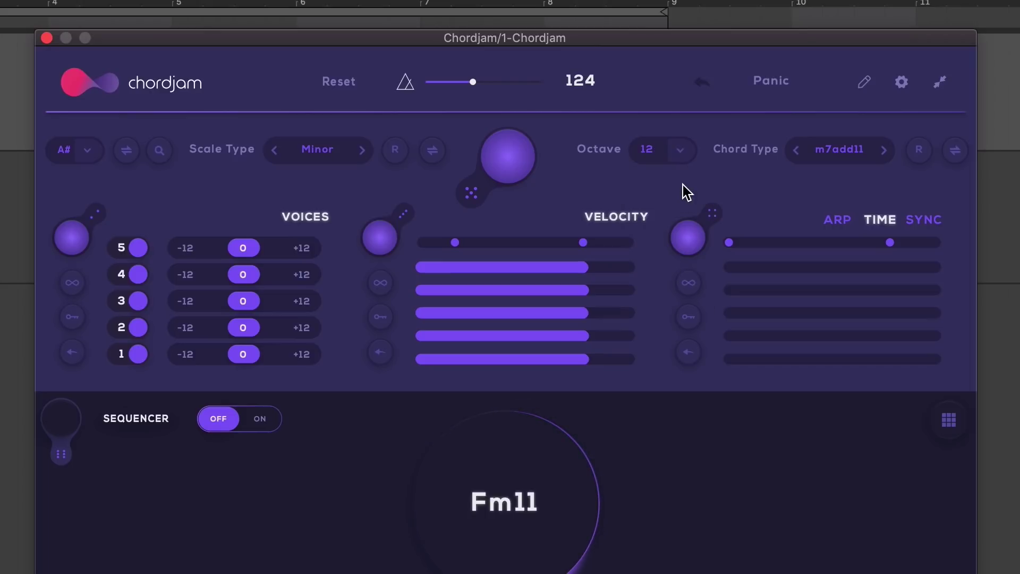
click(680, 152)
click(668, 208)
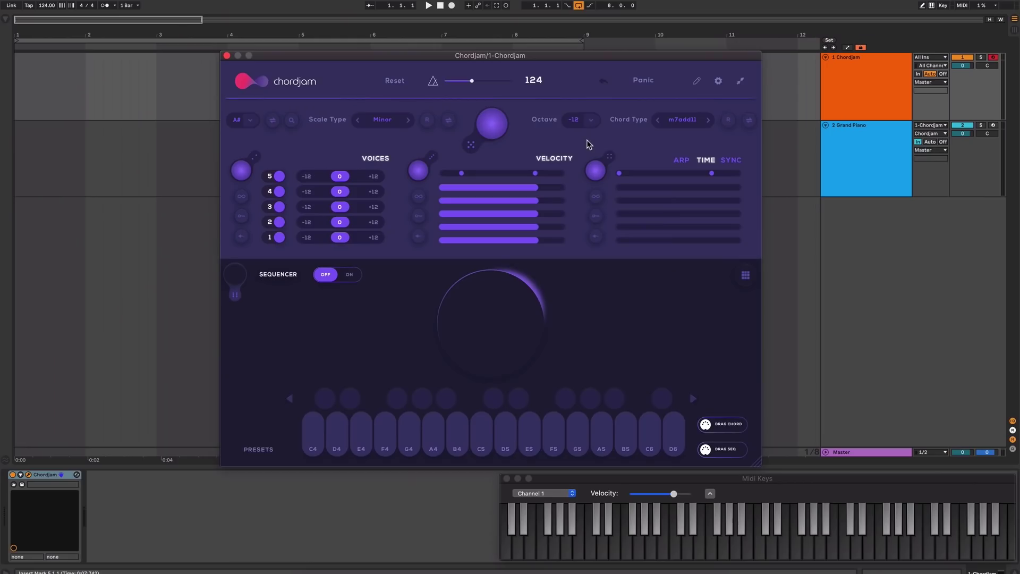
Set the chord type to Minor9.
click(683, 121)
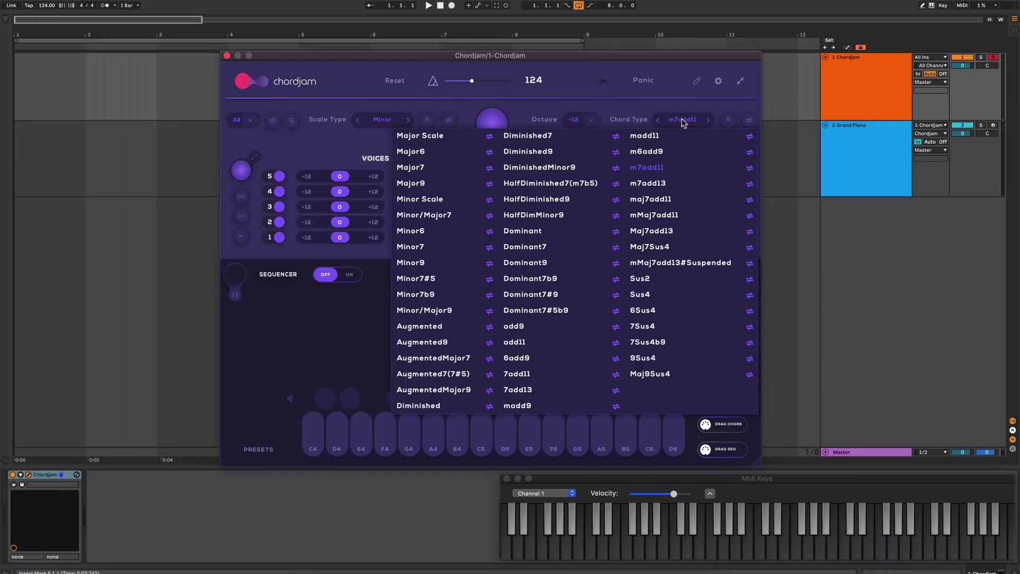
click(435, 264)
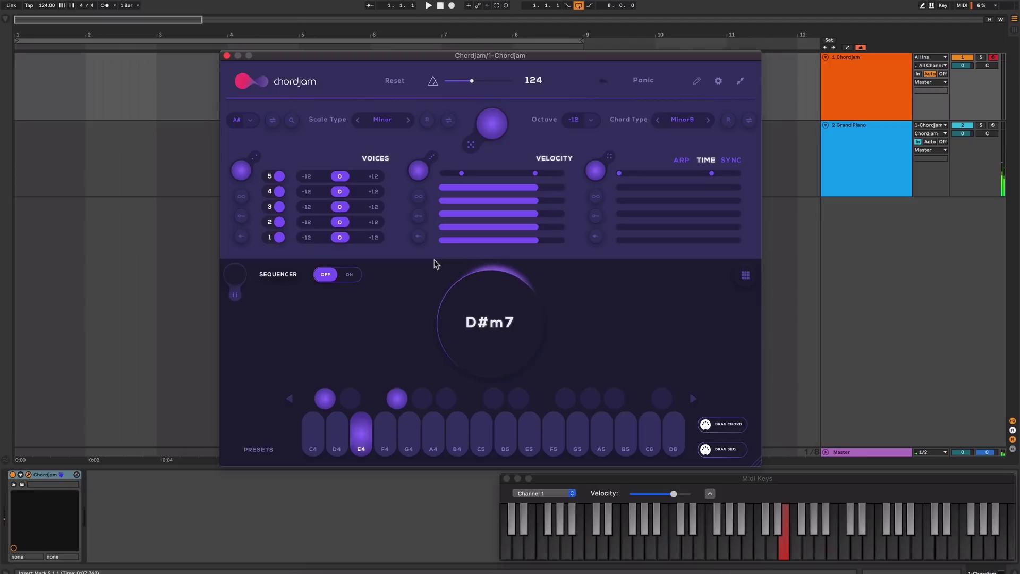
click(686, 121)
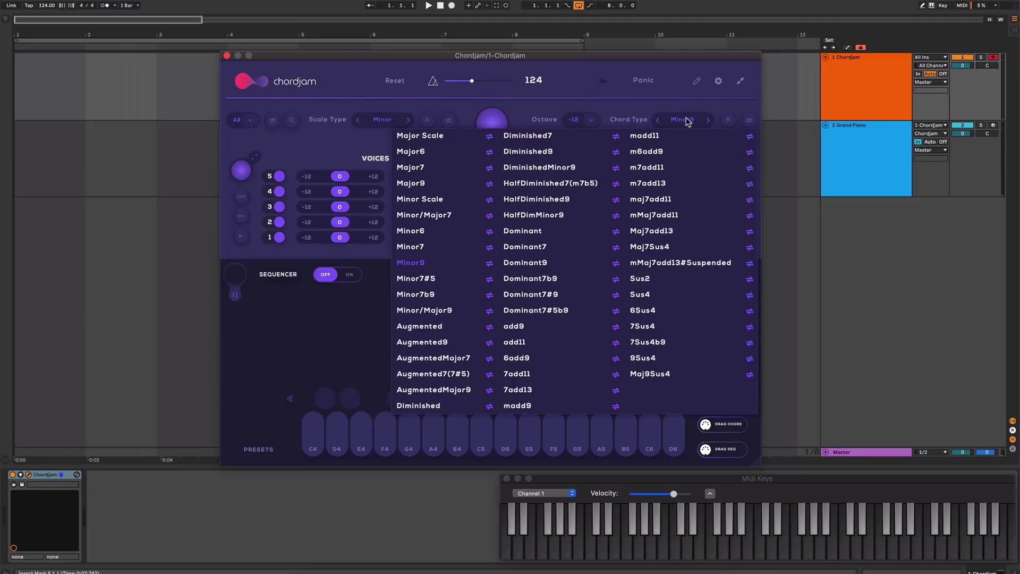
click(688, 114)
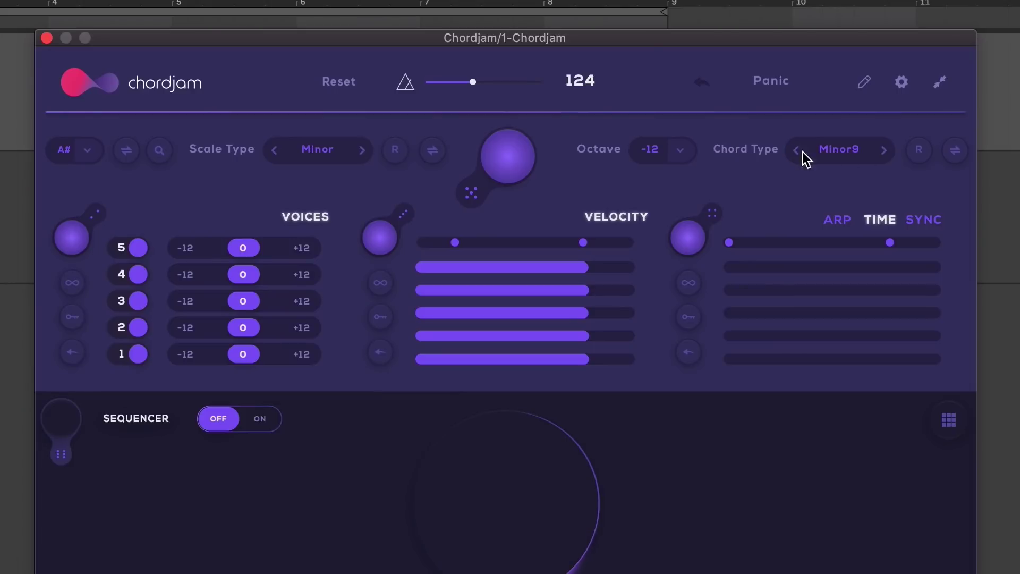
Step the chord type forward to Minor7#5, then try chord type randomization and turn it off again.
click(882, 153)
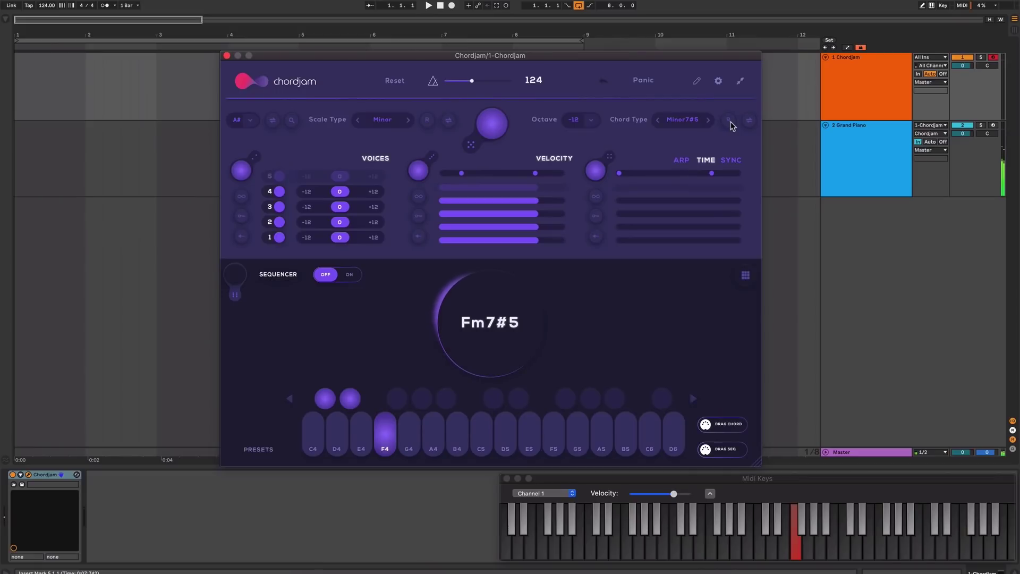
click(730, 122)
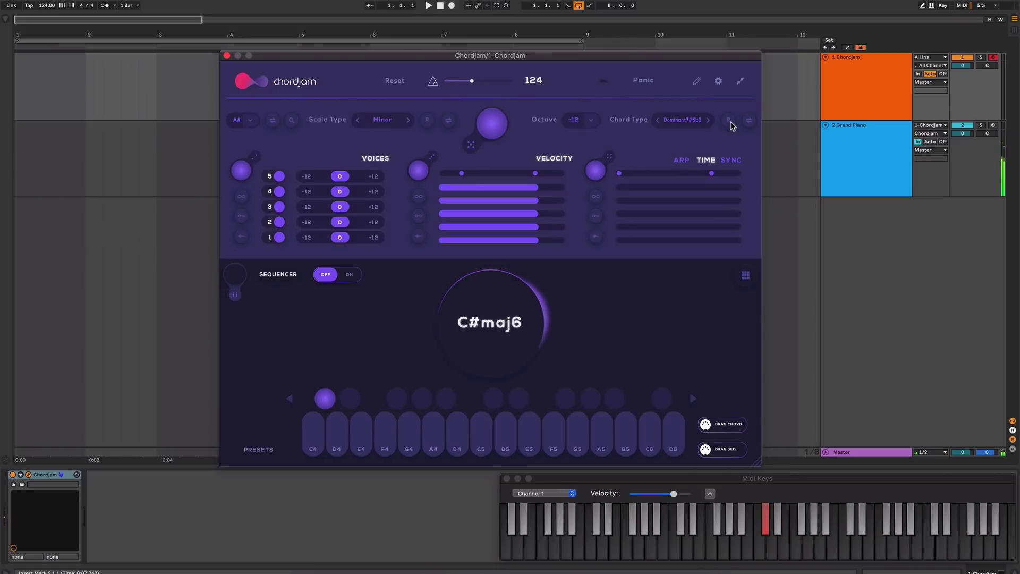
click(728, 122)
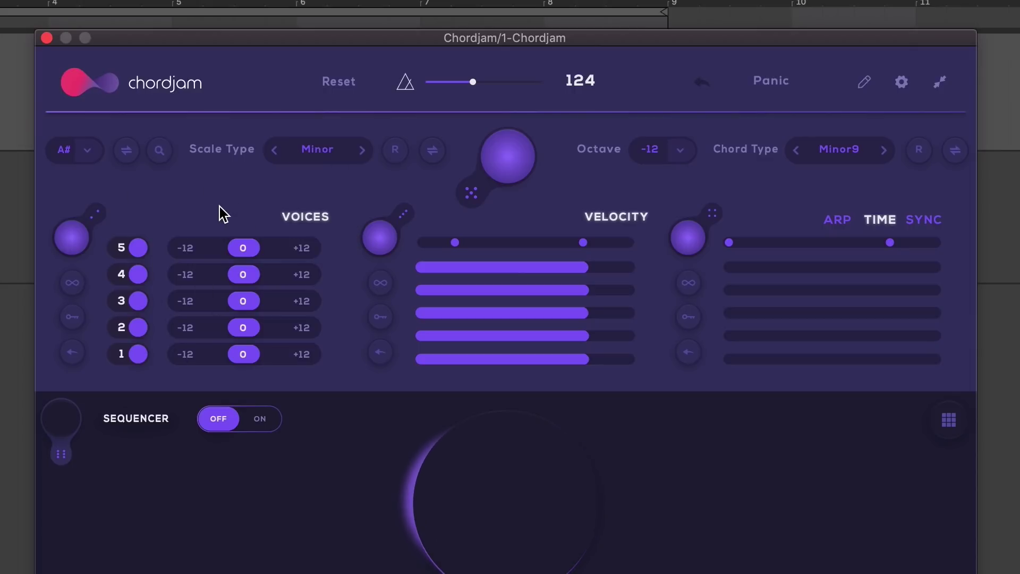
Try switching off voices 5, 4, 3 and 2, then switch all four back on.
click(133, 250)
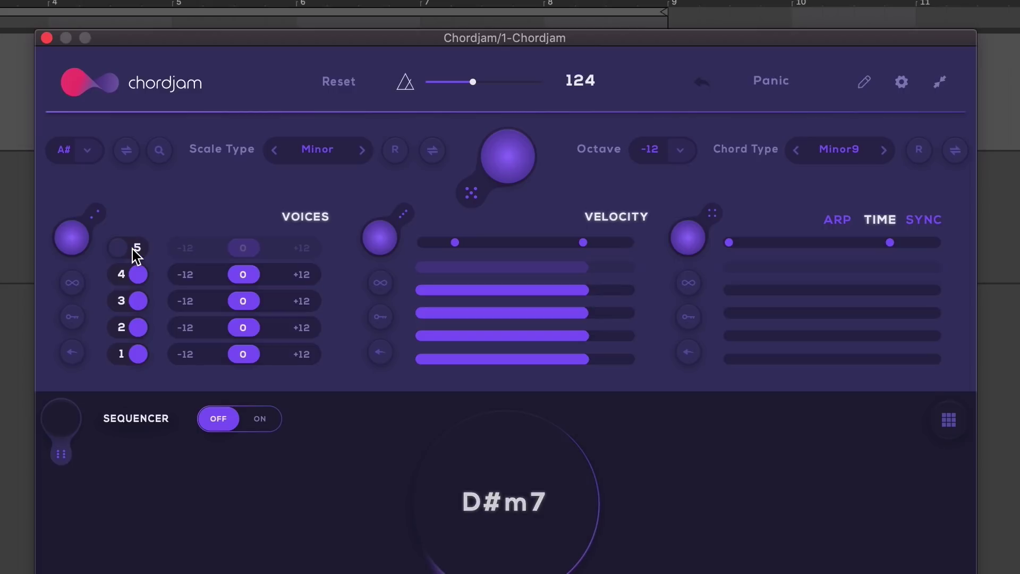
click(136, 271)
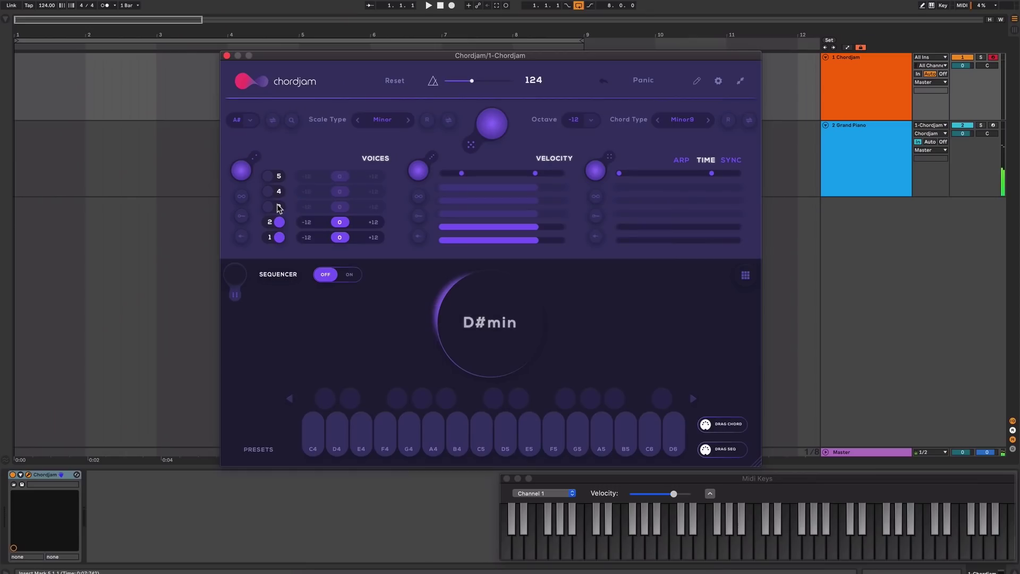
click(137, 301)
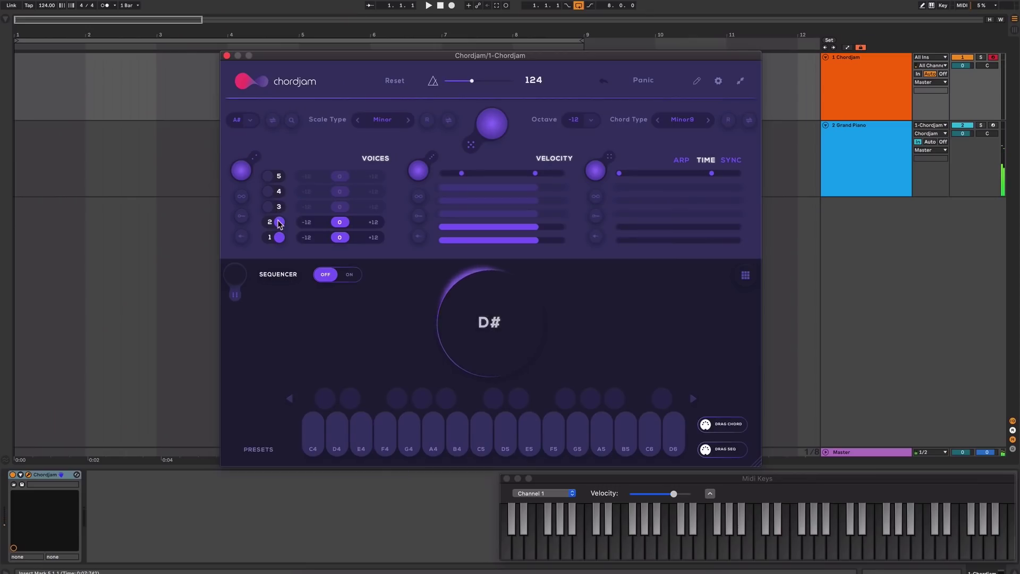
click(278, 222)
click(274, 208)
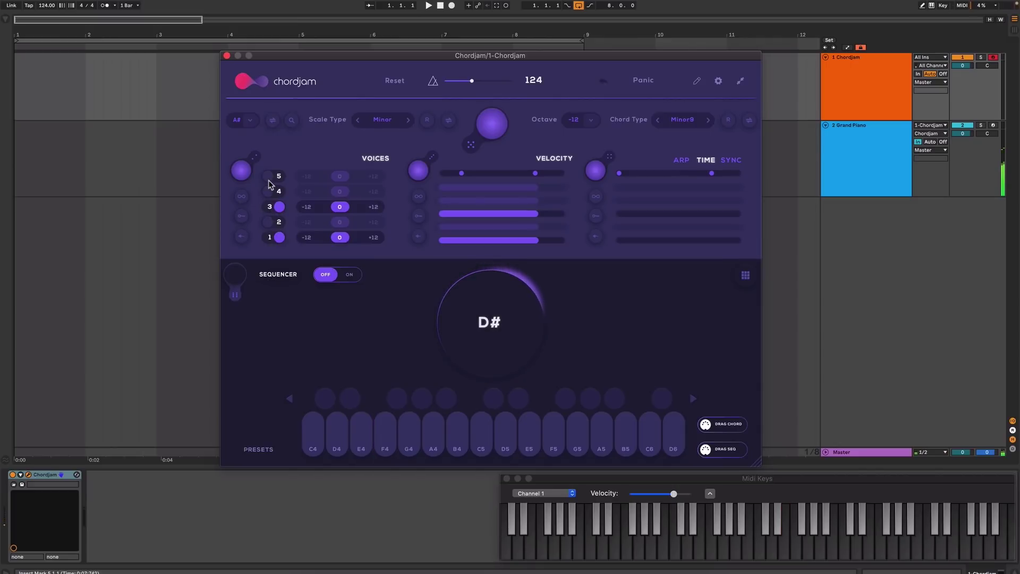
click(270, 181)
click(278, 191)
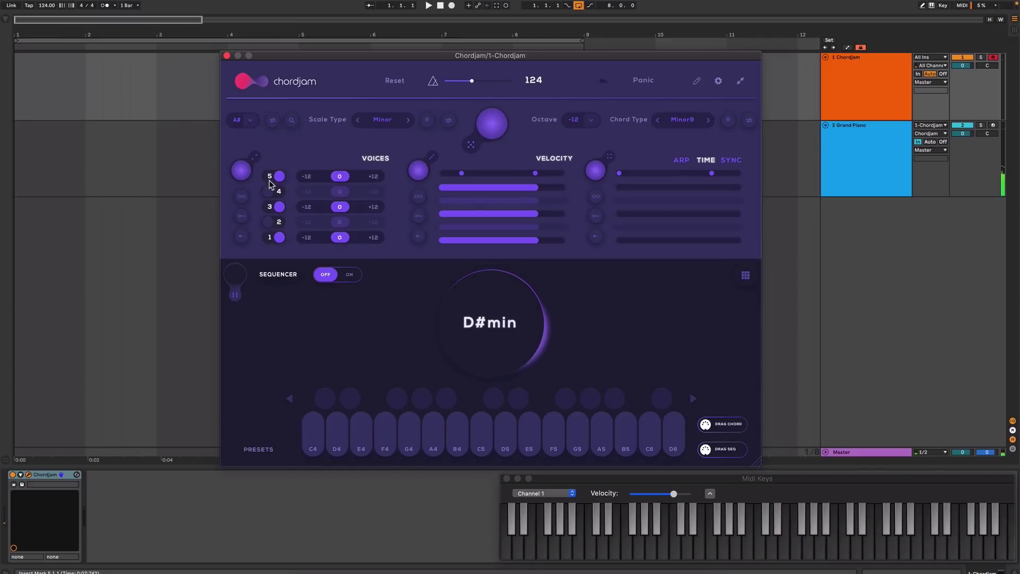
click(278, 222)
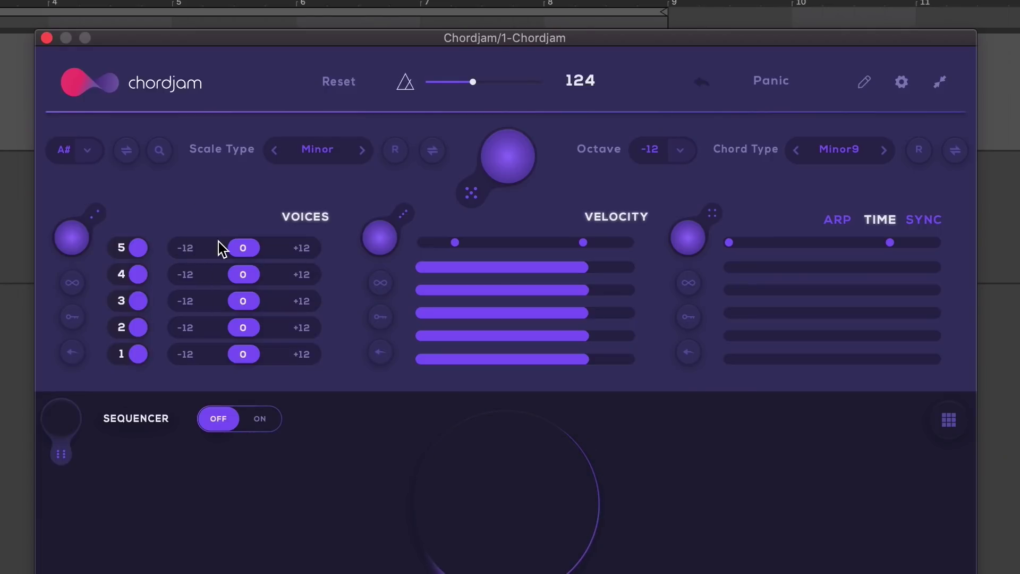
Try transposing voices 1 and 2 to -12, return voice 1 to 0, and raise voices 3 and 4 to +12.
click(186, 353)
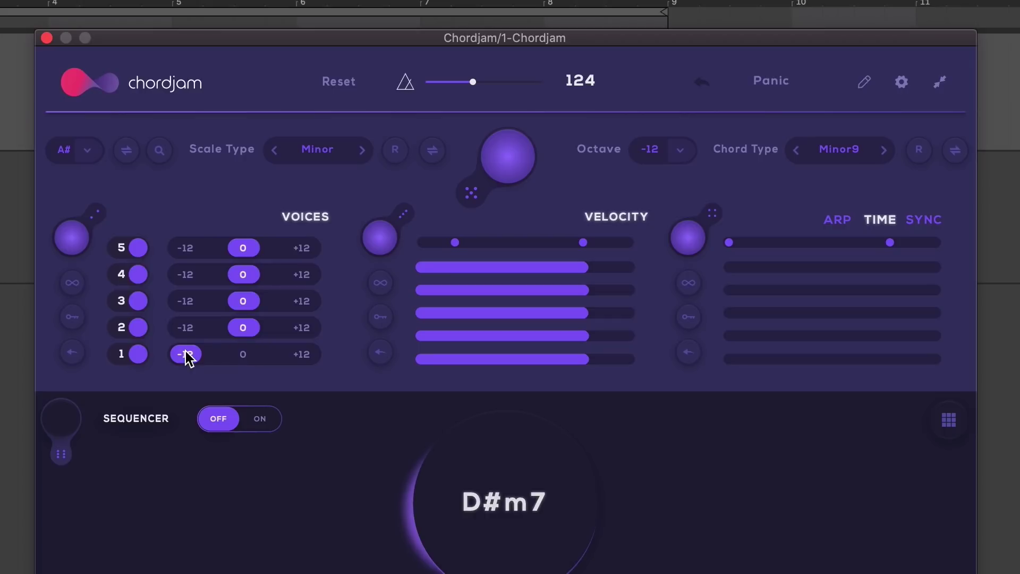
click(190, 328)
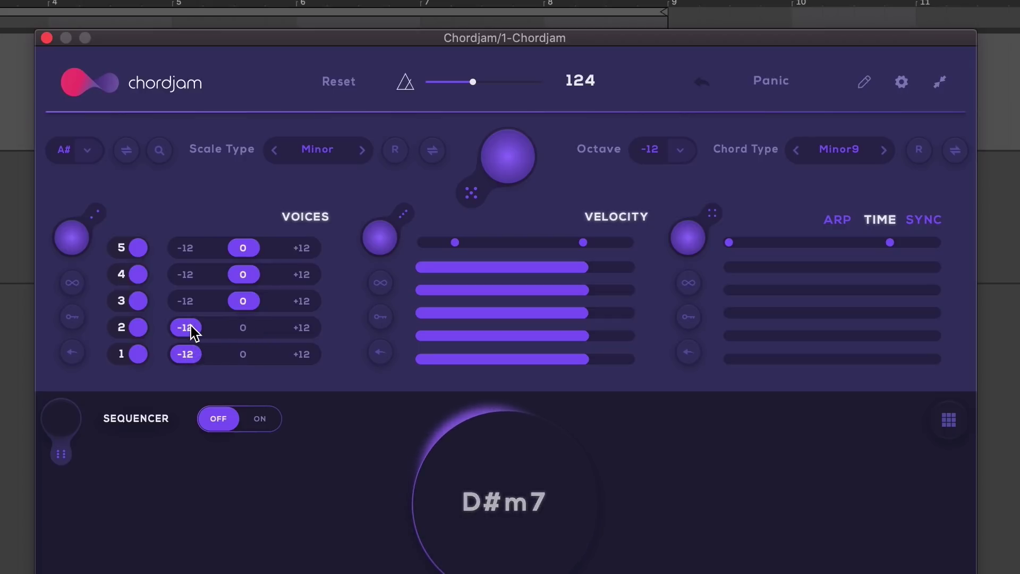
click(245, 354)
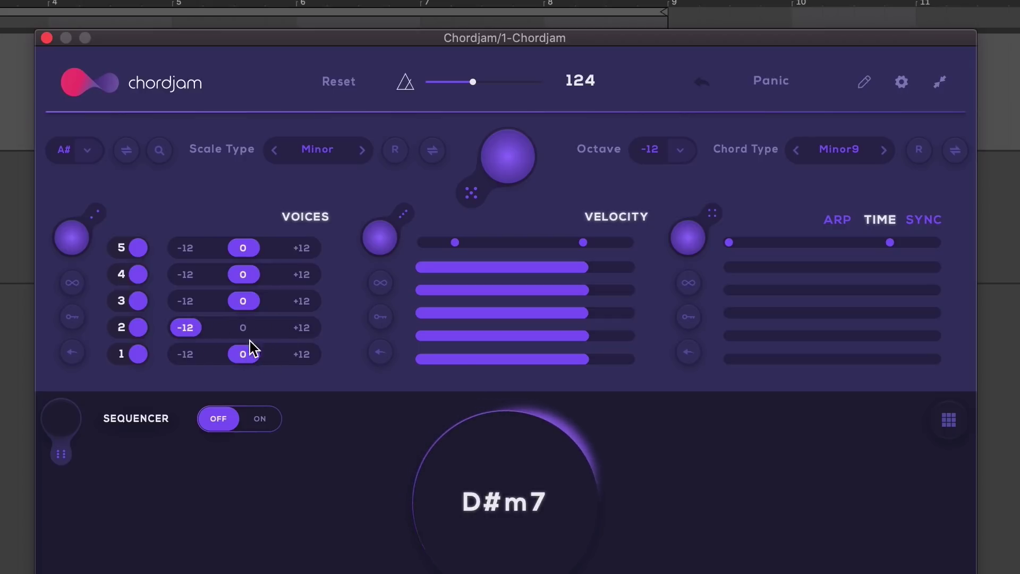
click(298, 301)
click(304, 275)
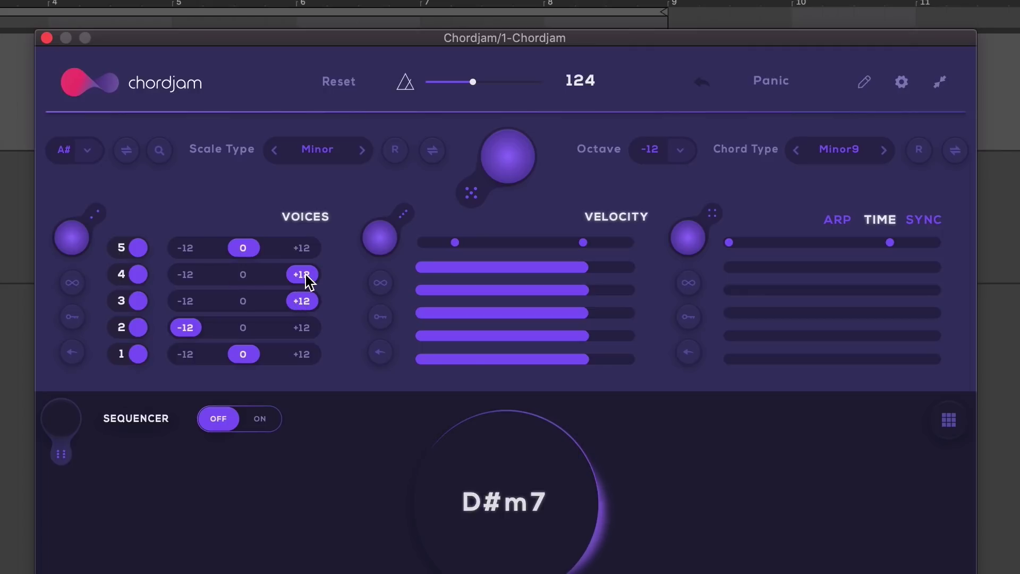
Transpose voices 1 and 3 to -12 and set voices 2 and 4 to 0.
click(243, 327)
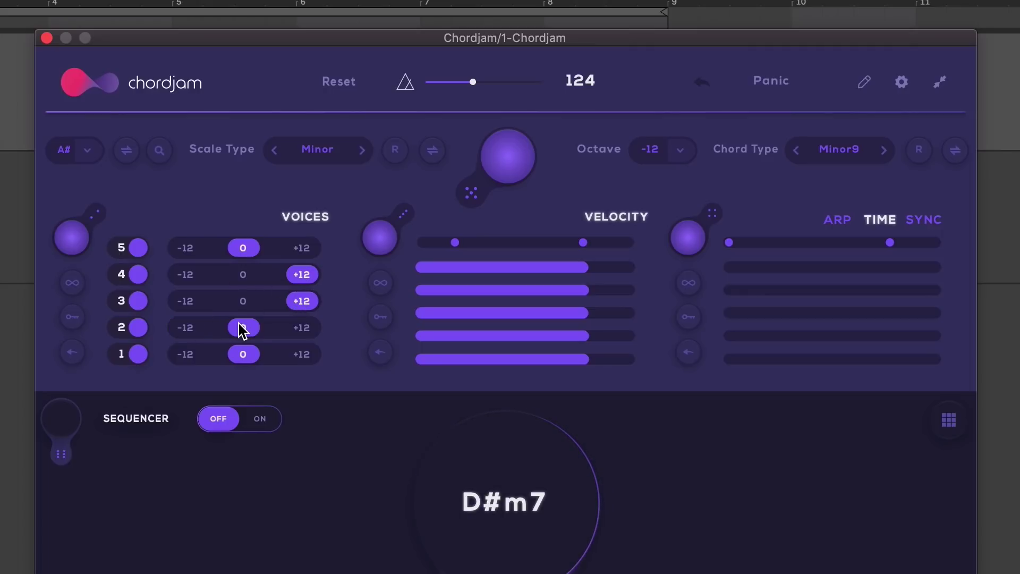
click(183, 355)
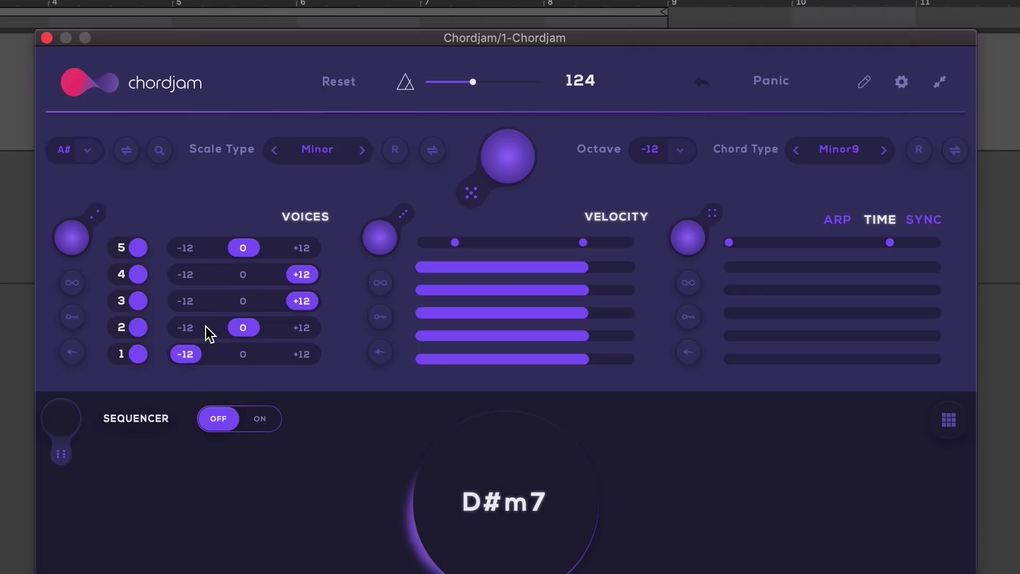
click(243, 274)
click(185, 301)
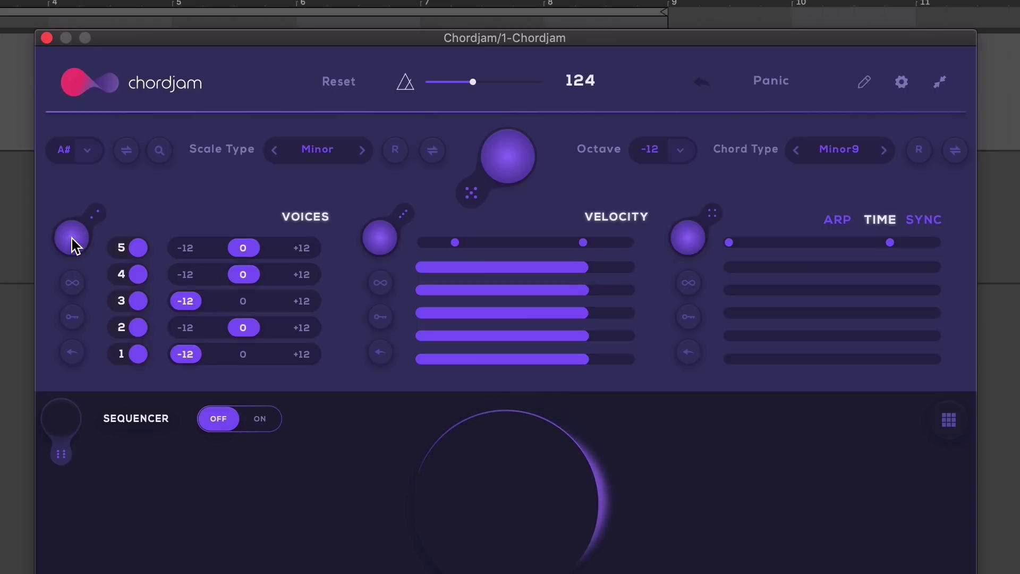
Randomize the octave shifts of the five voices several times, then play notes including G4 through the resulting voicing.
click(72, 238)
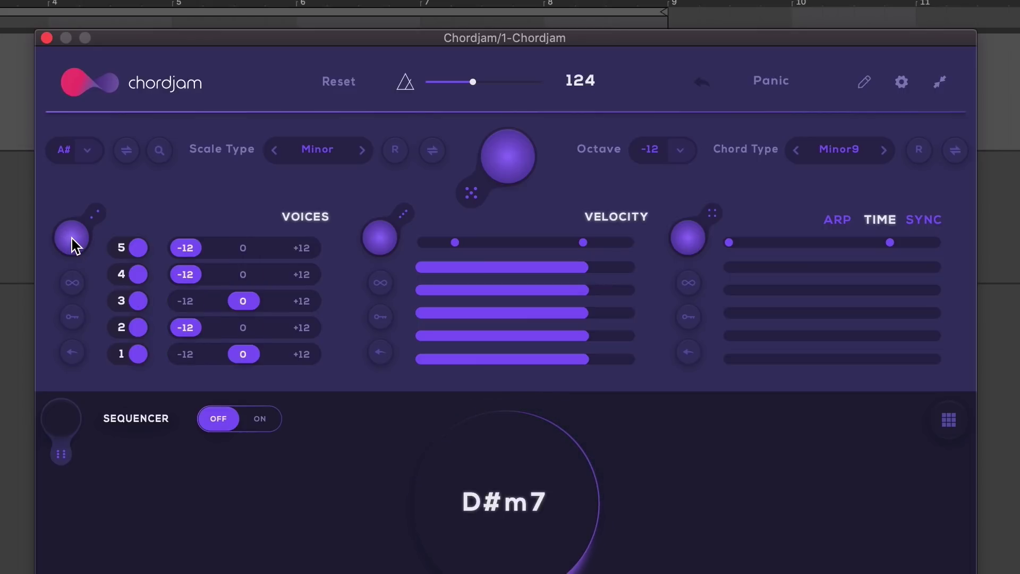
click(71, 238)
click(71, 238)
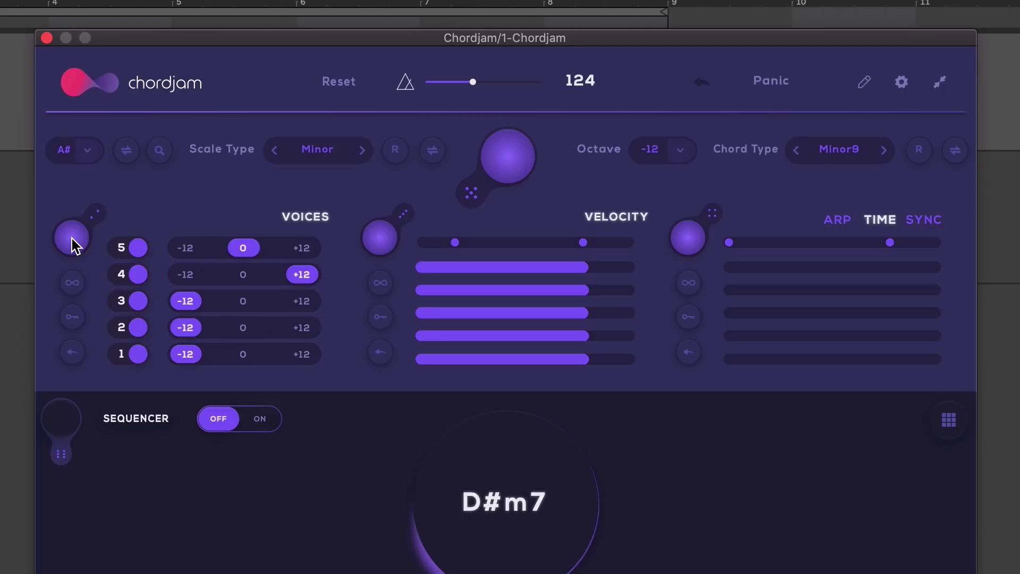
click(72, 238)
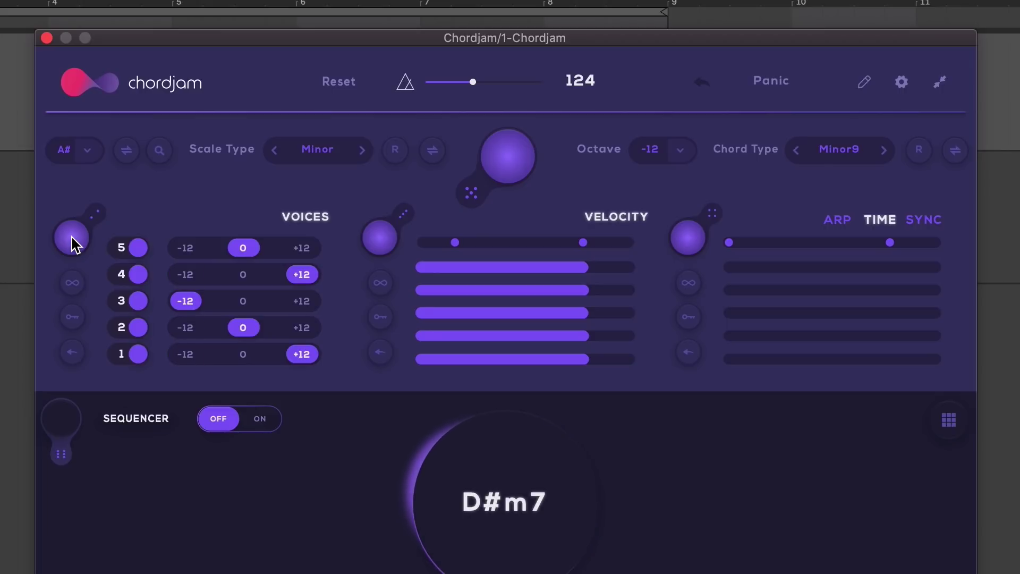
click(71, 238)
click(71, 238)
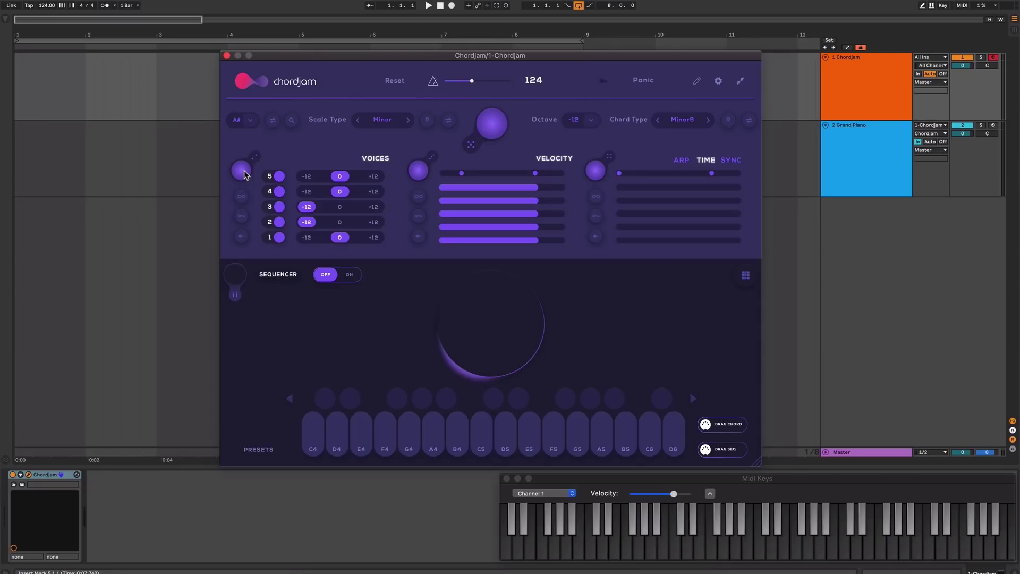
click(241, 171)
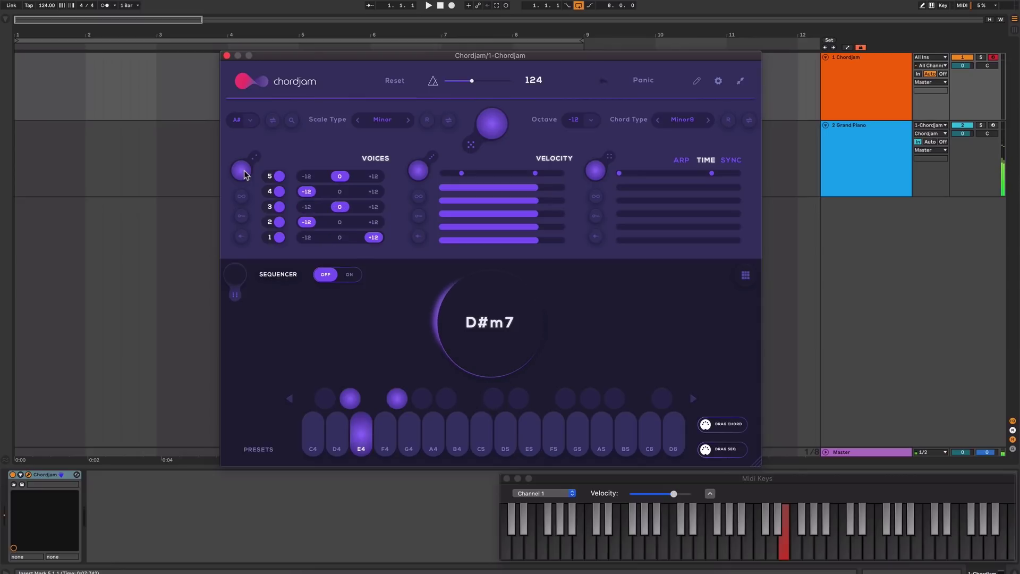
key(g)
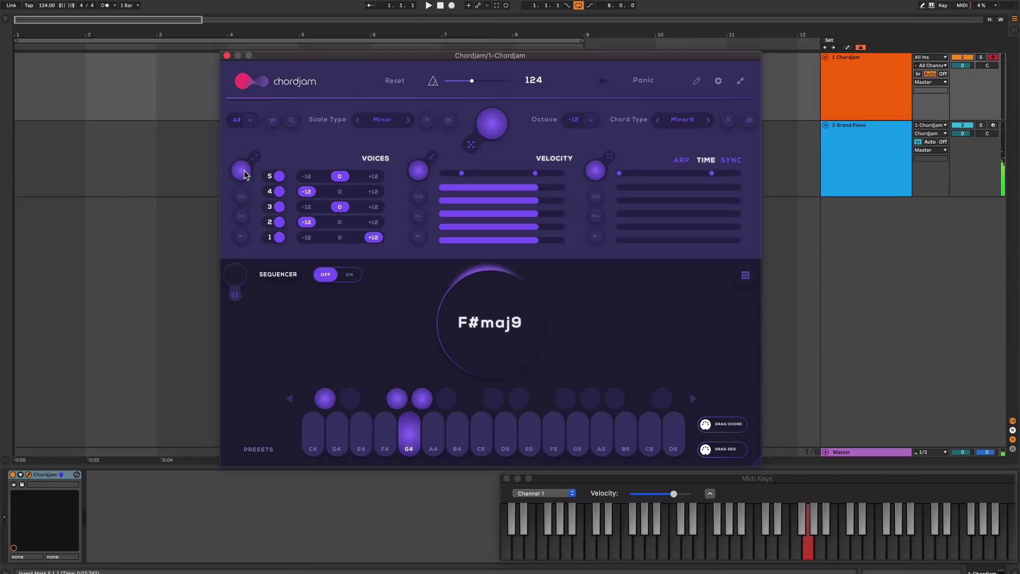
key(d)
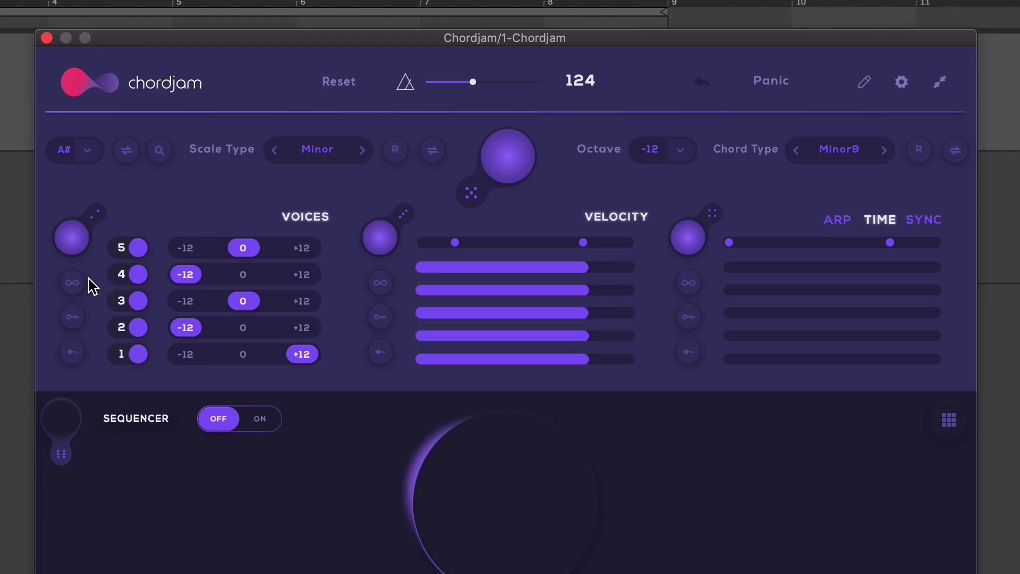
Try the continuous randomization of the voices' octave shifts, then step back to a previous voicing.
click(69, 285)
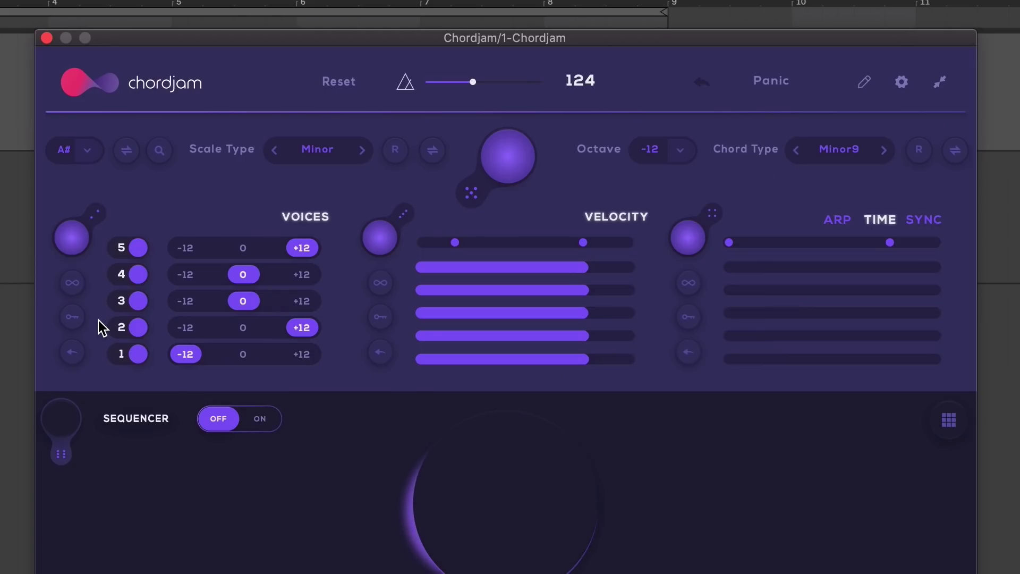
click(75, 353)
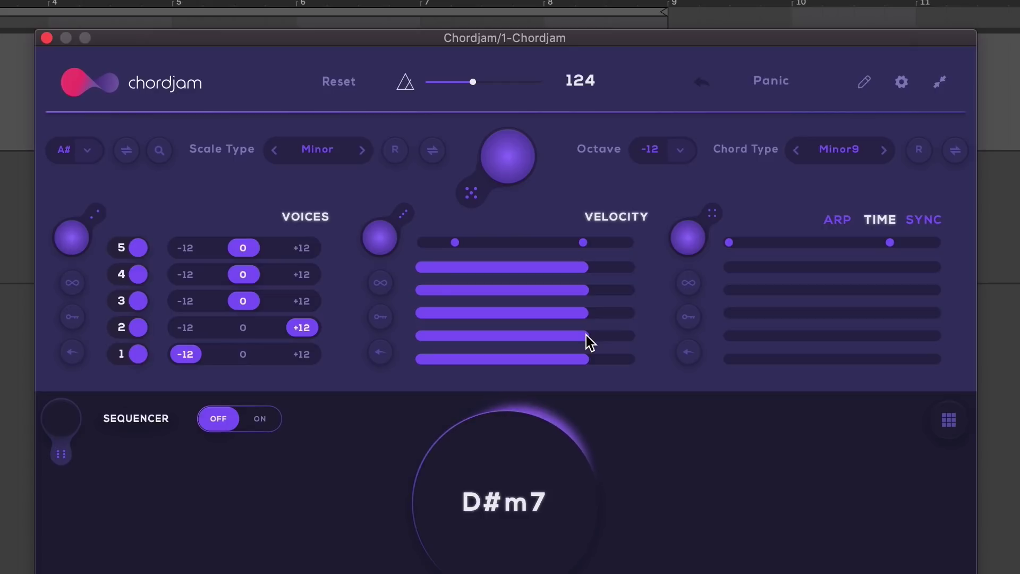
Lower voice 1's velocity and raise voice 3's, then randomize all five velocities several times while playing E4.
drag(584, 352, 530, 354)
drag(589, 306, 617, 310)
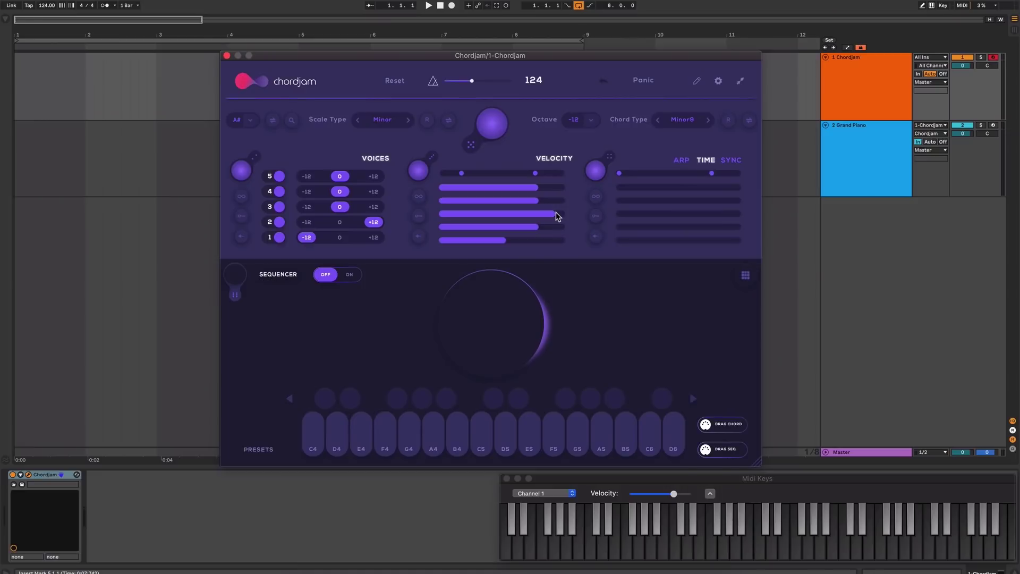
click(419, 170)
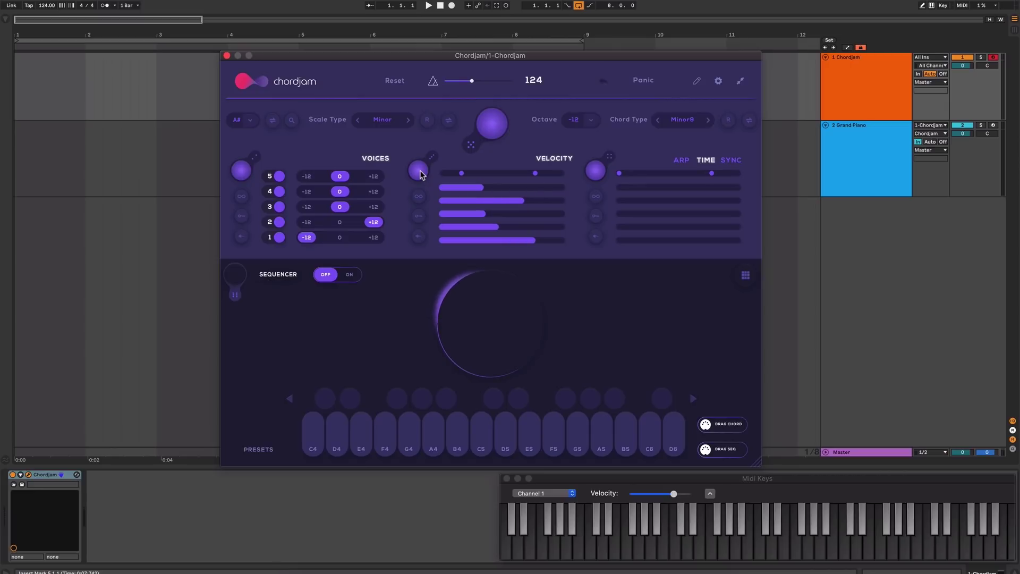
key(d)
key(d)
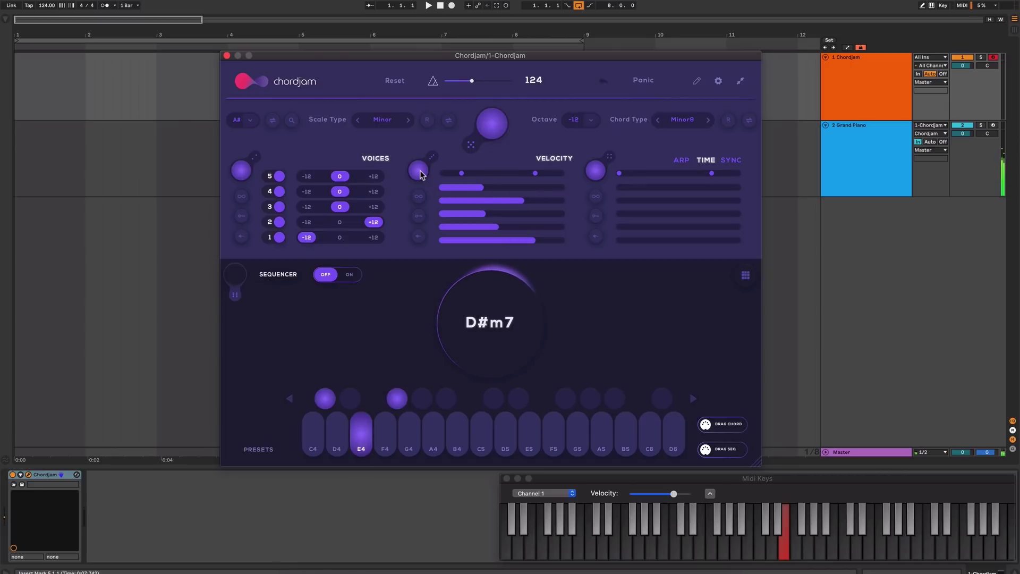
click(420, 170)
key(d)
key(d)
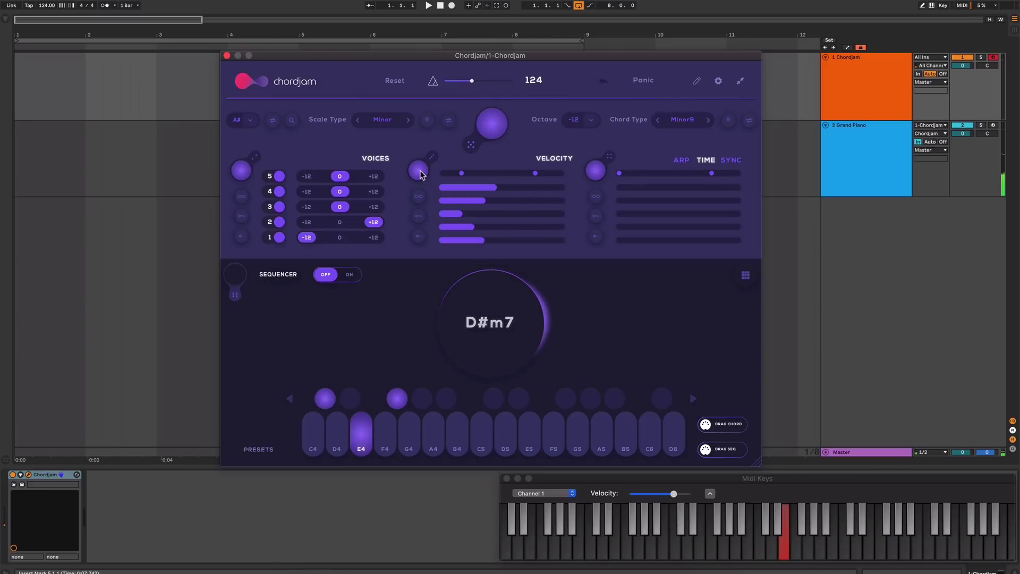
click(420, 170)
key(d)
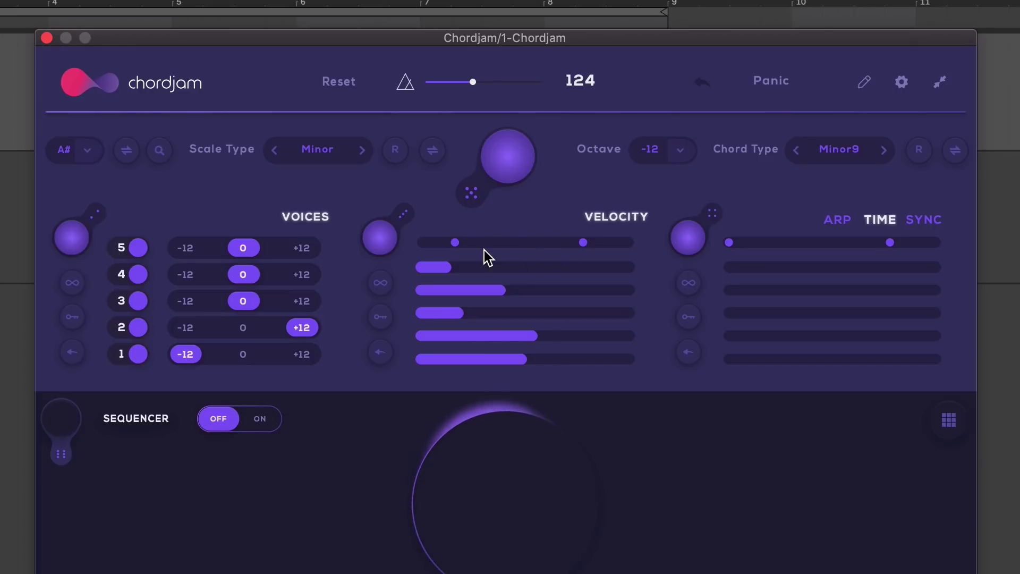
Narrow the velocity range from both ends, randomize the five velocities several times within it, and switch on their continuous randomization.
drag(453, 240, 511, 240)
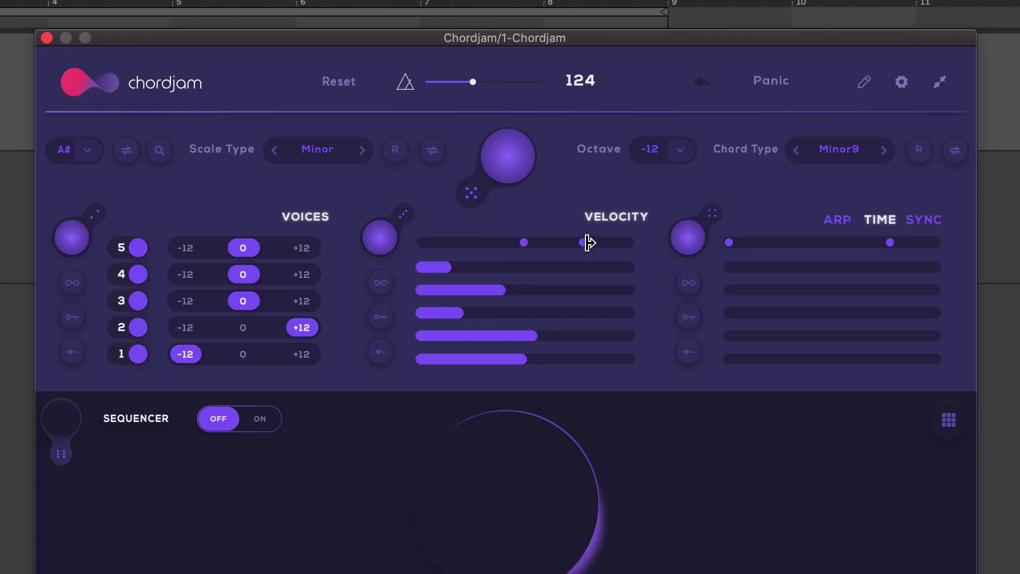
drag(582, 242, 564, 244)
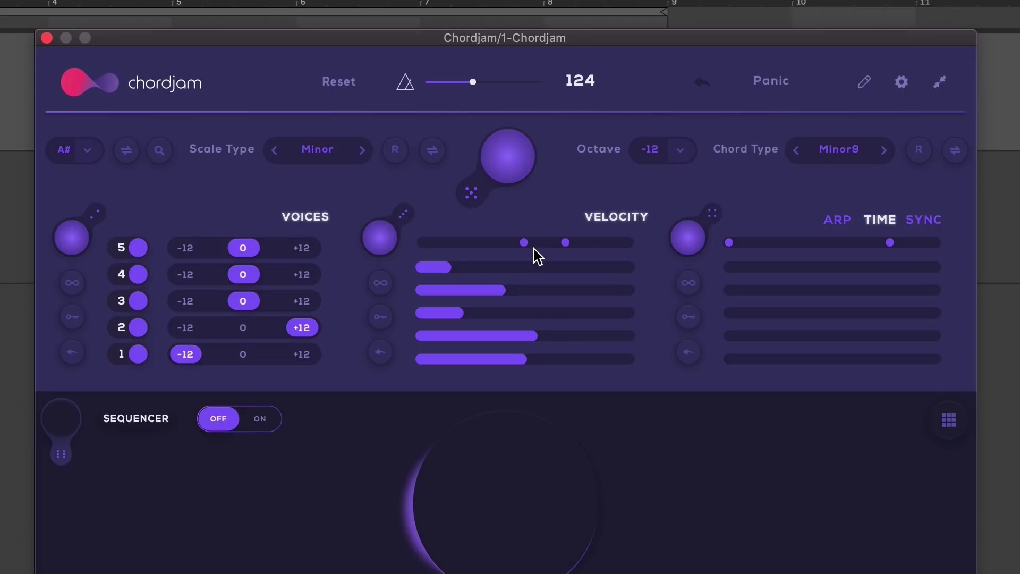
click(380, 238)
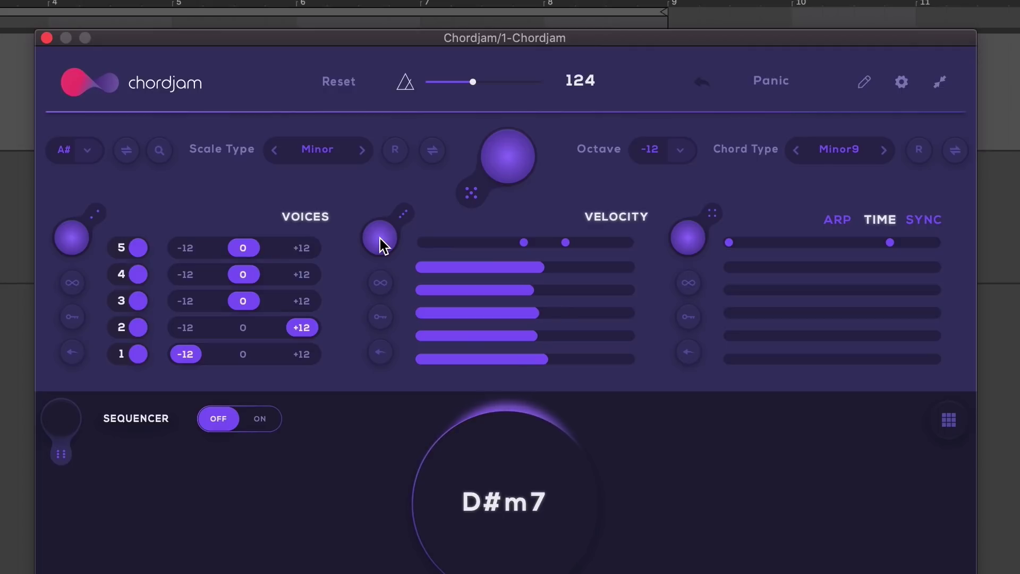
click(380, 238)
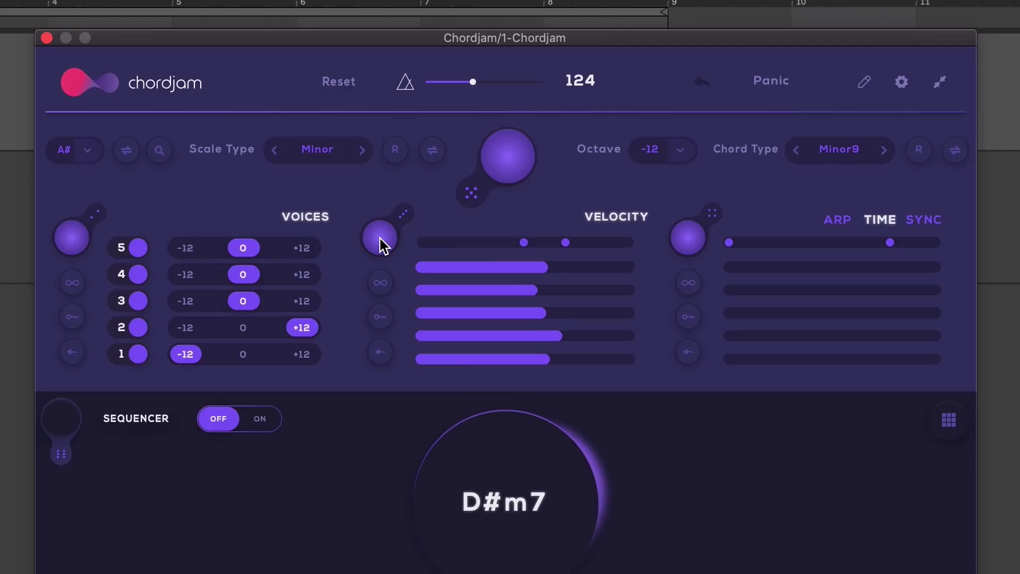
click(381, 238)
click(381, 238)
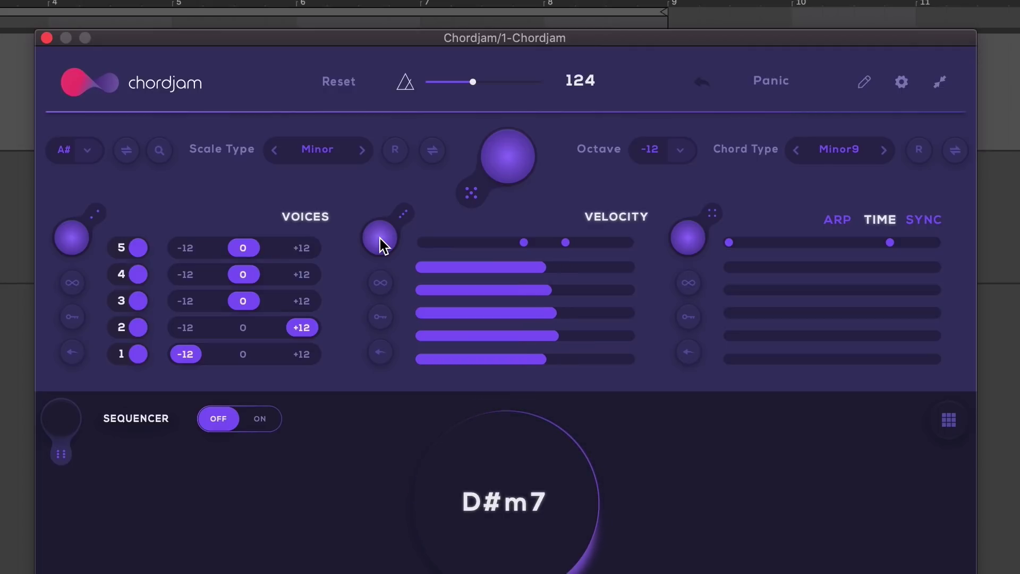
click(380, 237)
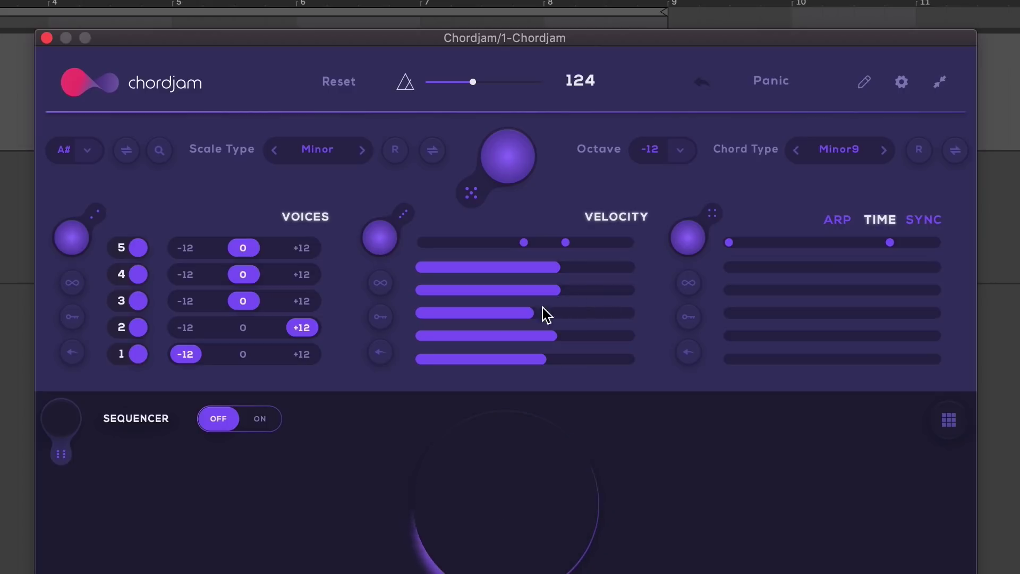
click(386, 287)
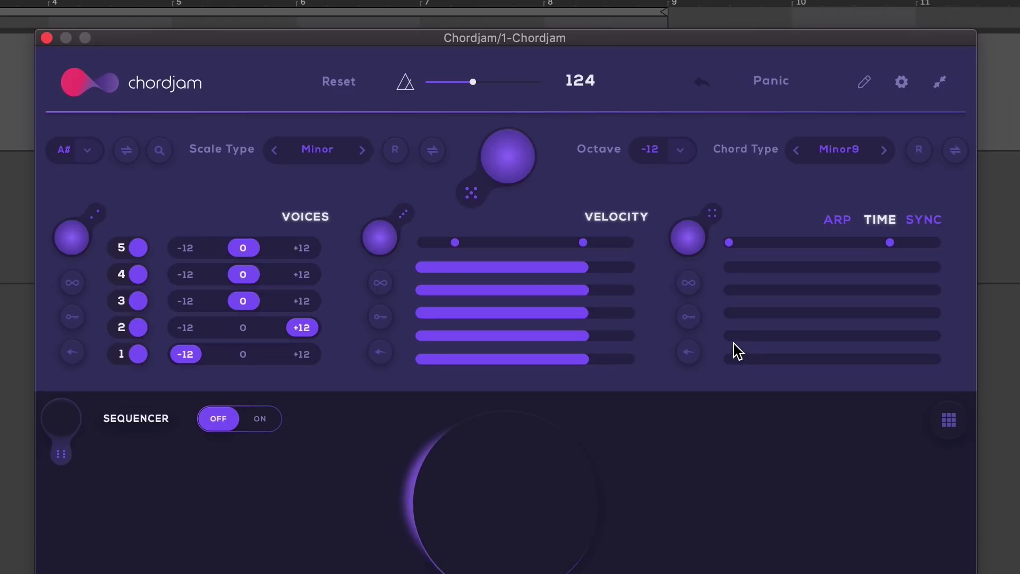
Stagger the time delays of voices 2 to 5 so that each higher voice starts progressively after the previous one.
mouse_move(734, 336)
mouse_down()
mouse_move(747, 336)
mouse_move(765, 291)
mouse_move(776, 293)
mouse_up()
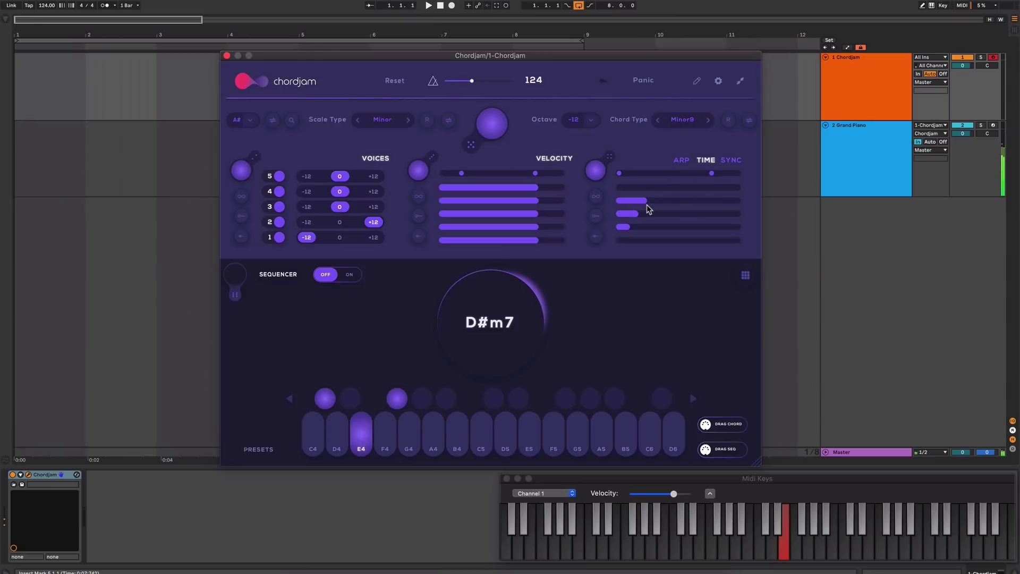
drag(649, 189, 656, 190)
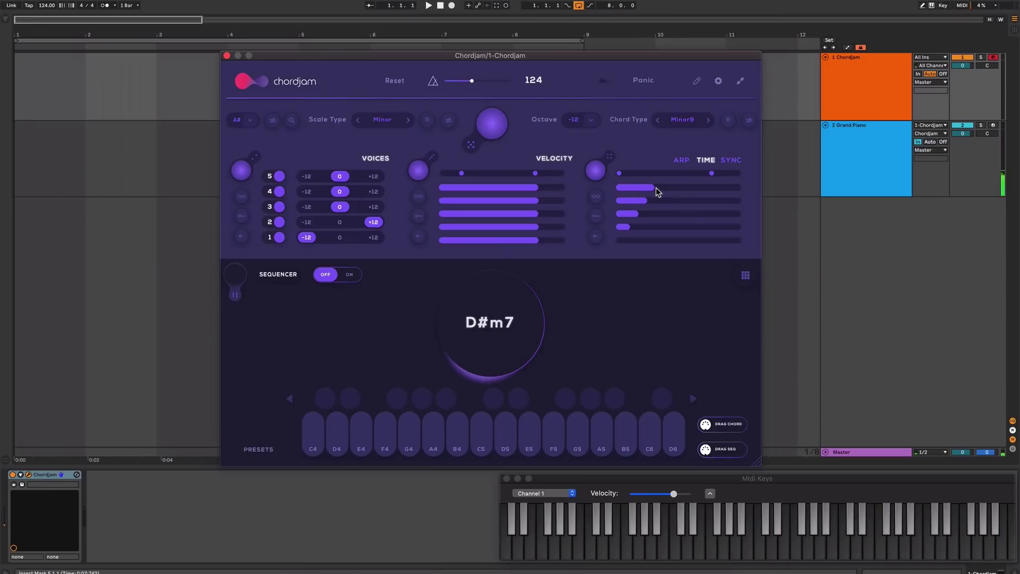
drag(647, 191, 644, 188)
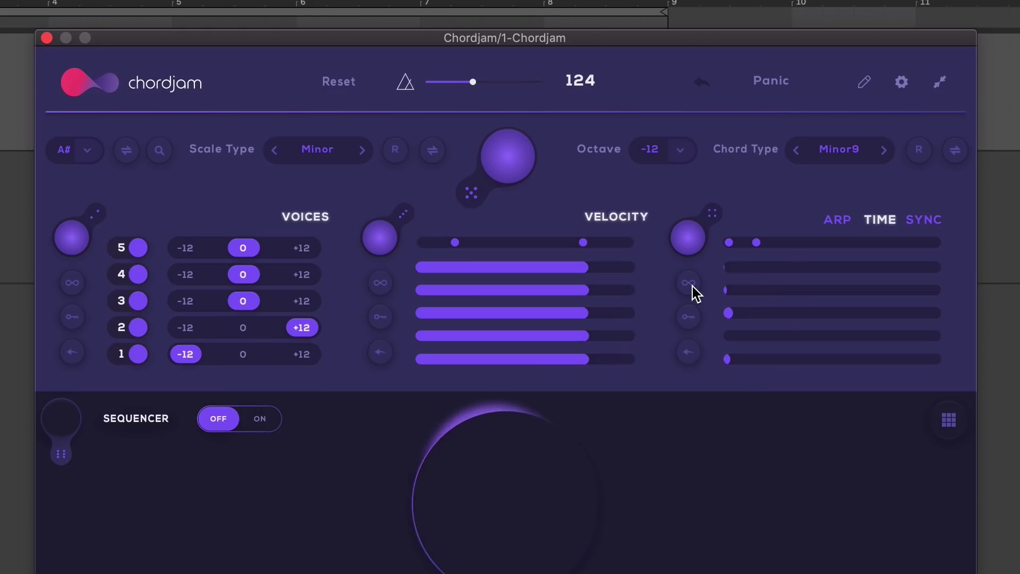
Raise the upper limit of the time randomization range slightly and switch on continuous randomization of the delays.
drag(759, 242, 770, 242)
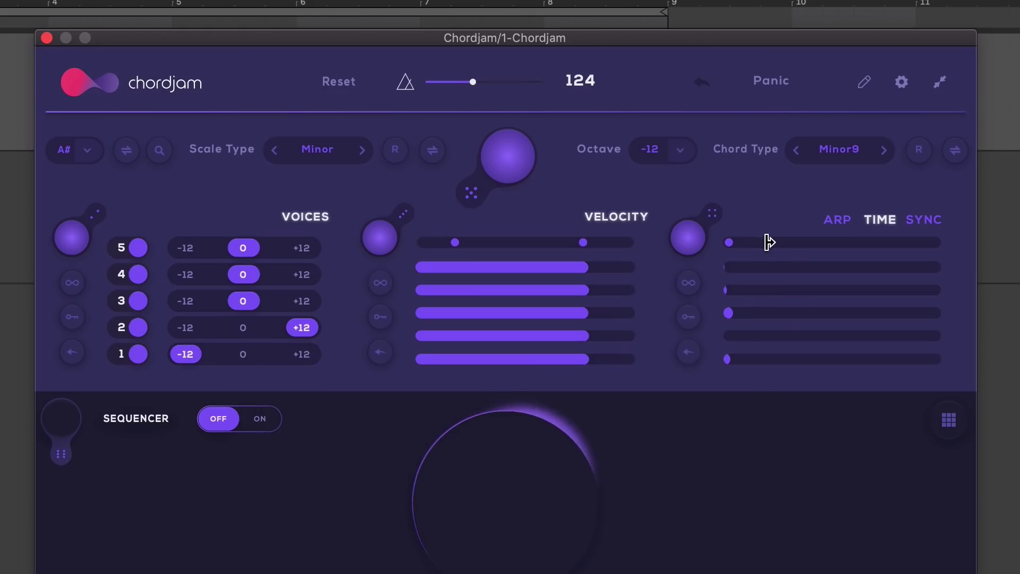
click(690, 286)
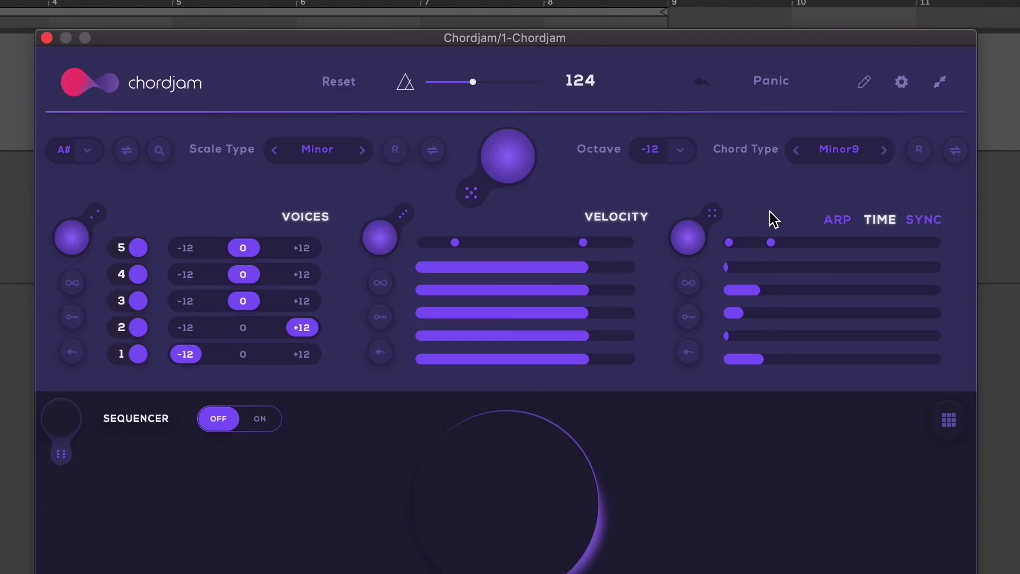
Sync the time delays to tempo and set voice 4 to 1/32, voice 3 to 1/16, voice 2 to 1/8, voice 5 to 1/32T and voice 1 to 1/4.
click(927, 220)
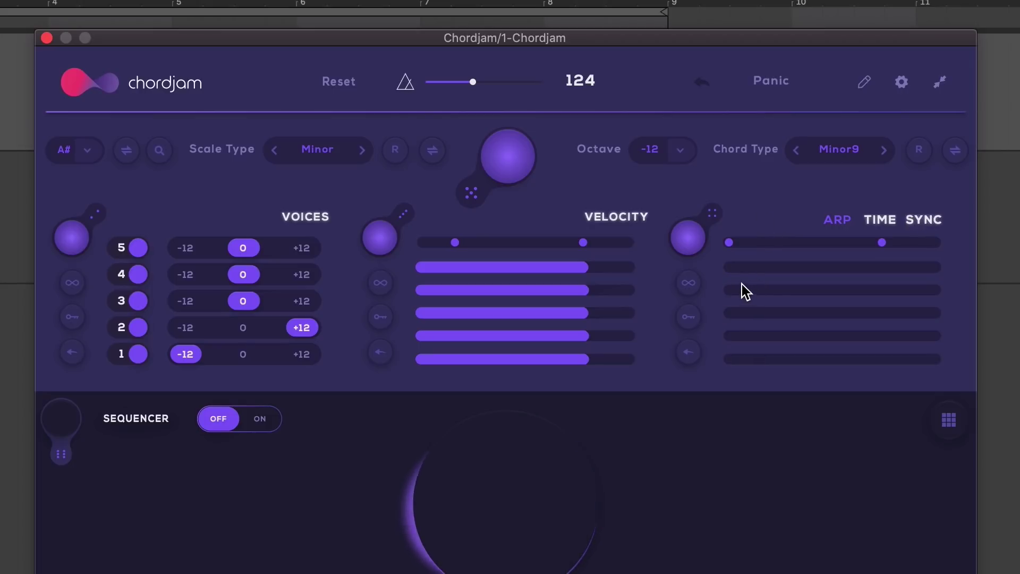
mouse_move(733, 290)
mouse_down()
mouse_move(796, 288)
mouse_move(783, 289)
mouse_up()
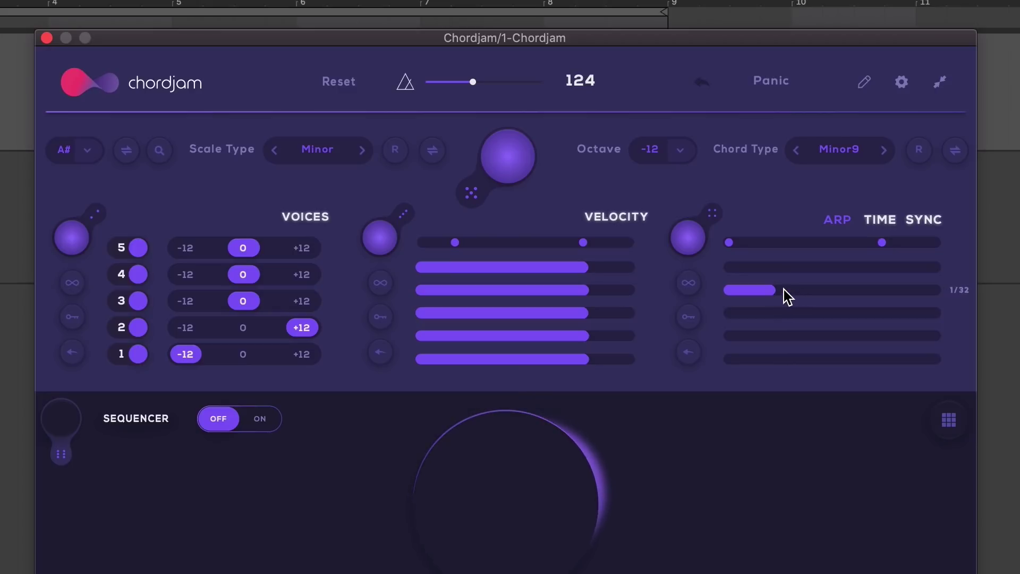
drag(748, 318, 813, 303)
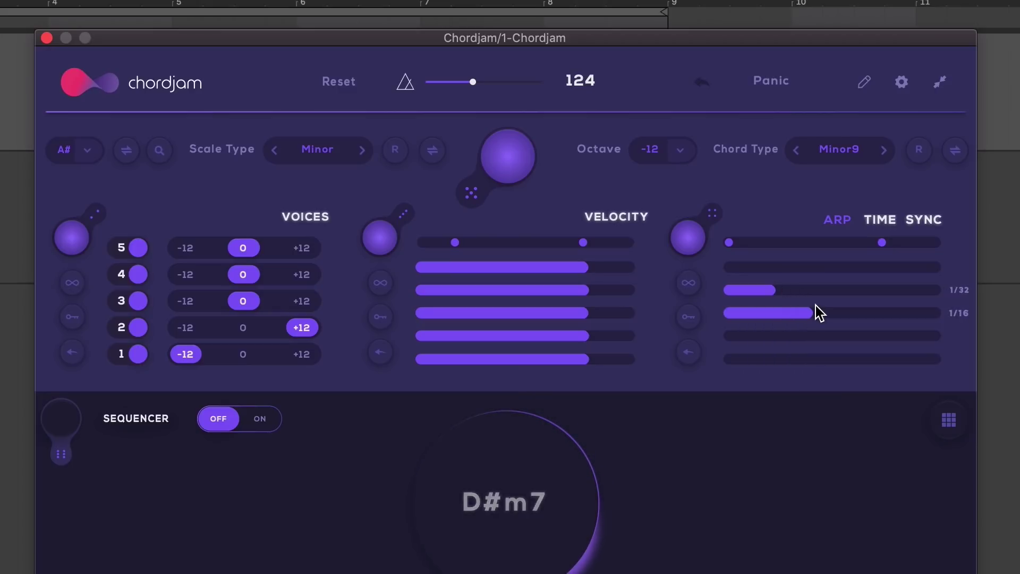
drag(741, 328, 855, 331)
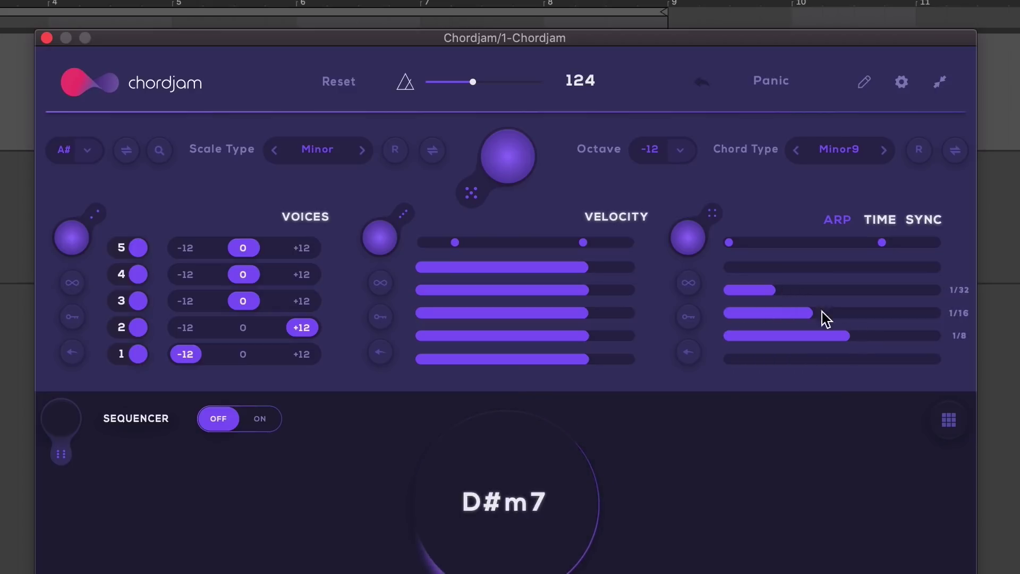
drag(743, 271, 752, 267)
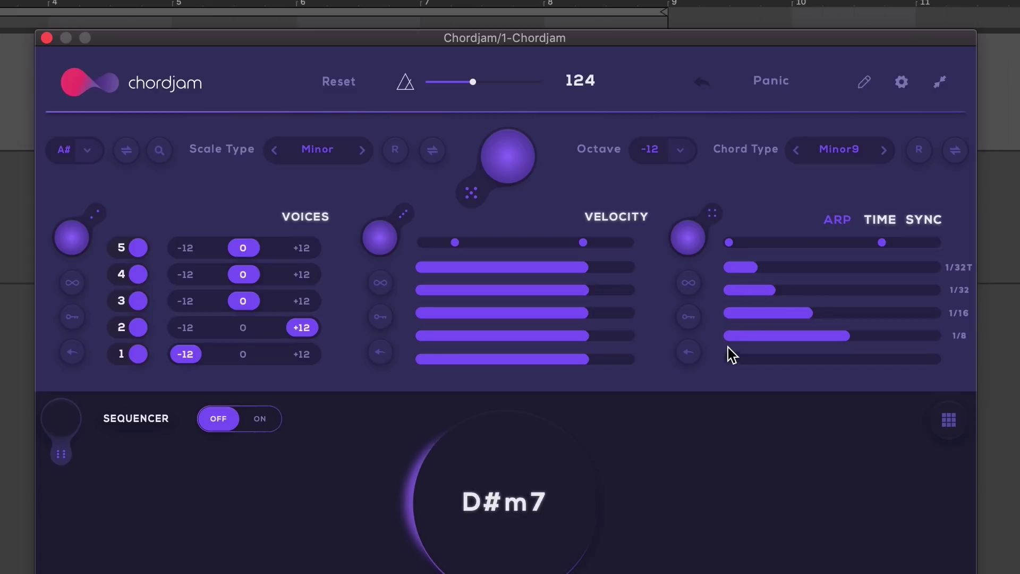
drag(728, 354, 883, 354)
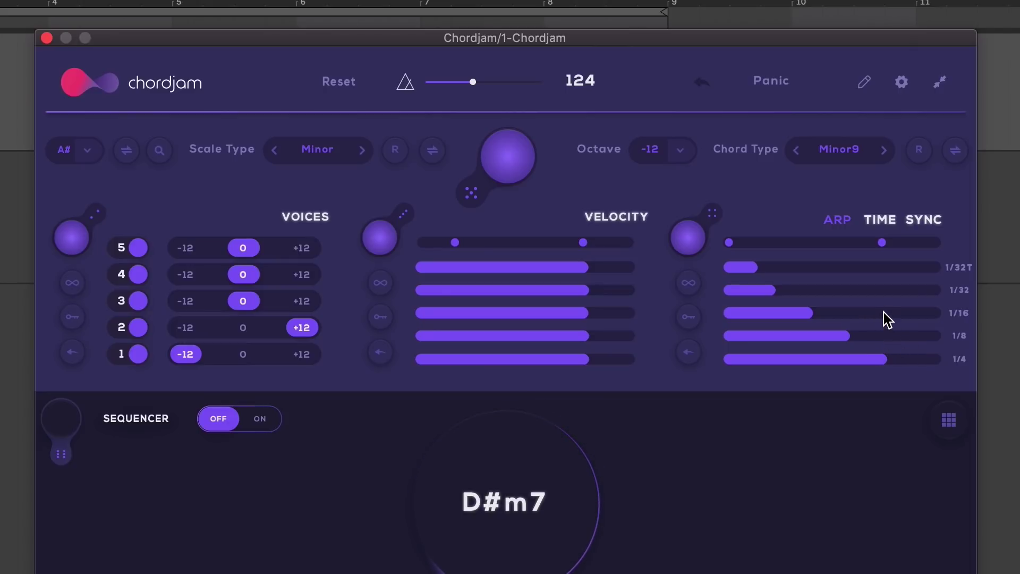
Switch the timing section to the arpeggiator with the Down pattern at a 1/4 rate.
click(842, 222)
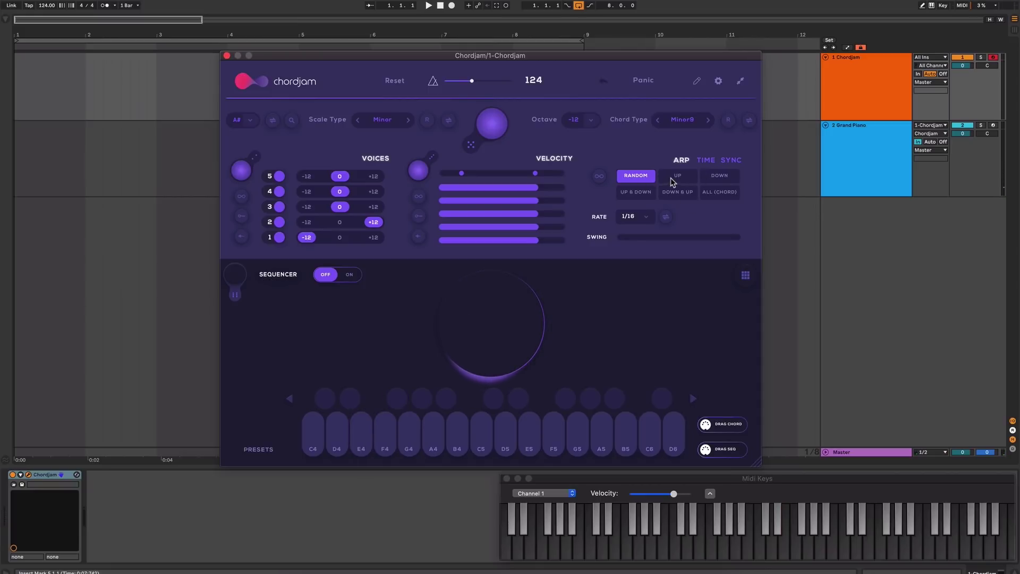
click(720, 175)
click(645, 218)
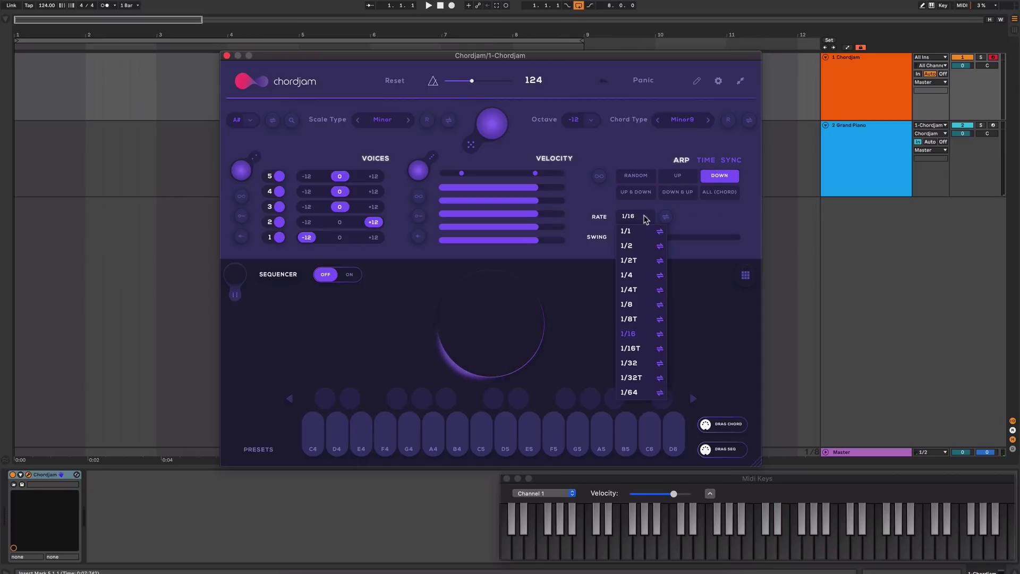
click(634, 275)
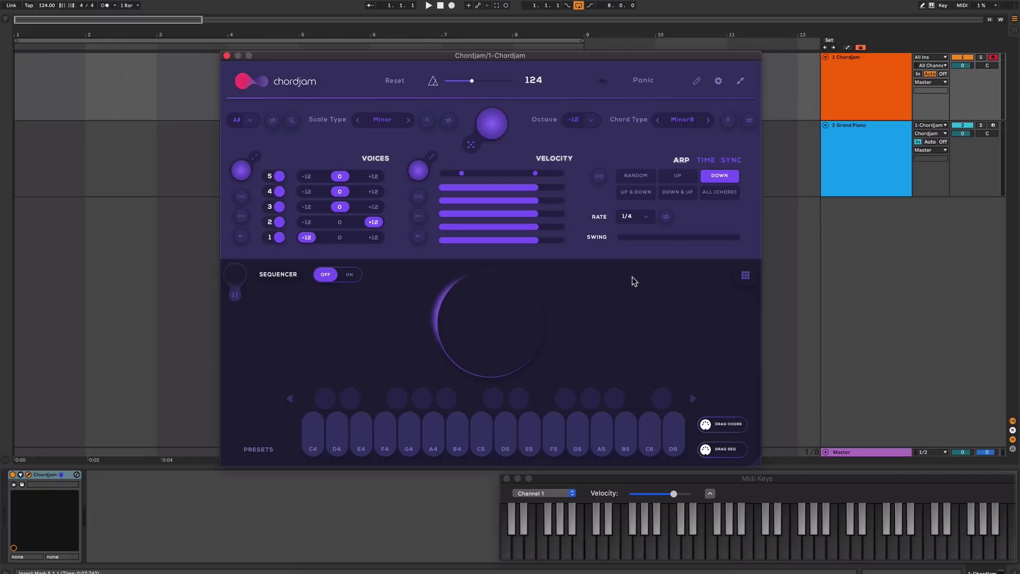
Set the arpeggiator rate to 1/4T and raise its swing amount.
click(637, 221)
click(632, 289)
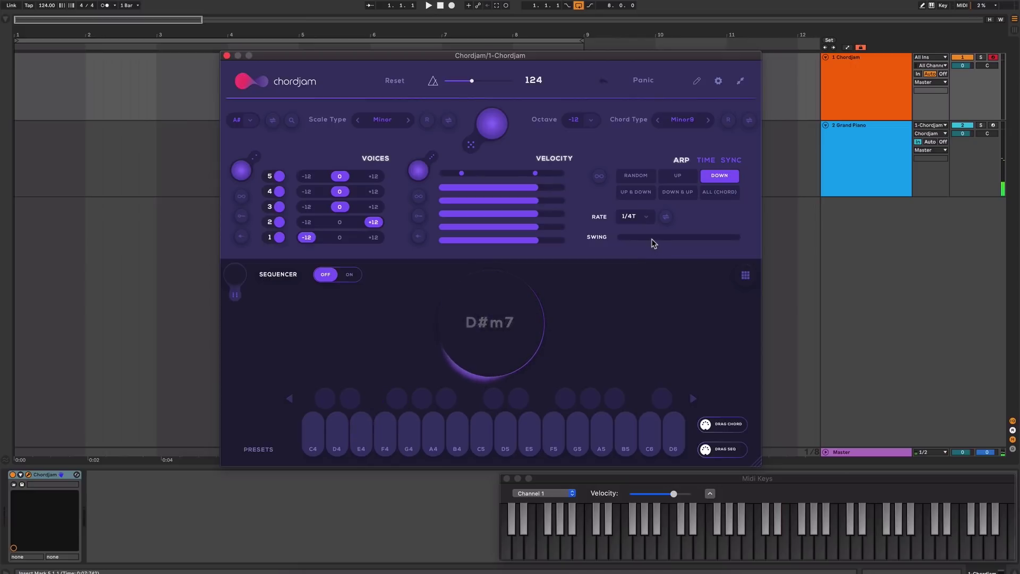
drag(639, 237, 706, 243)
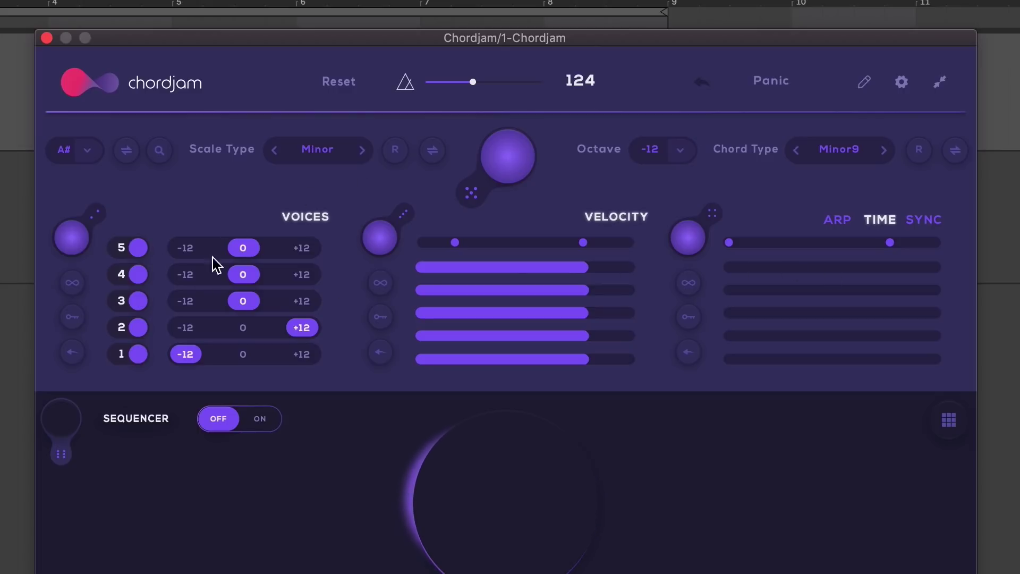
Randomize voices, velocity and time together, lock the voices section, and randomize everything else again.
click(518, 159)
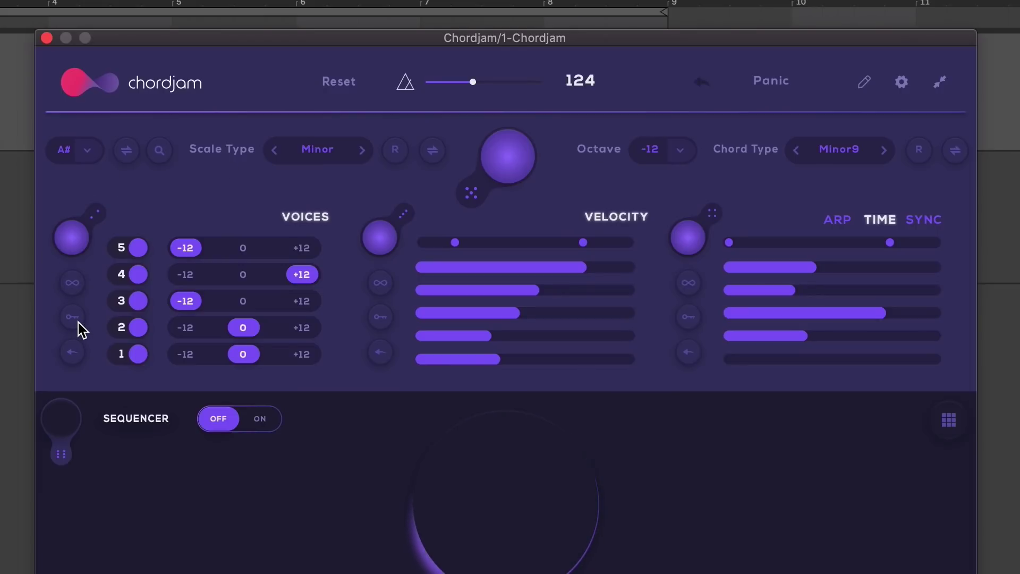
click(78, 322)
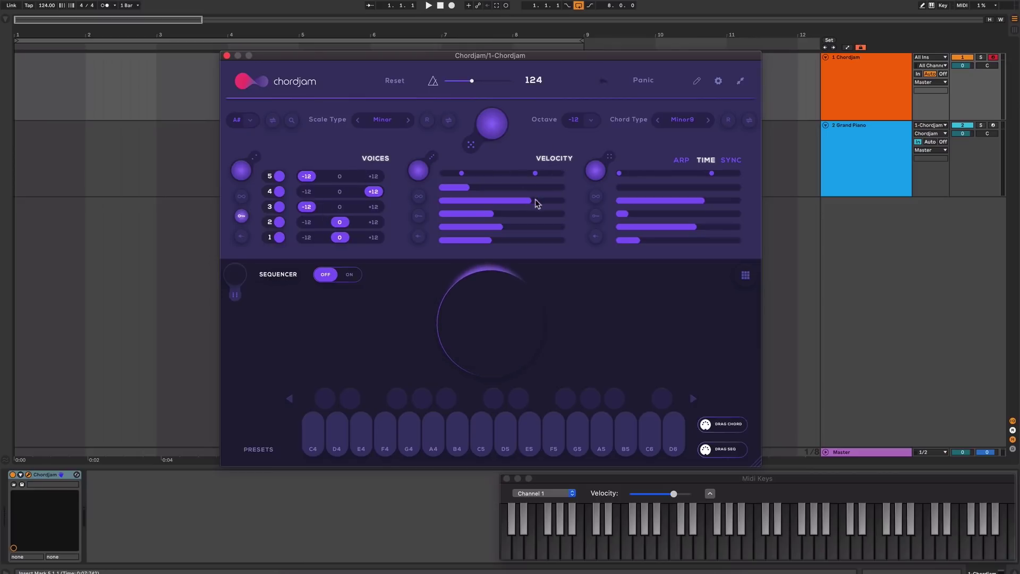
click(489, 129)
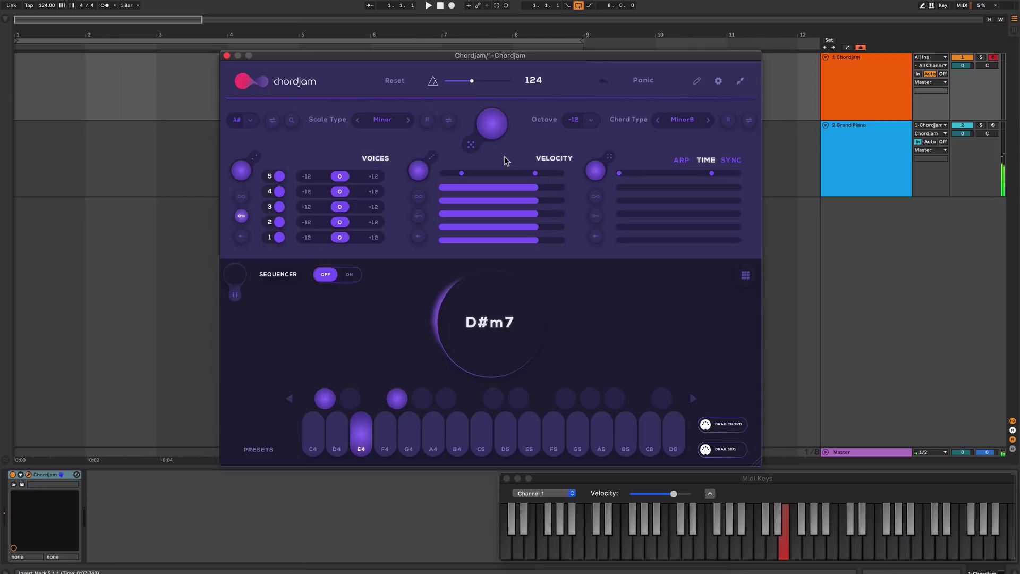
Transpose voice 1 to -12 and voice 2 to +12, then play the resulting chord.
click(307, 237)
click(374, 222)
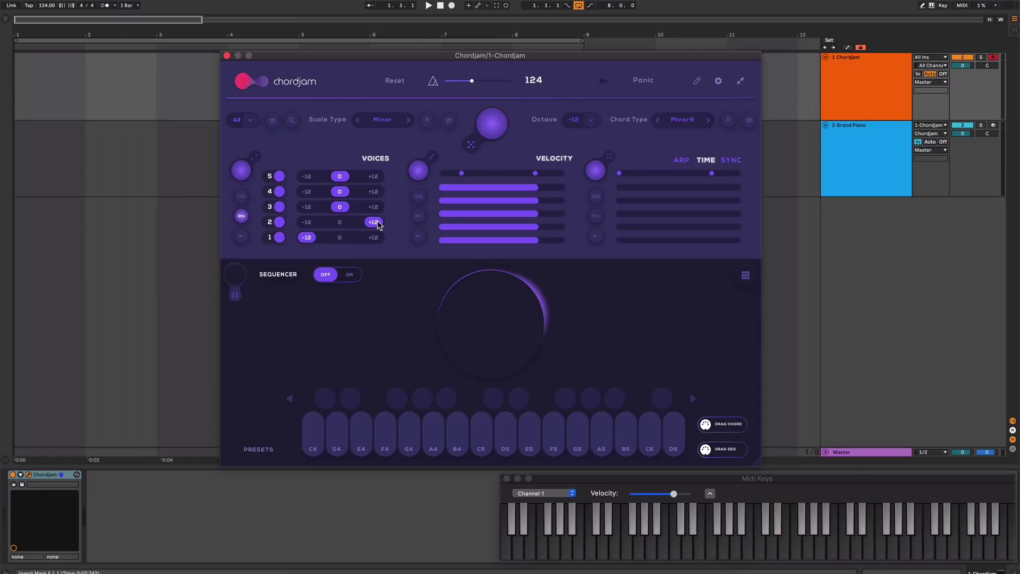
key(d)
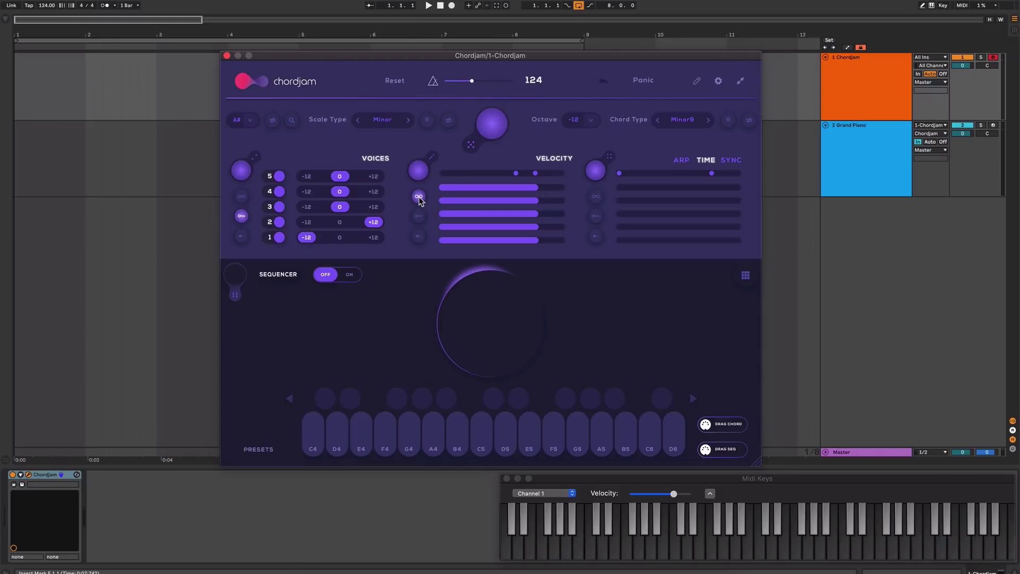
Play the E4 chord repeatedly to hear the velocities change with continuous velocity randomization in the narrowed range.
key(c)
key(c)
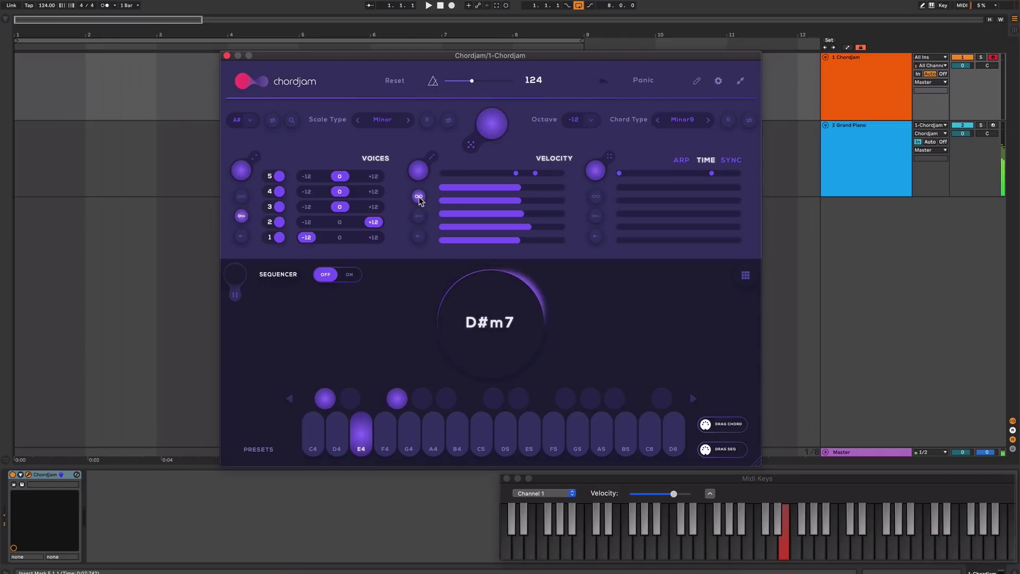
key(c)
key(c)
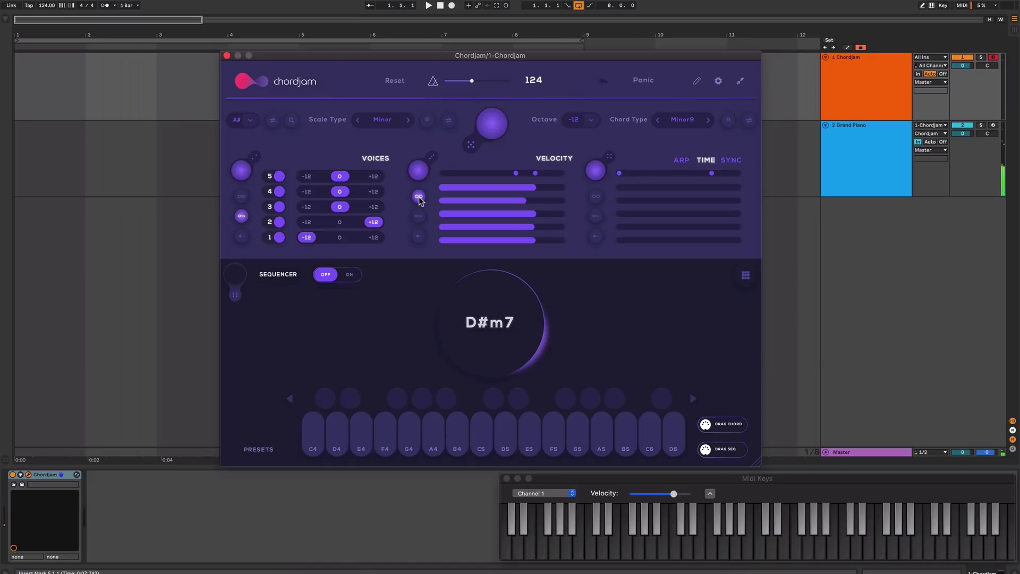
Narrow the time range to low values, turn on continuous time randomization, and play several chords with velocity and timing varying.
click(418, 198)
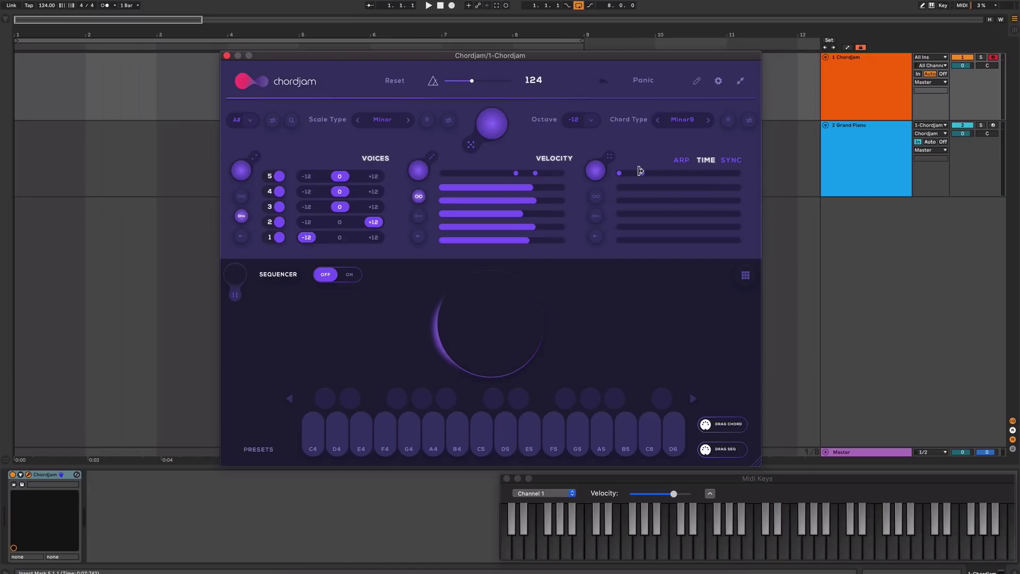
click(596, 197)
key(d)
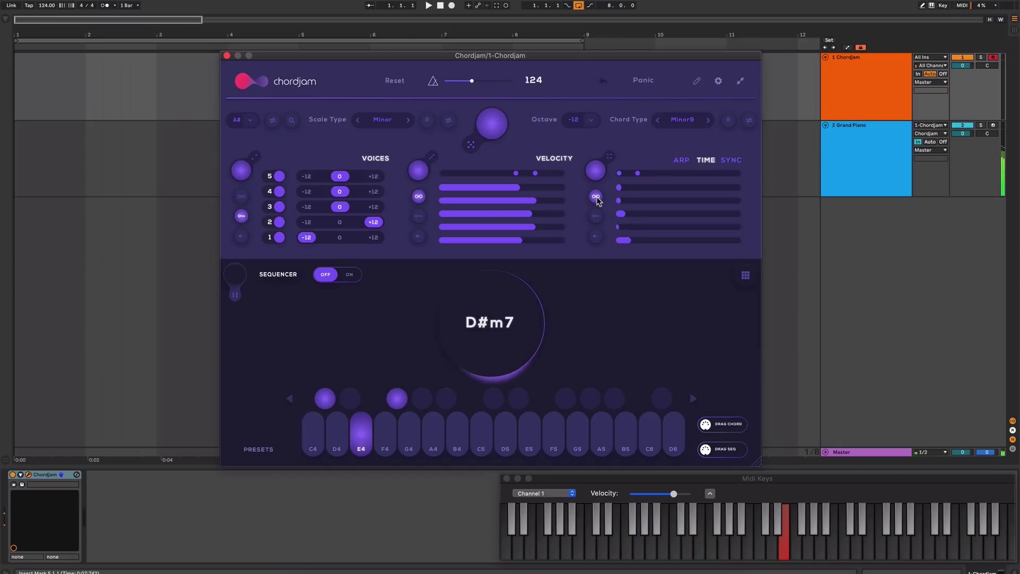
key(h)
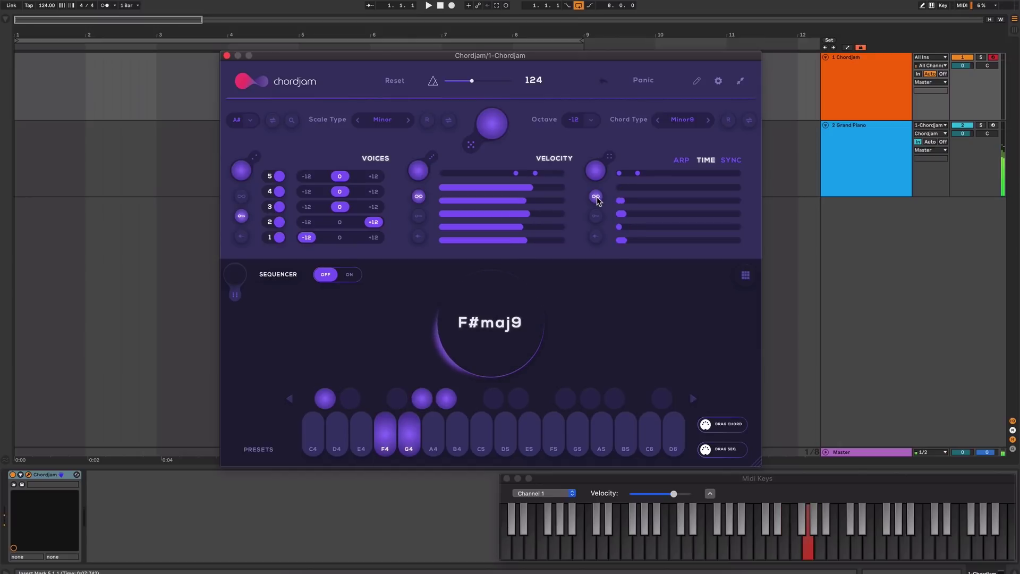
key(w)
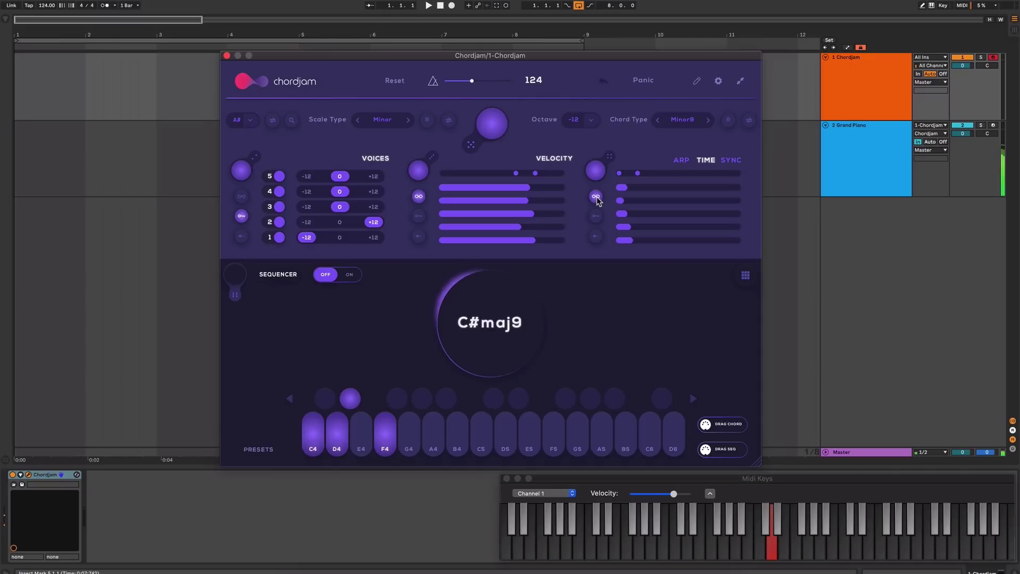
key(d)
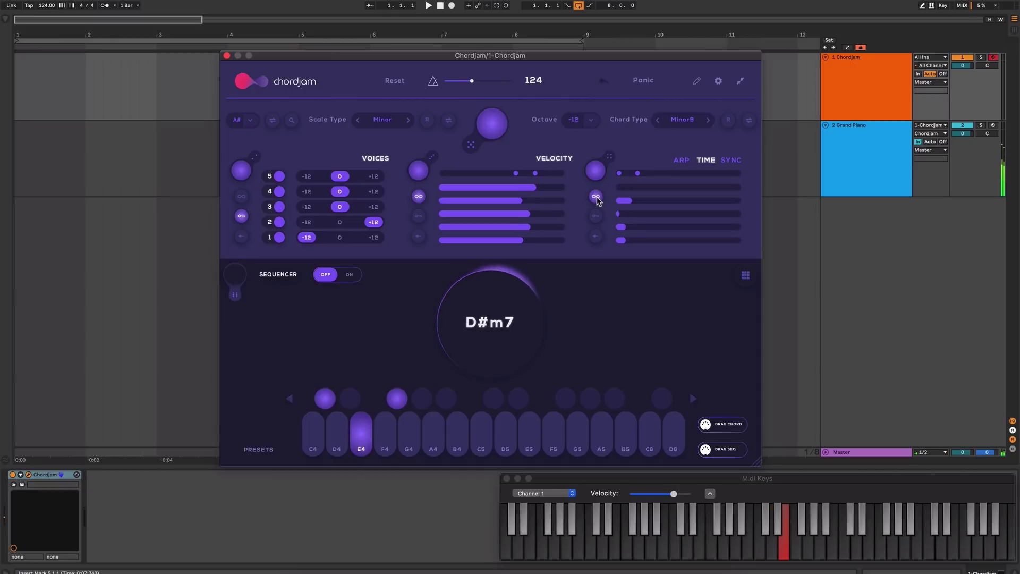
key(e)
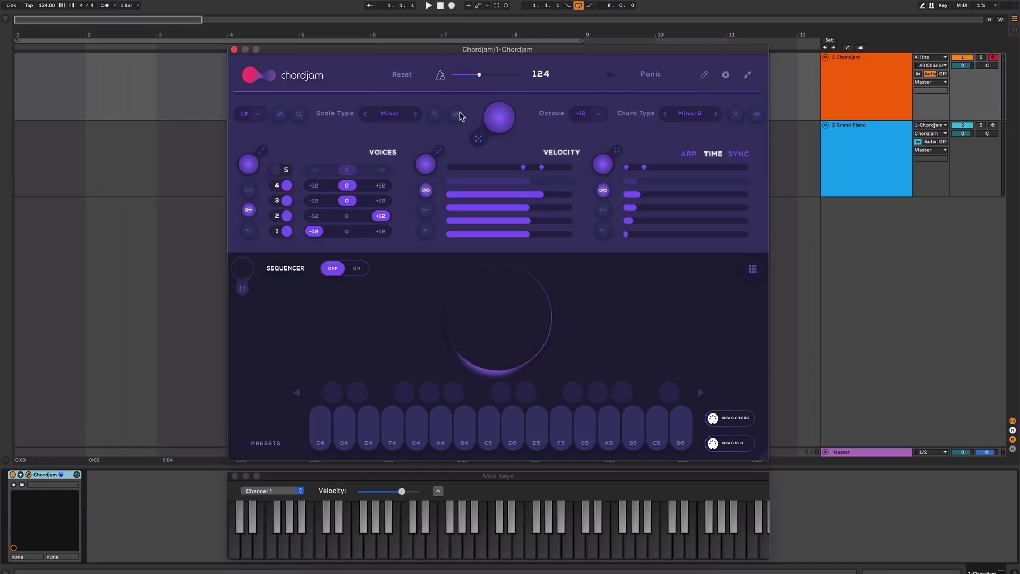
Check the arpeggiator controls and return to the time controls.
click(688, 153)
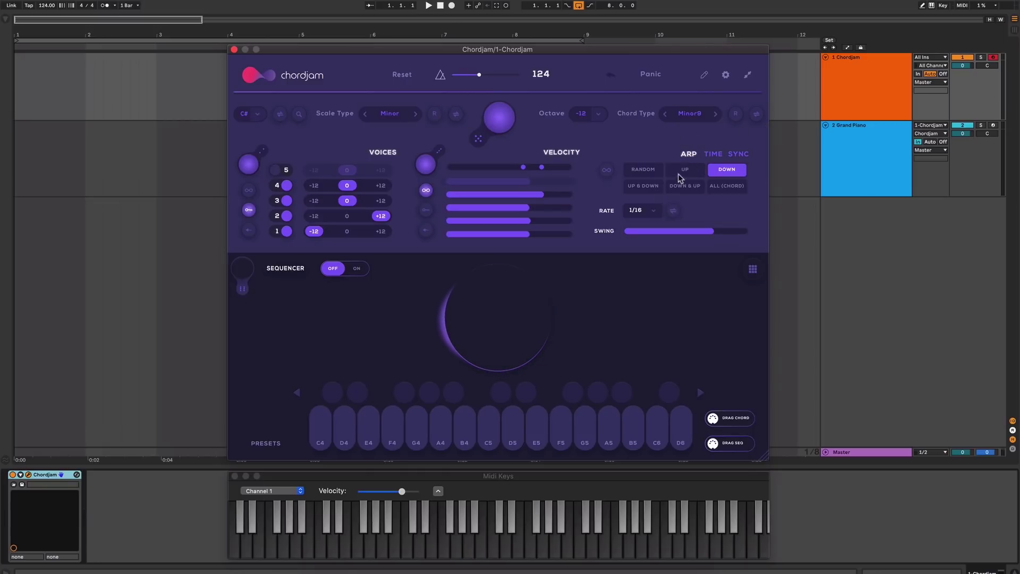
click(713, 153)
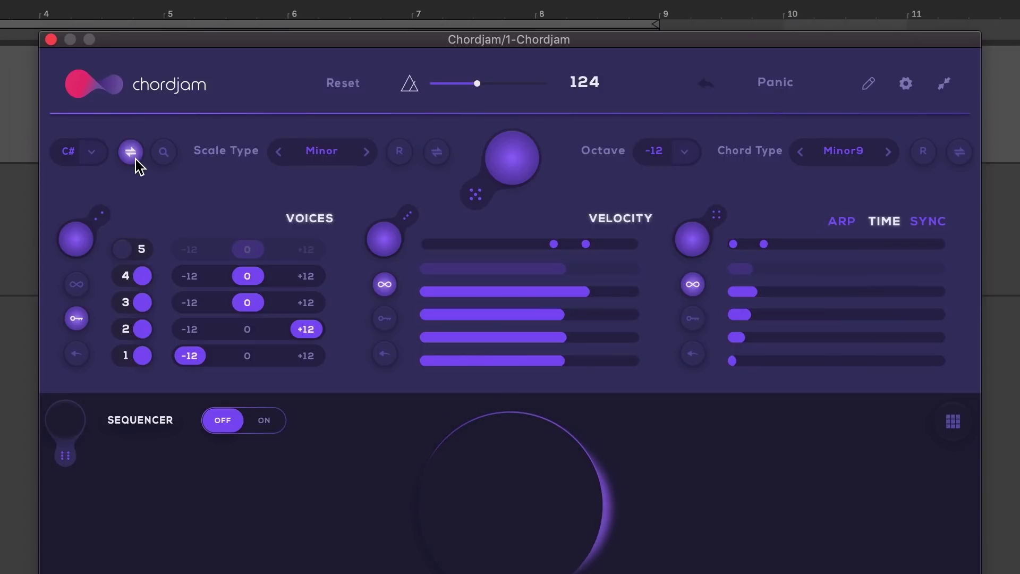
Turn on random root-note switching limited to D, E and F, then switch it off again.
click(141, 157)
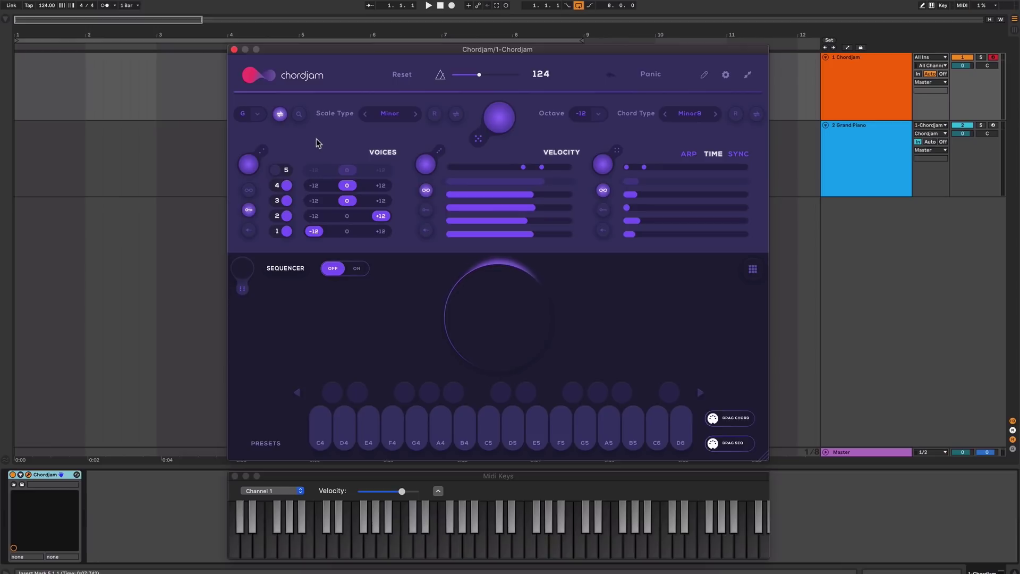
click(258, 114)
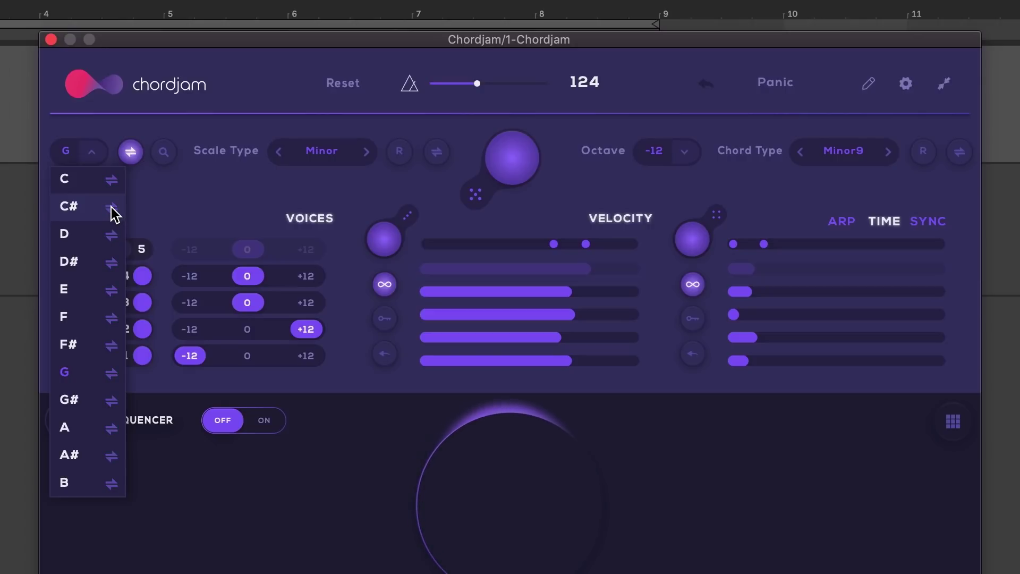
click(112, 236)
click(112, 289)
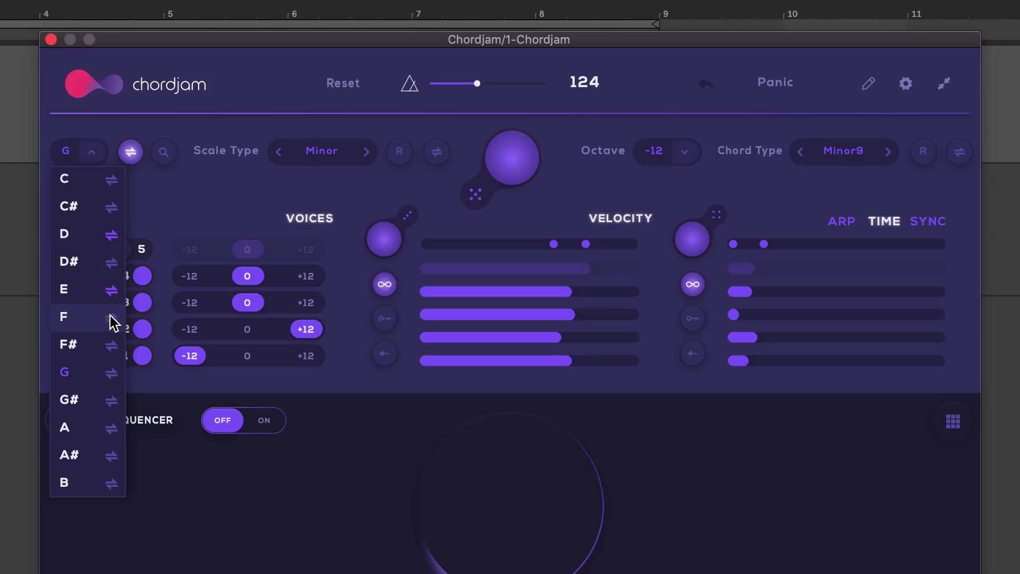
click(112, 318)
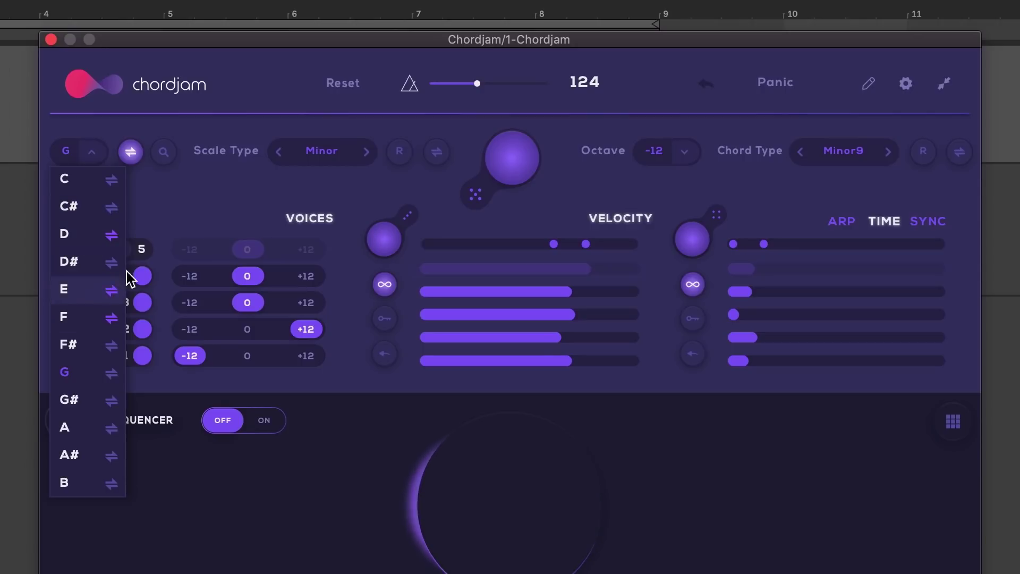
click(121, 224)
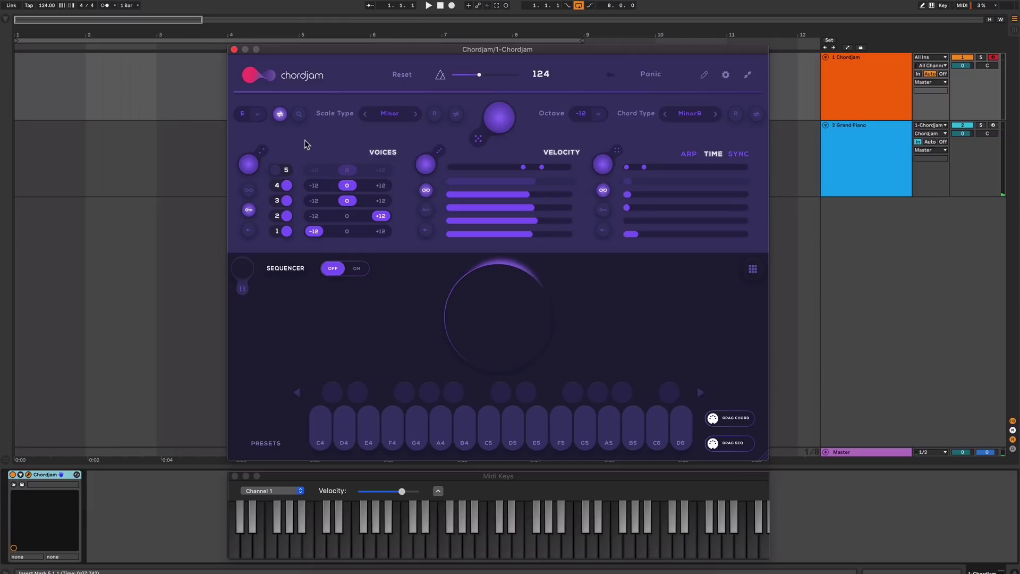
click(280, 114)
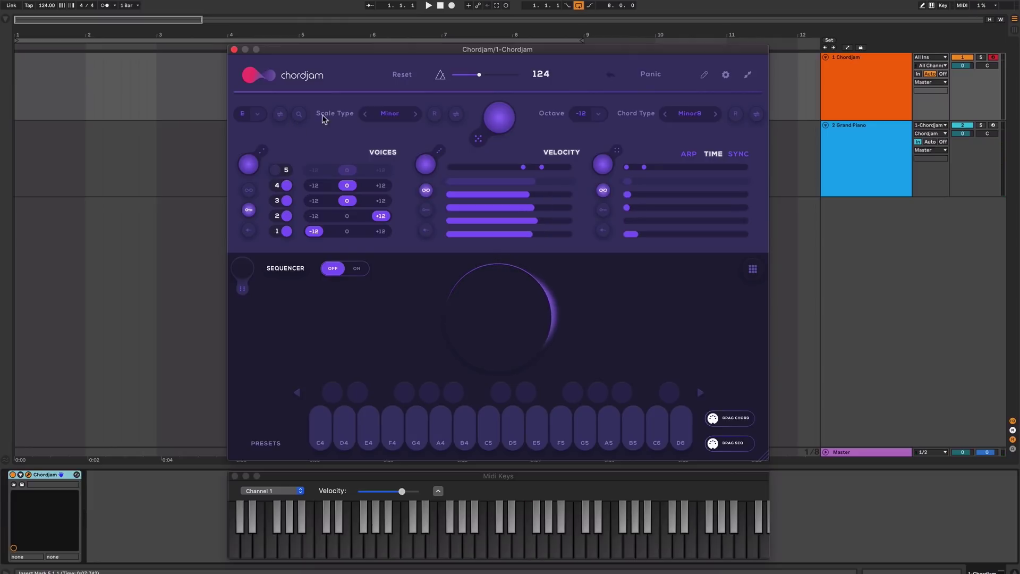
Turn on random scale-type switching and limit it to minor scales, including Minor and Pentatonic Minor.
click(456, 114)
click(391, 114)
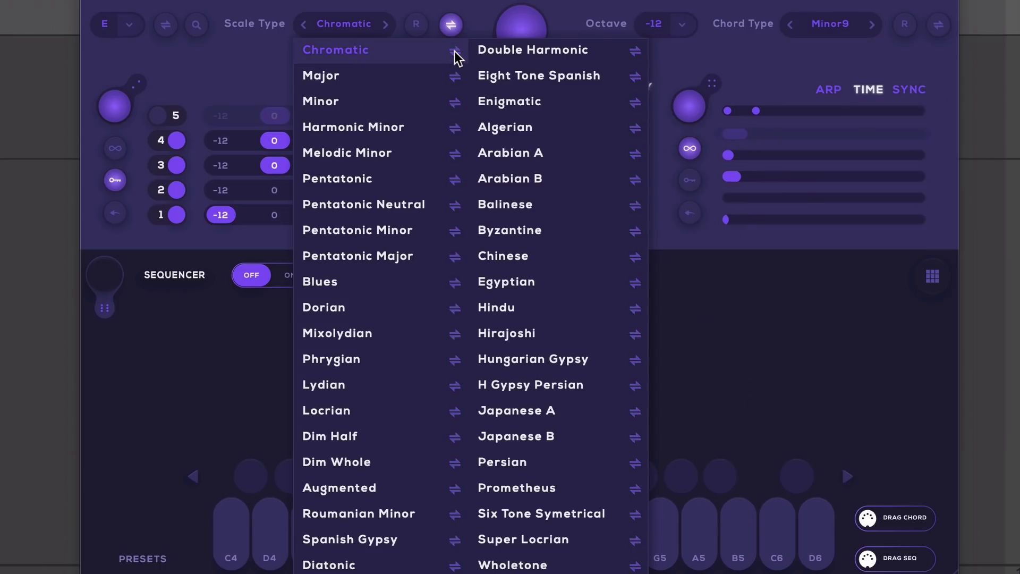
click(455, 102)
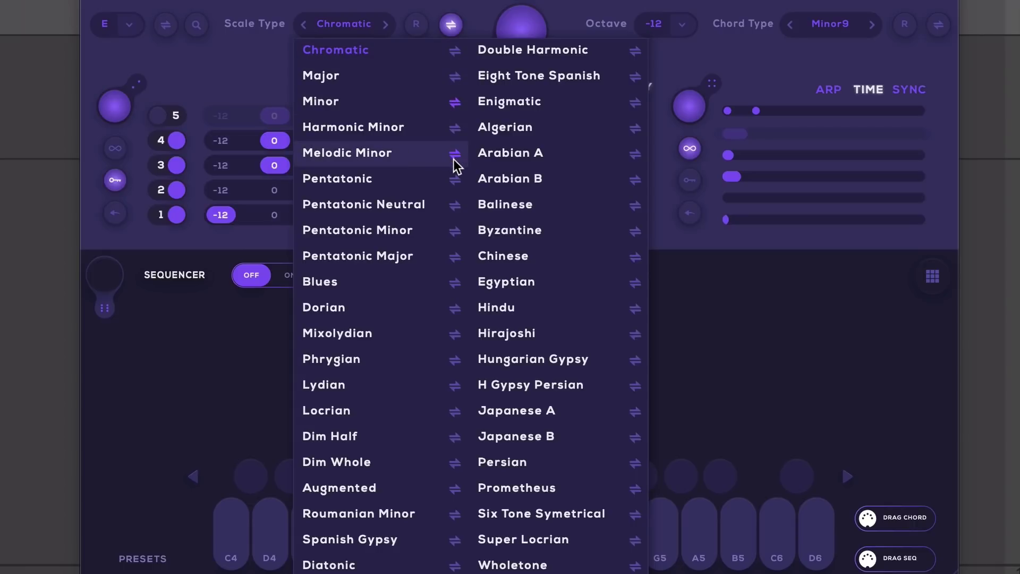
click(455, 231)
click(365, 27)
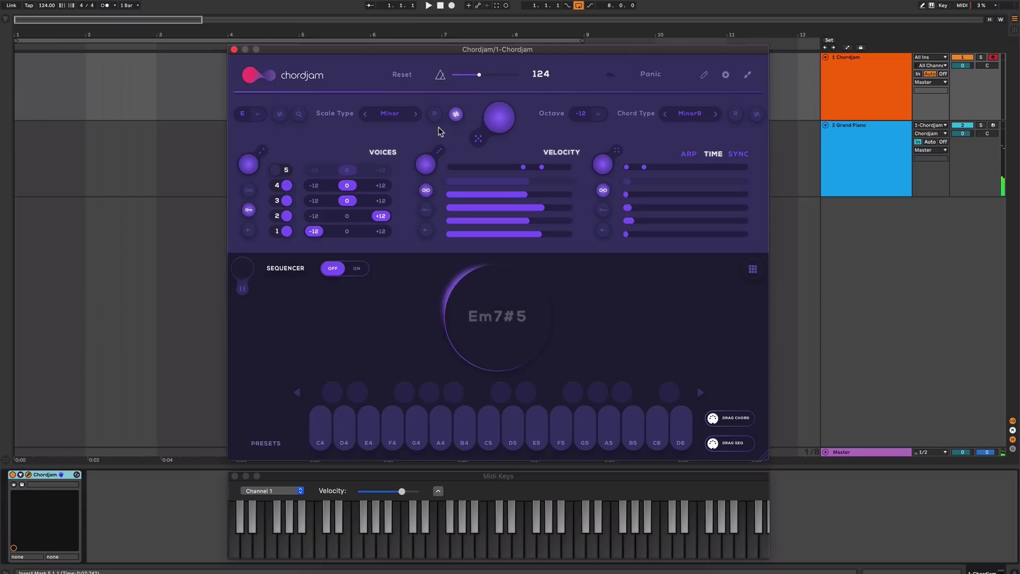
Try random chord-type switching and review the list of chord types included in it.
click(757, 116)
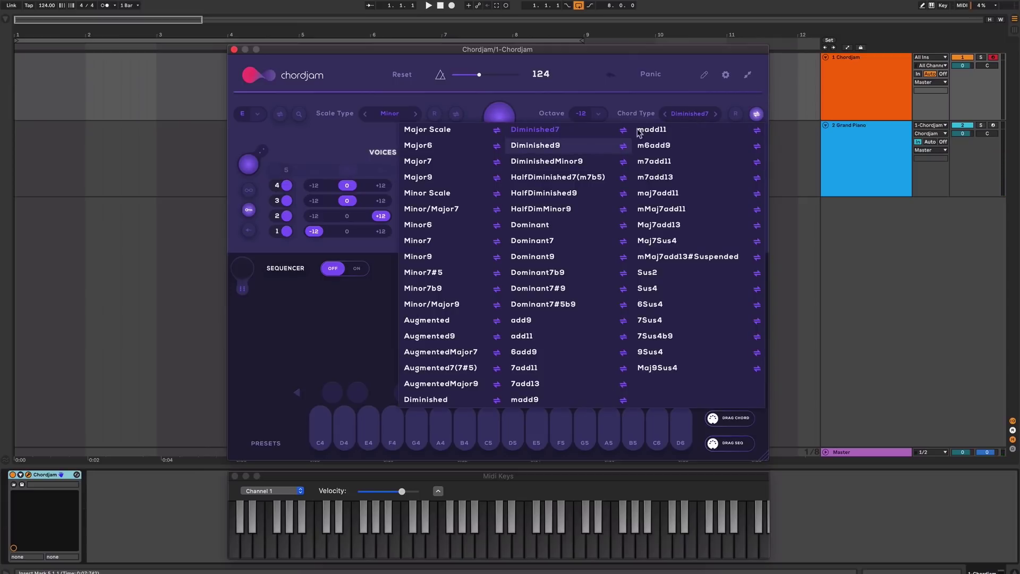
click(697, 100)
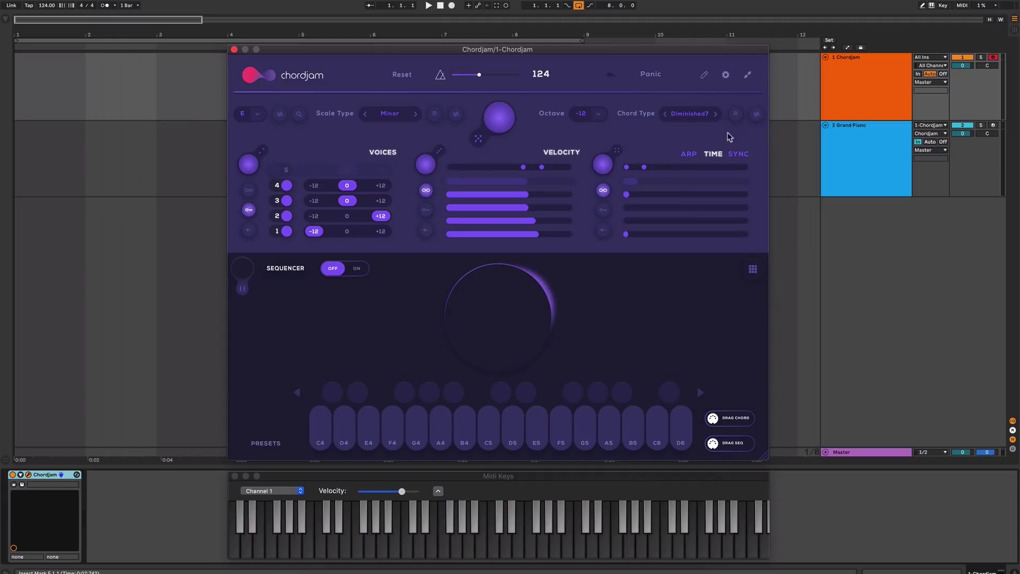
Show the arpeggiator controls and toggle random switching of the arpeggiator rate.
click(686, 154)
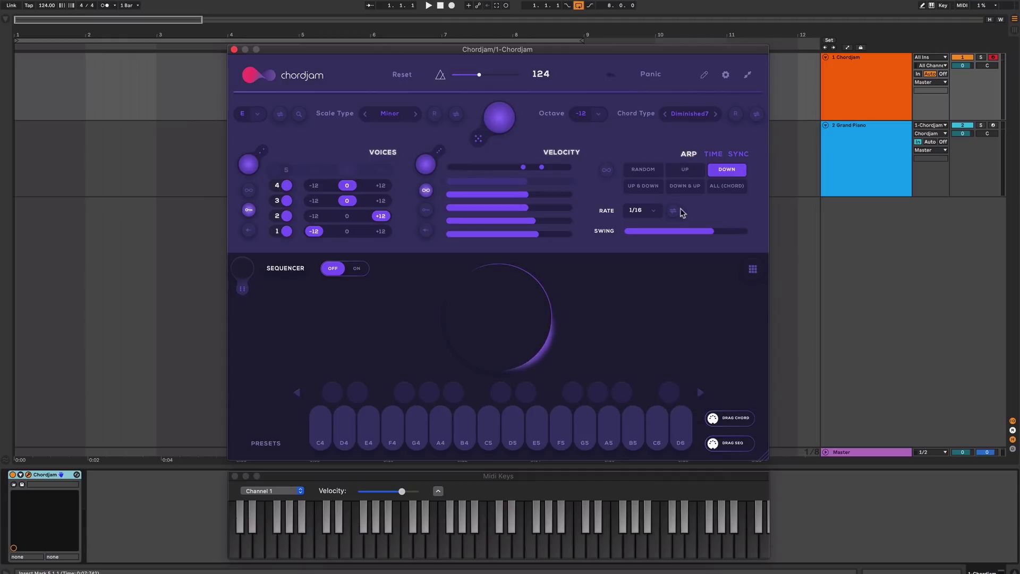
click(651, 212)
click(653, 213)
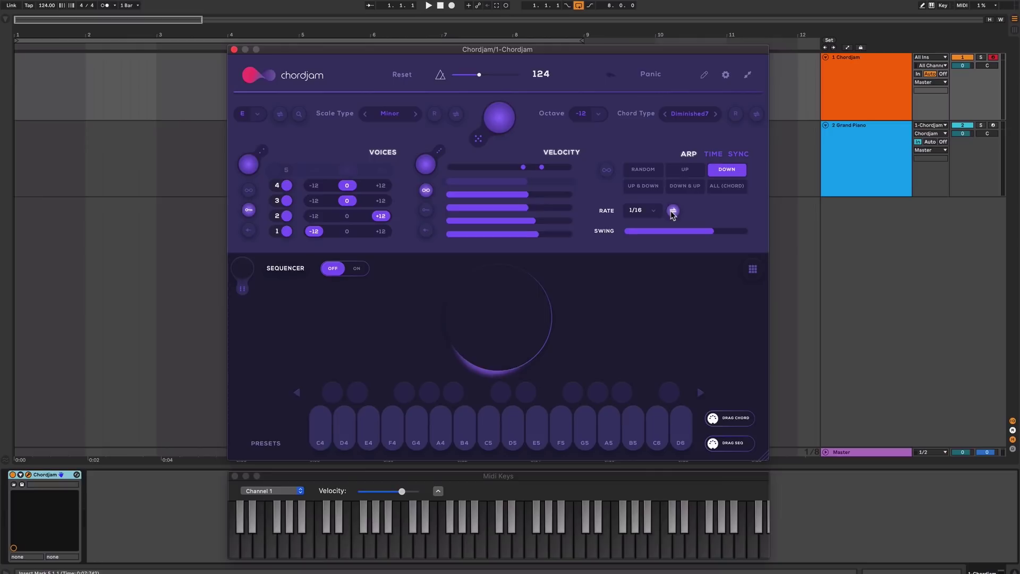
click(672, 211)
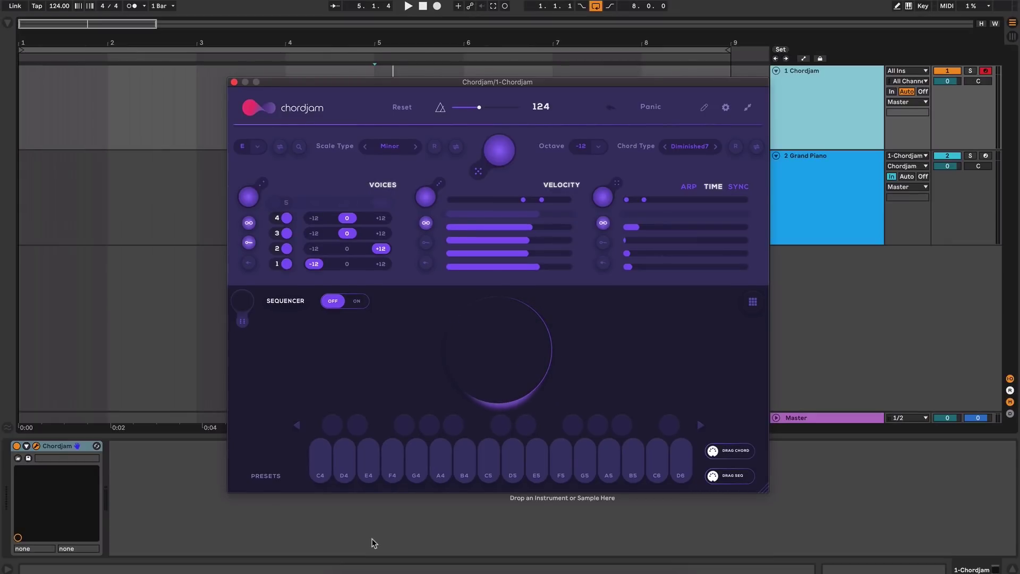
Turn on the sequencer and place an Em7 chord across steps 1 to 8 of the user lane.
click(358, 302)
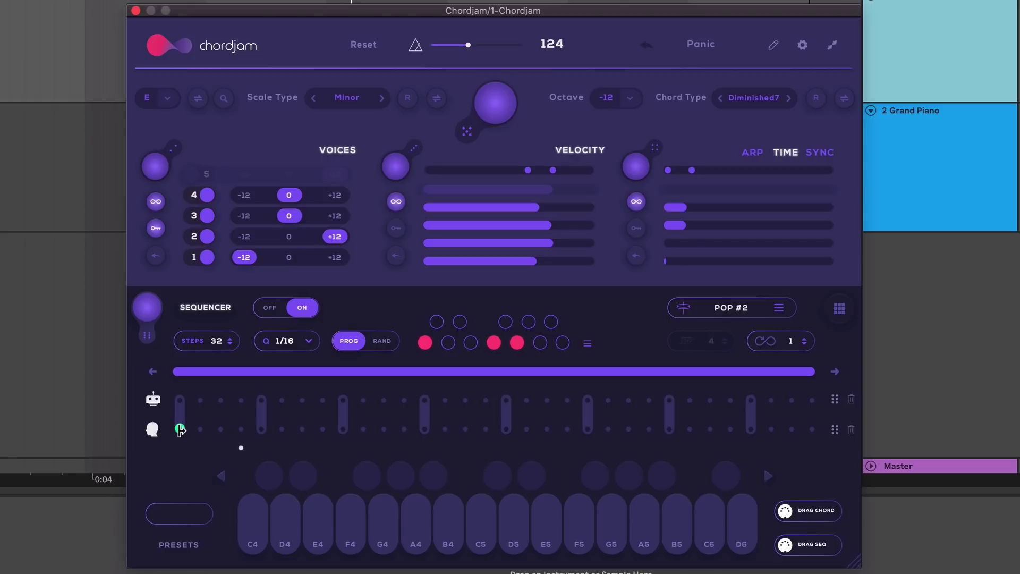
click(180, 429)
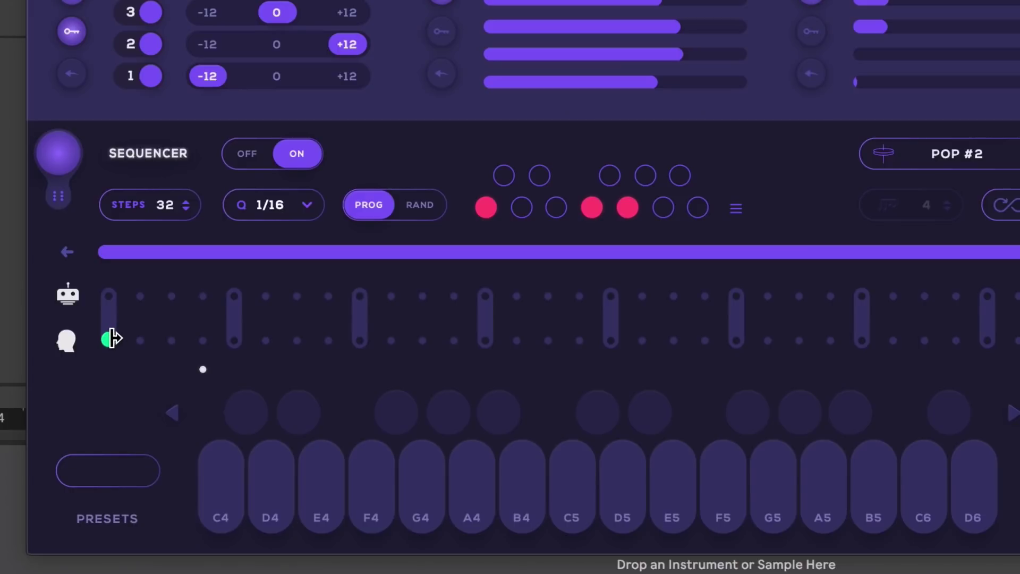
drag(111, 338, 340, 332)
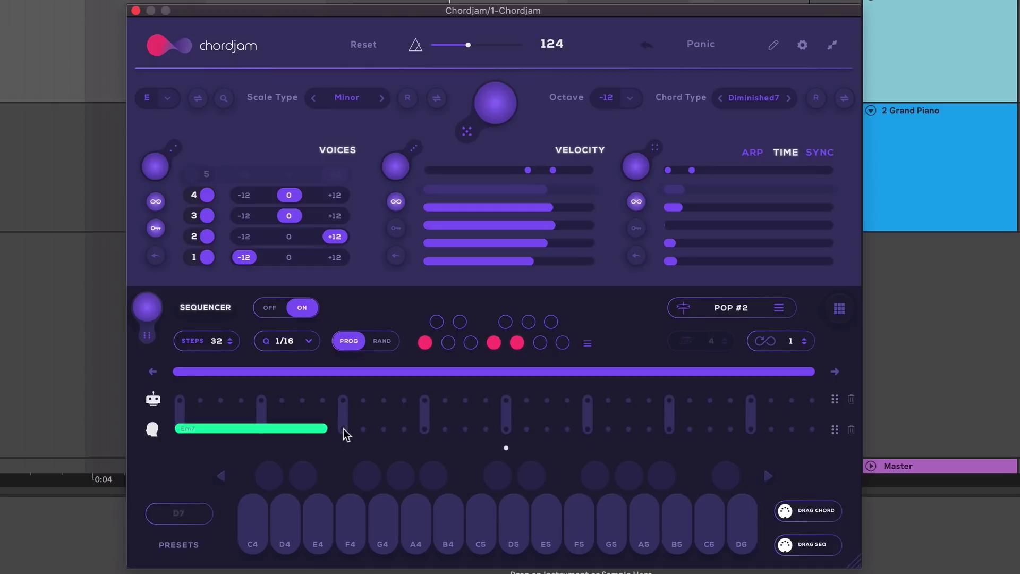
Place D7 across steps 9 to 16 and Am7 across steps 17 to 24 of the user lane.
drag(343, 430, 492, 421)
key(space)
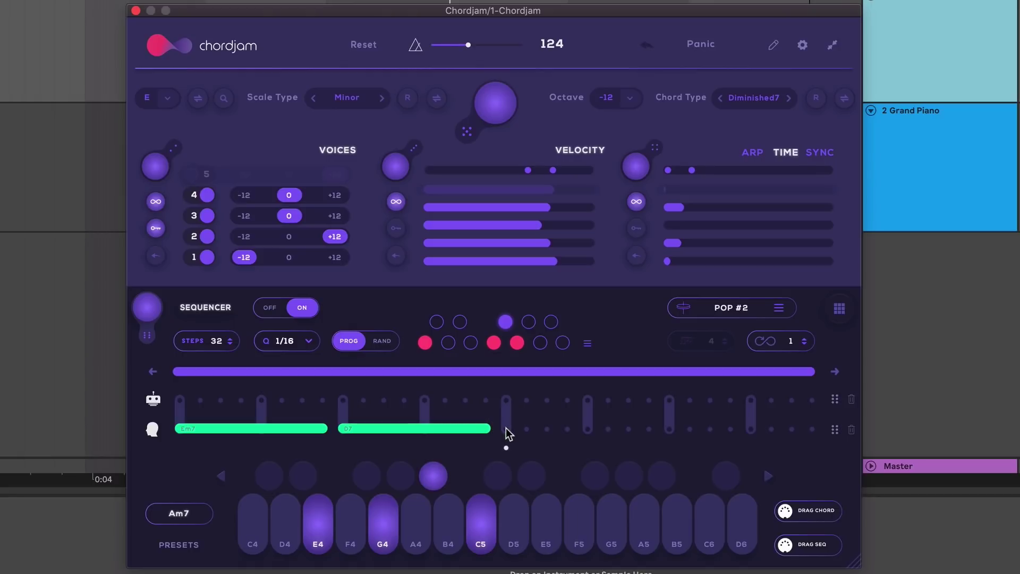
key(space)
click(506, 428)
drag(542, 428, 652, 423)
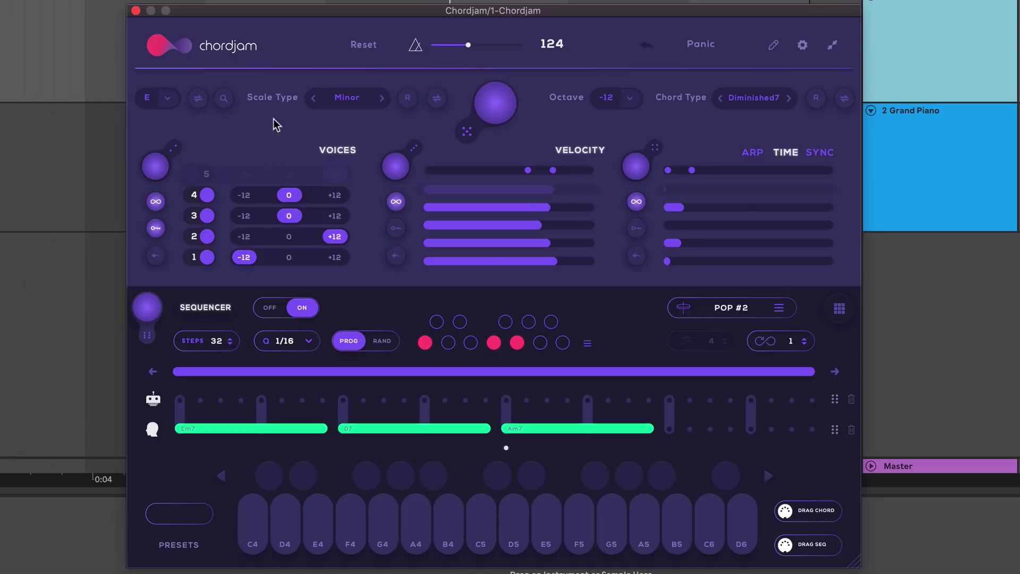
Place Gmaj6 across steps 25 to 32 of the user lane and play back the sequence.
key(space)
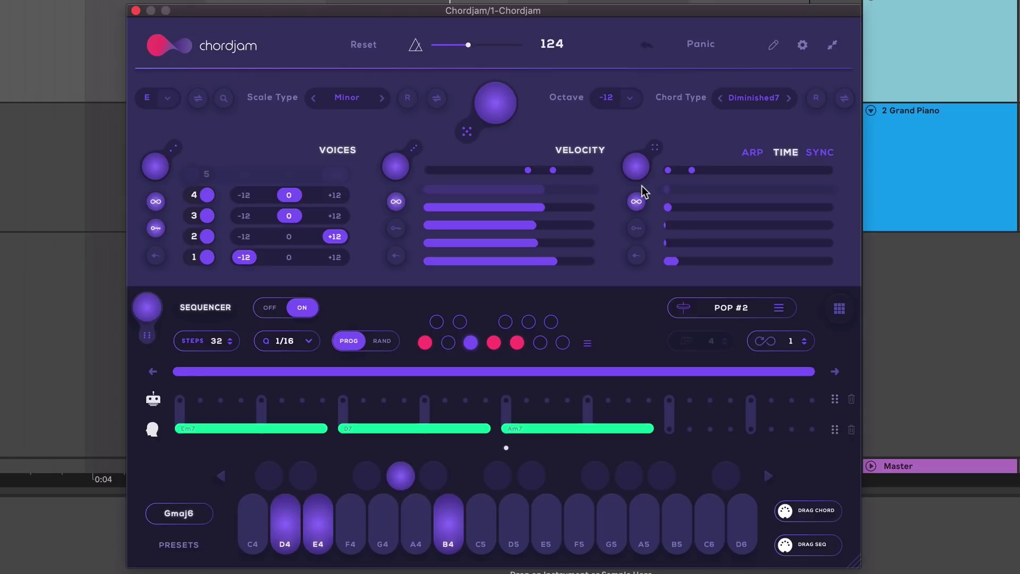
key(space)
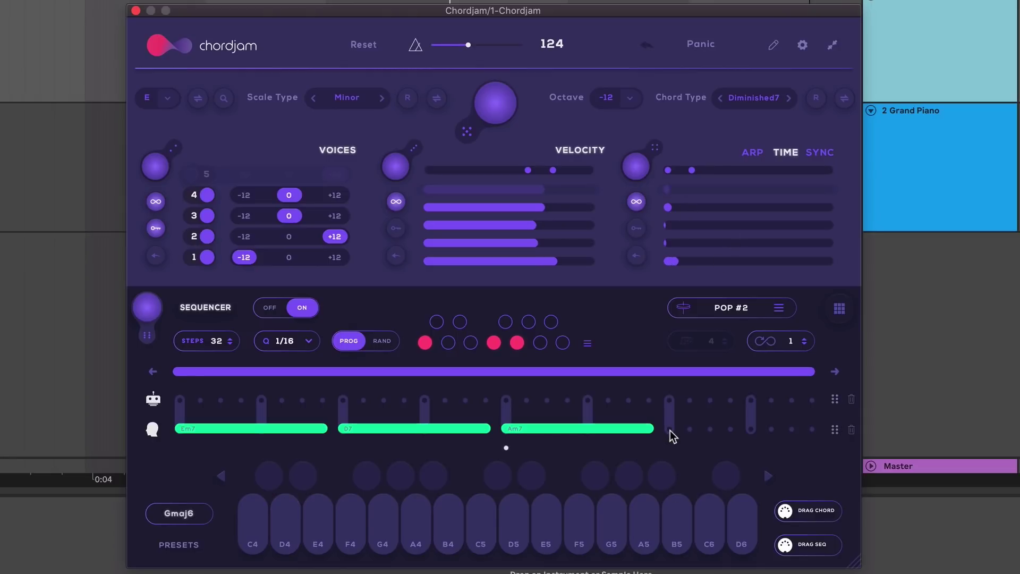
drag(671, 429, 811, 426)
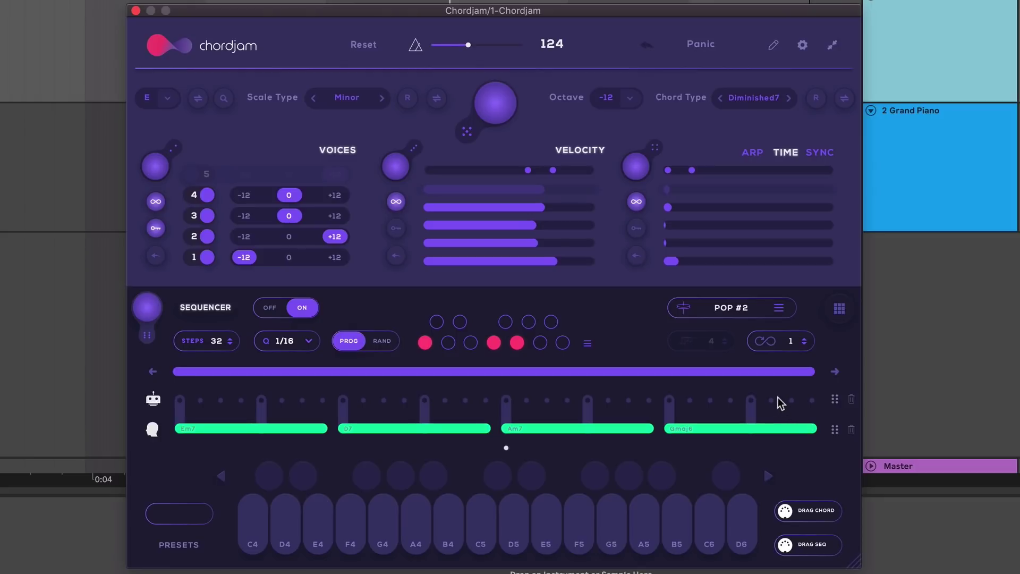
key(space)
key(space)
Shorten Em7 to end on step 7, and make D7 start on step 8 and end on step 16.
drag(329, 428, 307, 427)
drag(374, 432, 358, 426)
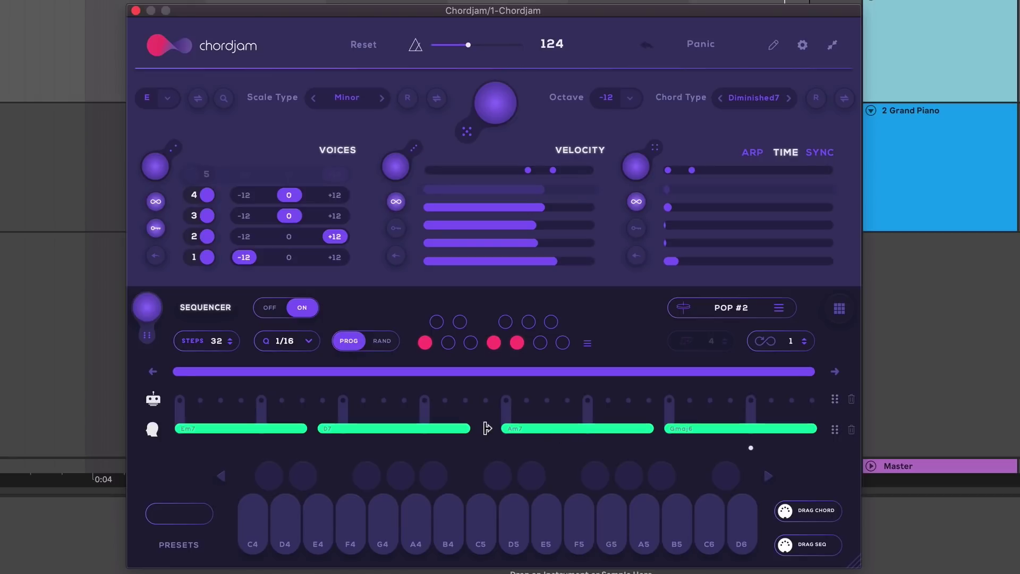
drag(472, 428, 490, 428)
Shorten Am7 to end on step 22, stretch Gmaj6 from step 23 to step 32, and play the sequence.
drag(642, 431, 613, 427)
drag(689, 430, 667, 428)
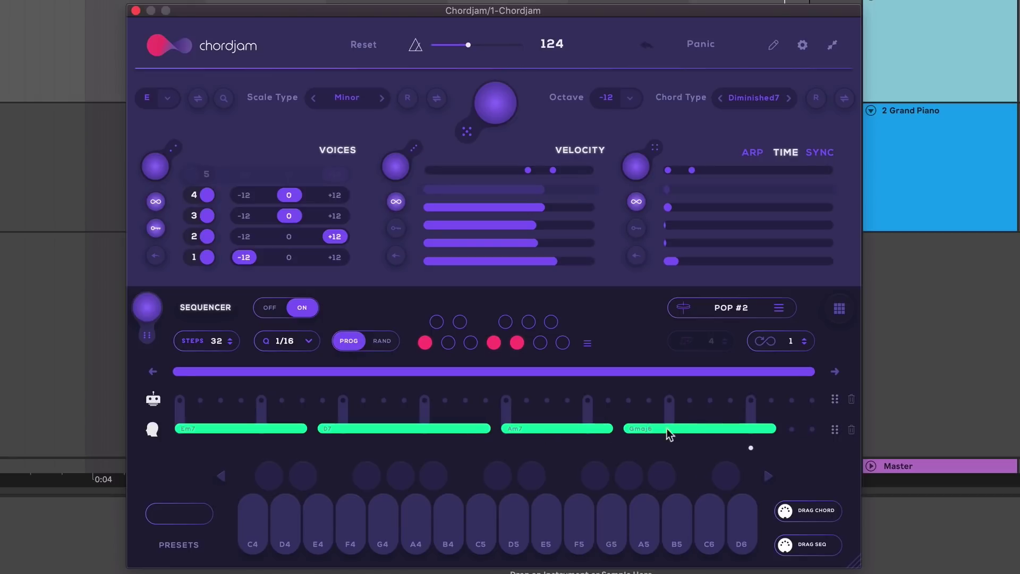
drag(775, 428, 813, 427)
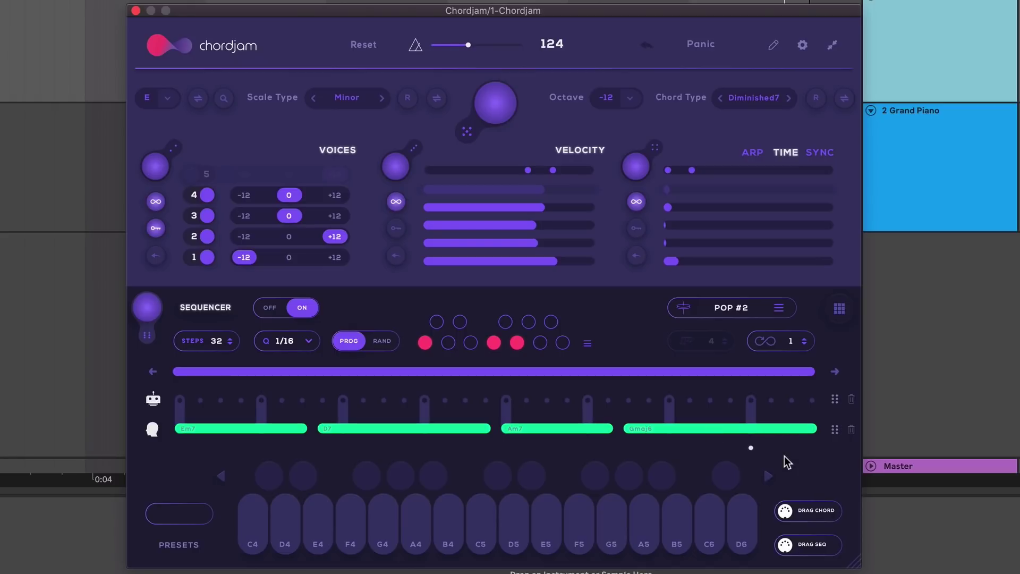
key(space)
Select the D7 chord in the sequencer and set the transposition of its voices 1 and 2 to 0.
click(386, 432)
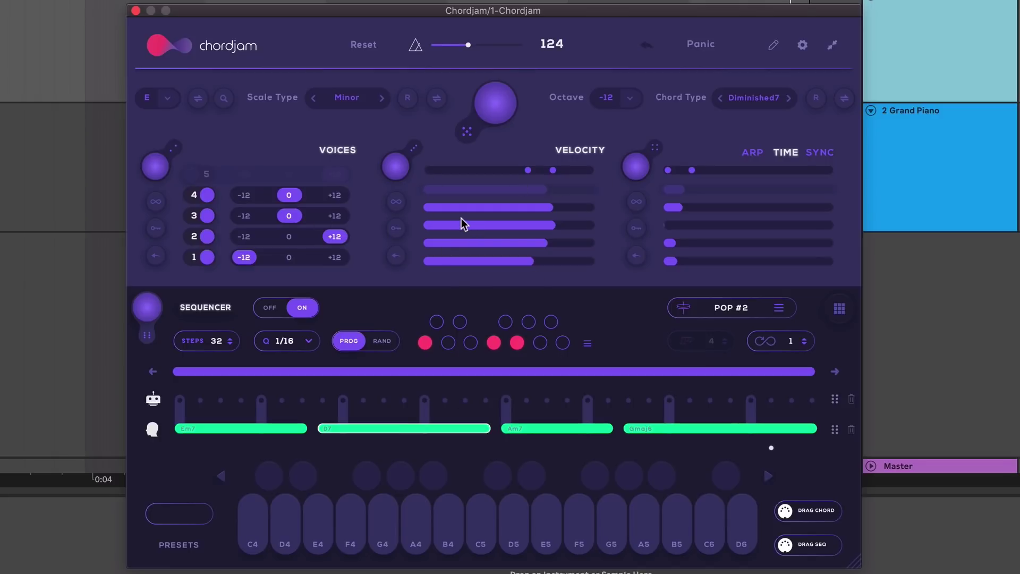
click(289, 236)
click(289, 257)
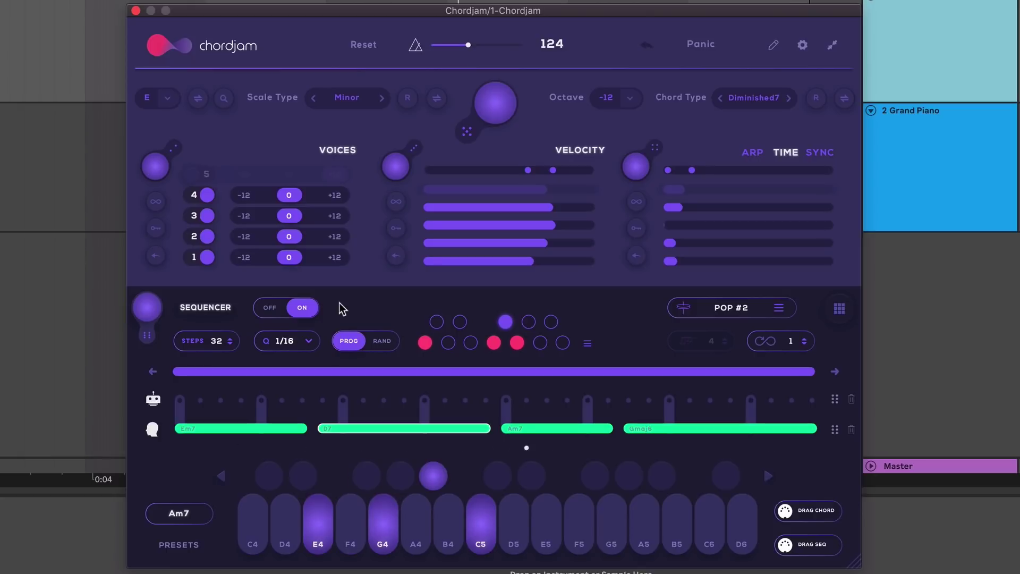
Transpose voice 2 of the selected D7 chord to -12 and its voice 1 to +12.
click(250, 236)
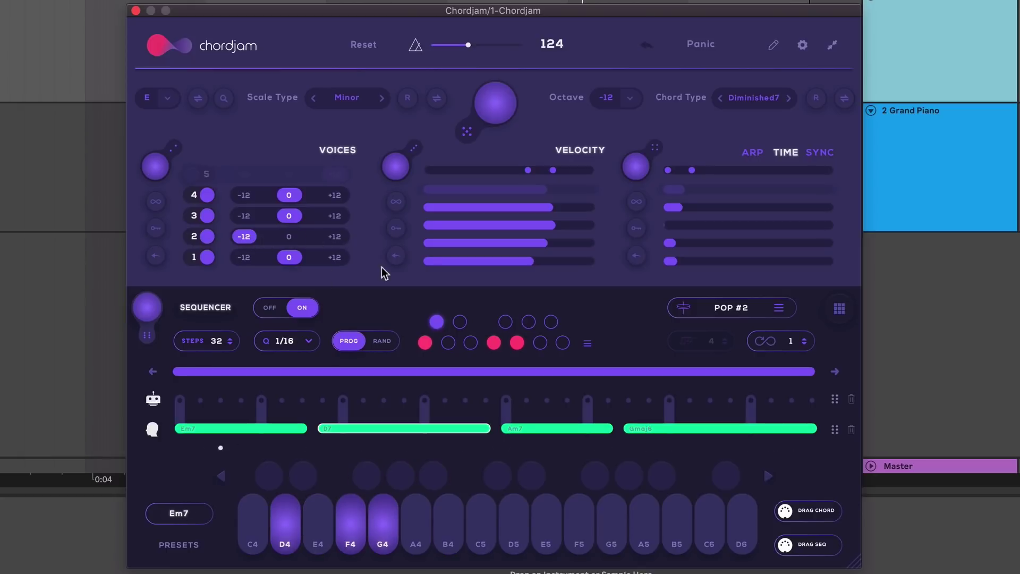
click(335, 257)
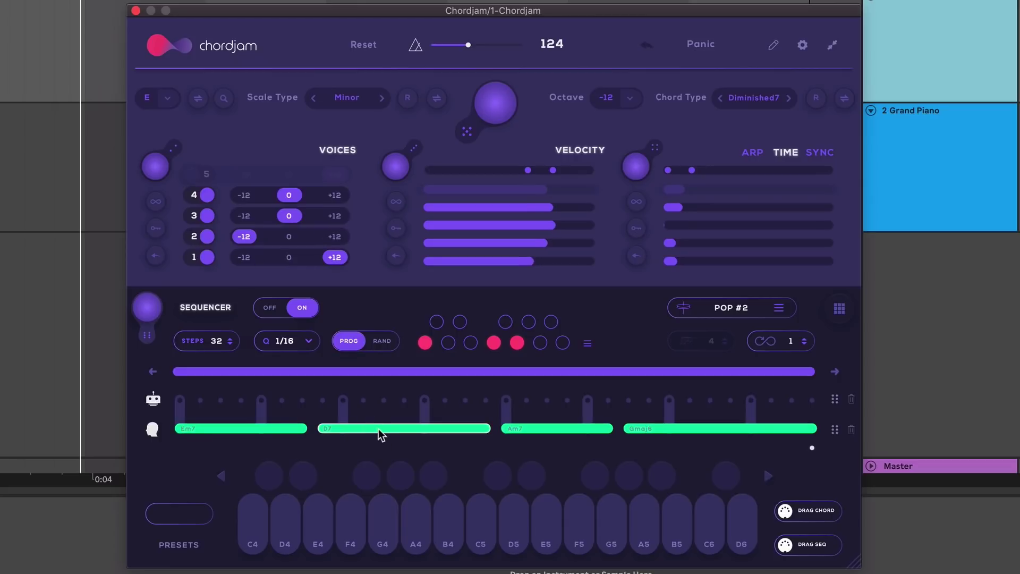
Set D7's arpeggiator rate to 1/4 and move the chord's start to step 11 of the user lane.
click(752, 153)
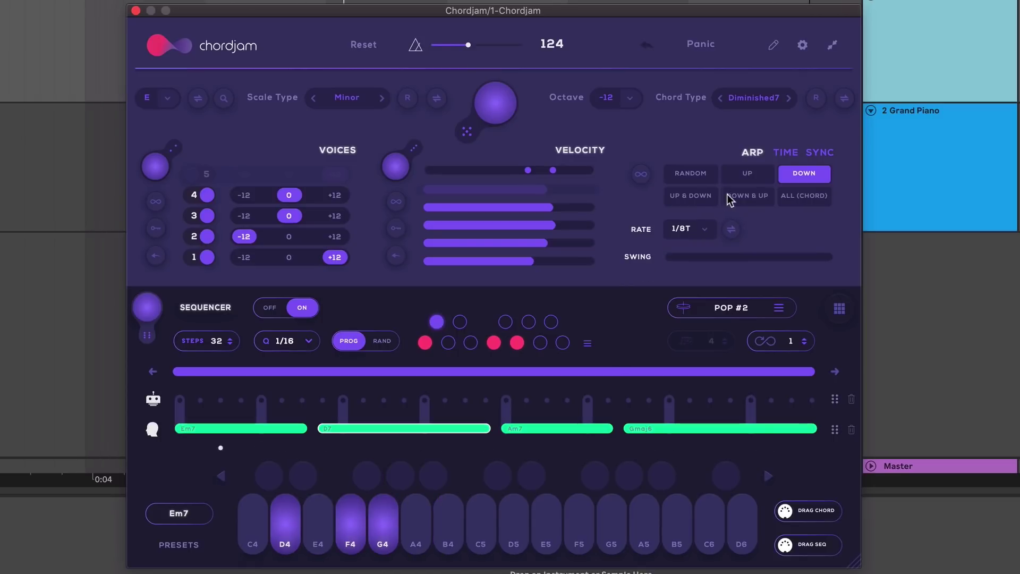
scroll(698, 234, up, 2)
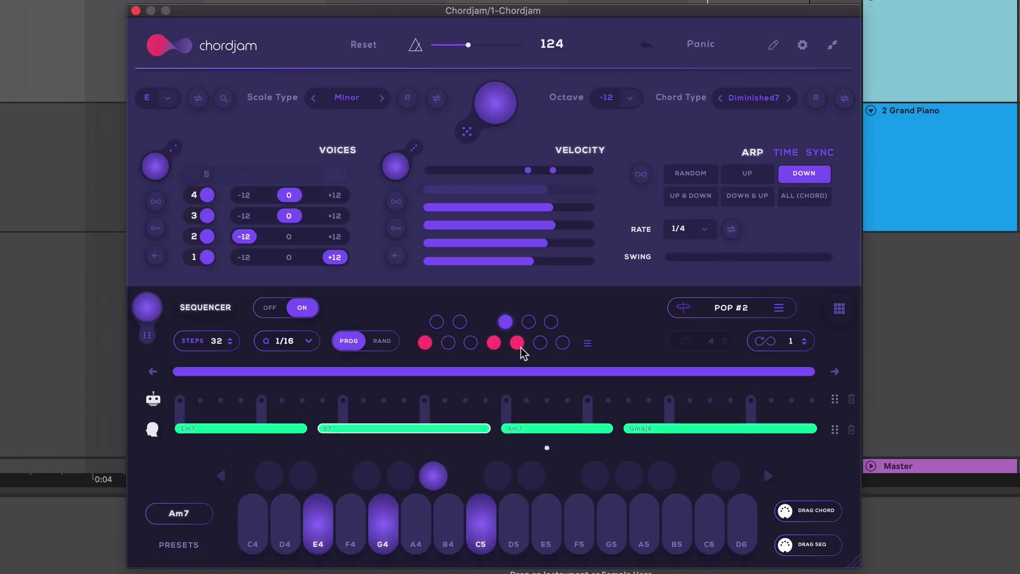
key(space)
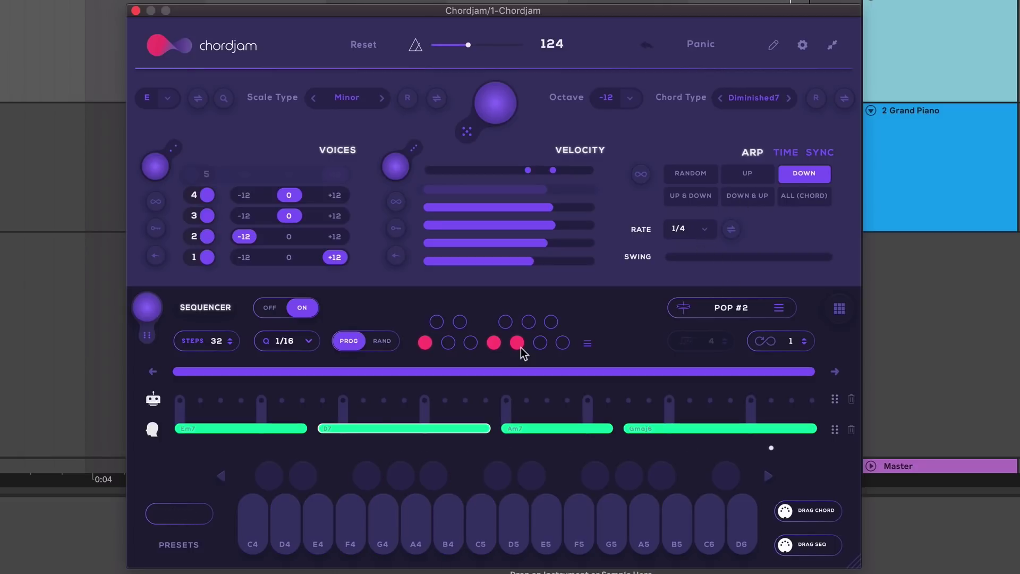
drag(318, 427, 379, 428)
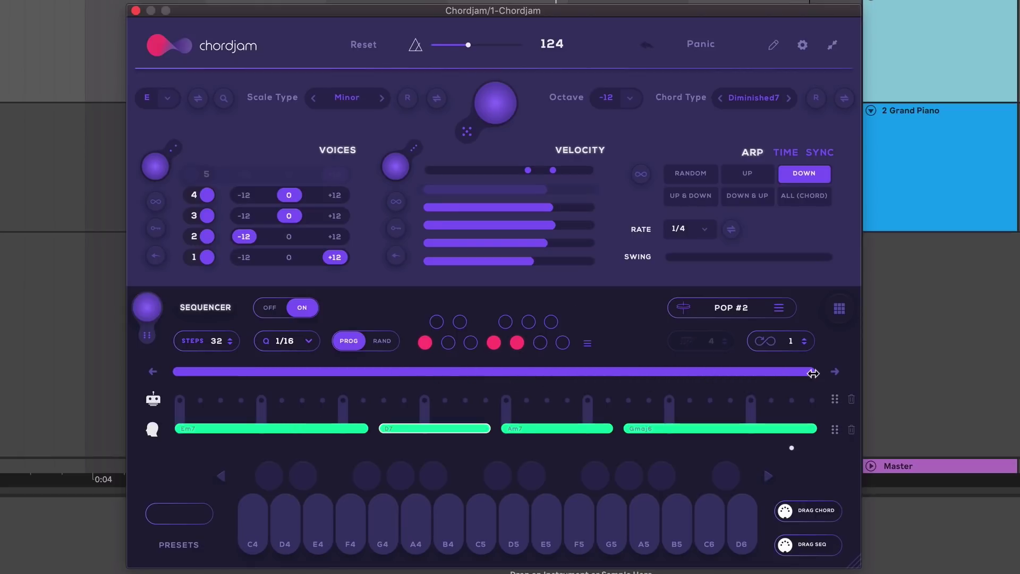
Loop steps 1 to 16, move the loop range to steps 17 to 32, and extend it back over all 32 steps.
drag(812, 370, 492, 371)
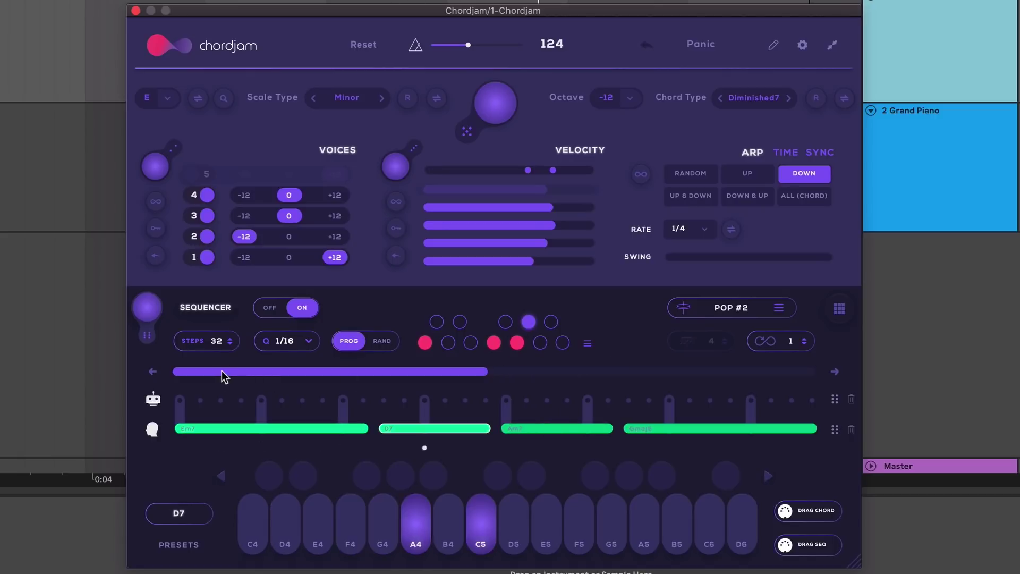
drag(222, 371, 550, 380)
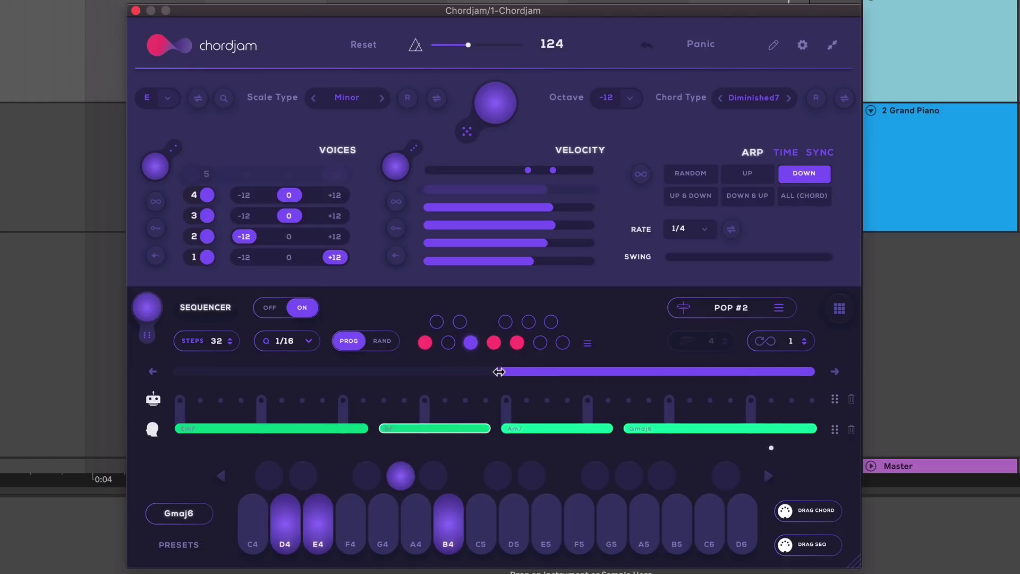
drag(500, 372, 173, 363)
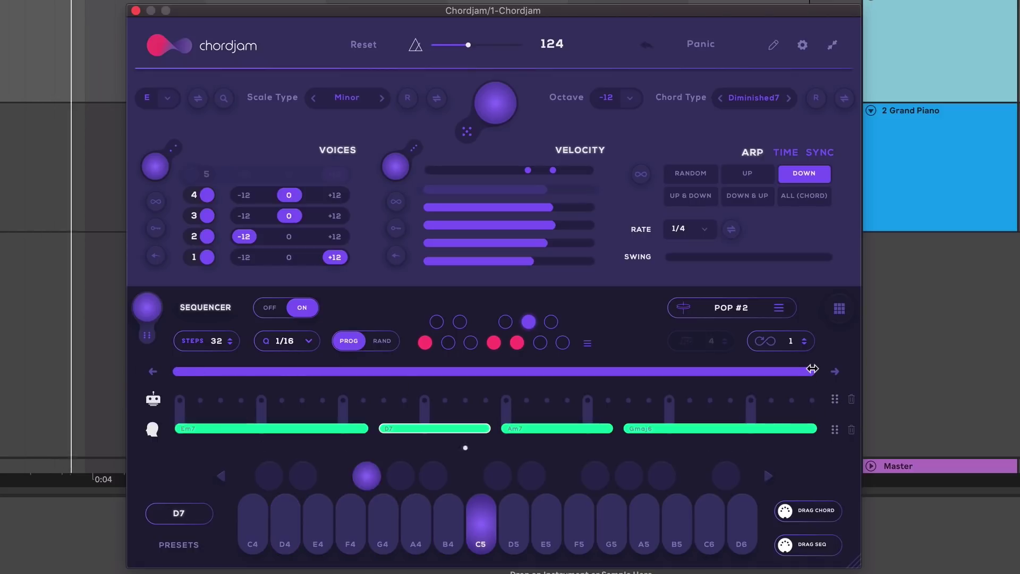
mouse_move(814, 371)
mouse_down()
mouse_move(610, 366)
mouse_move(814, 370)
mouse_up()
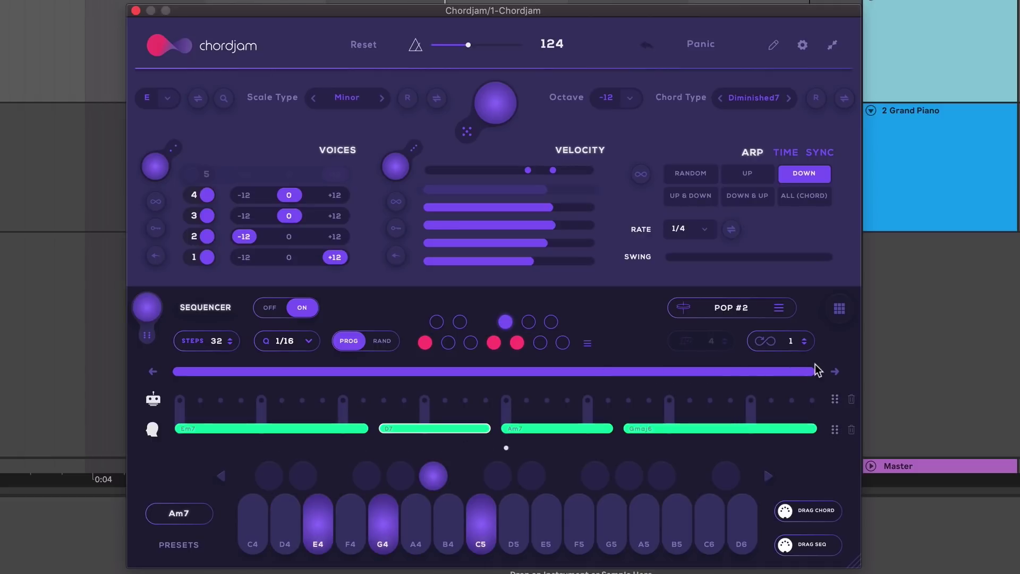
key(space)
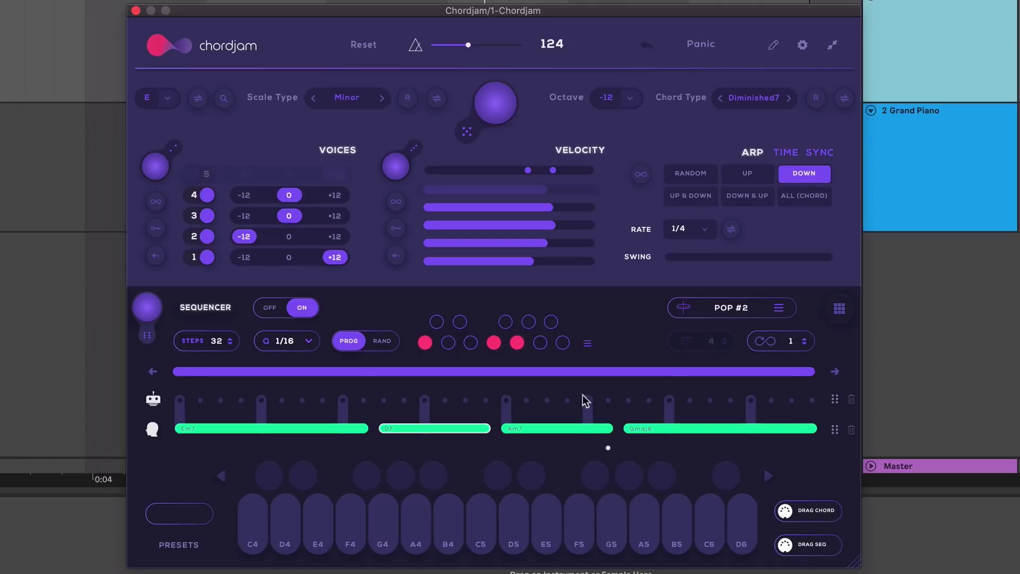
Shift the whole chord sequence 16 steps forward so that Em7 starts on step 17.
click(834, 372)
click(834, 372)
click(834, 371)
click(834, 372)
click(834, 372)
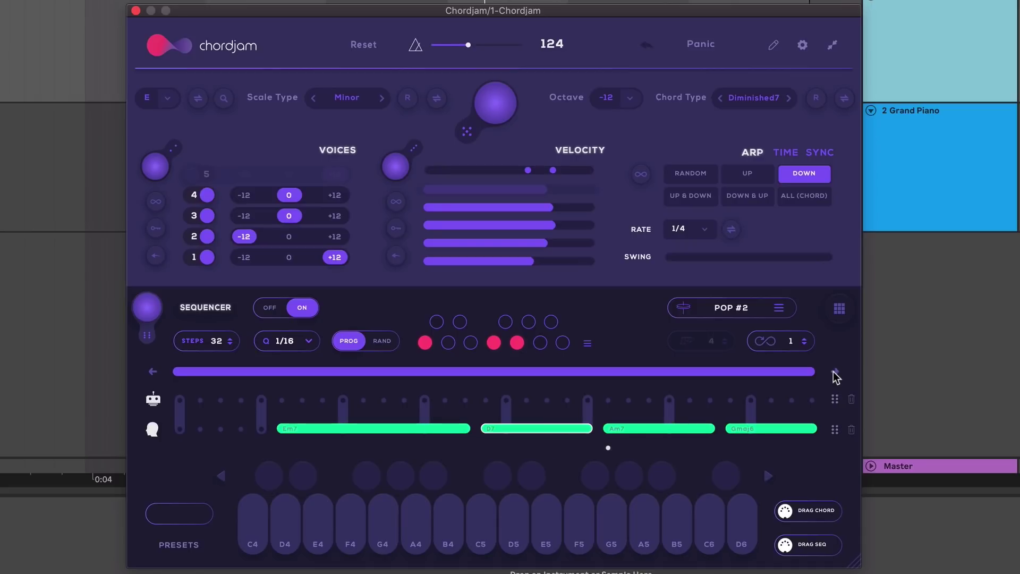
click(834, 372)
click(834, 371)
click(834, 372)
click(834, 372)
click(834, 372)
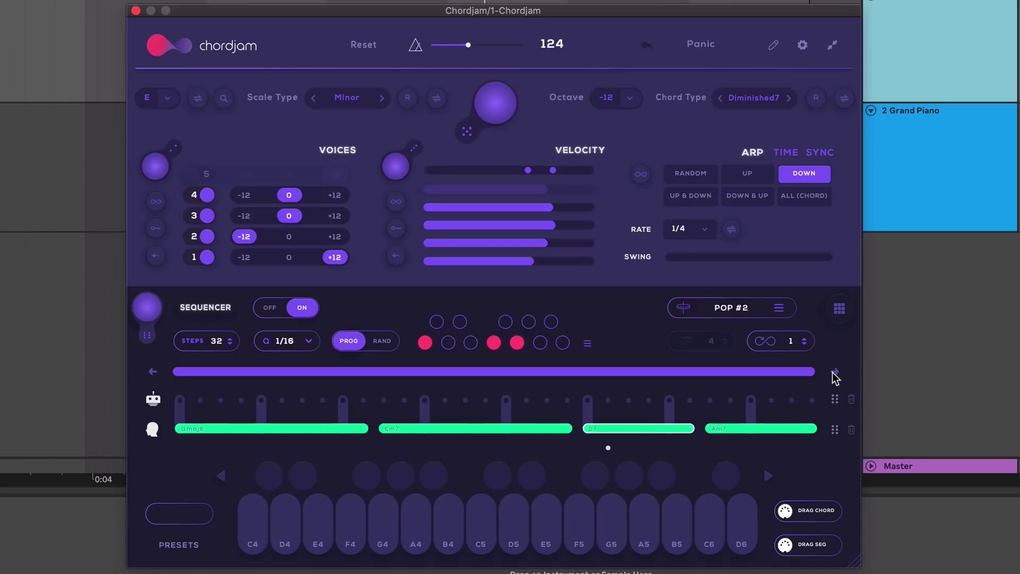
click(834, 372)
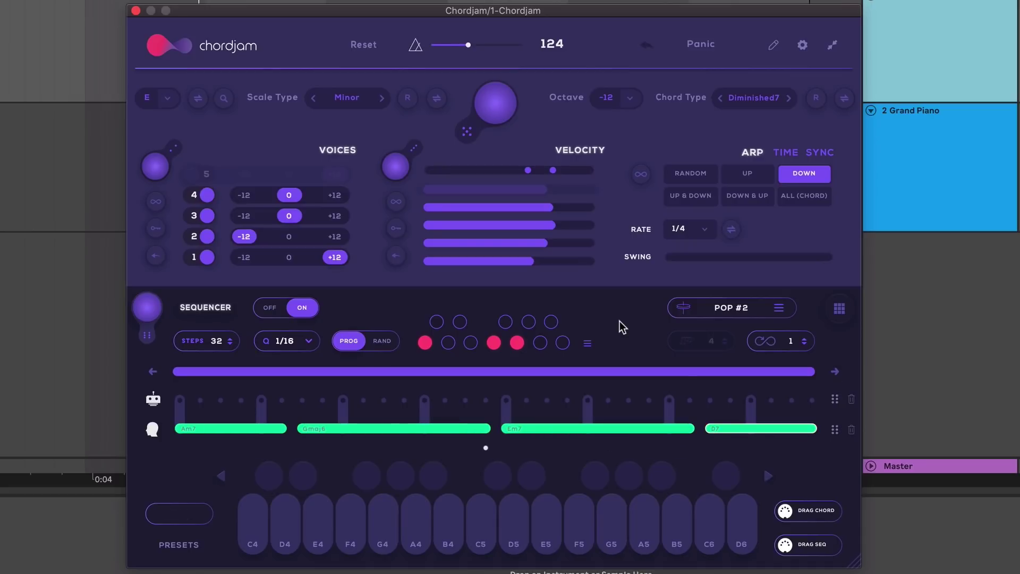
Delete D7 and clear the rest of the user lane, restore the chords, and clear the lane again.
right_click(725, 428)
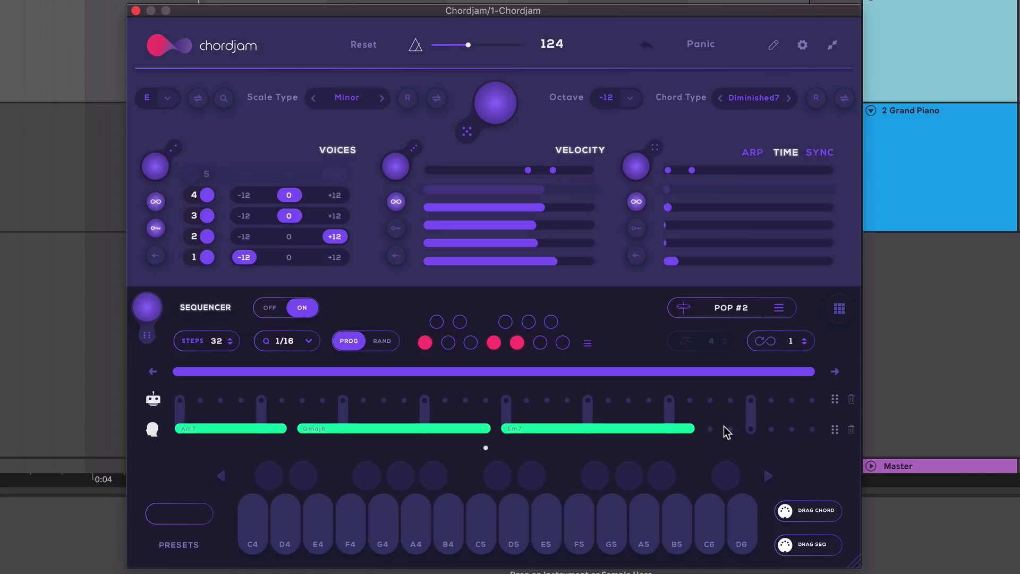
click(851, 432)
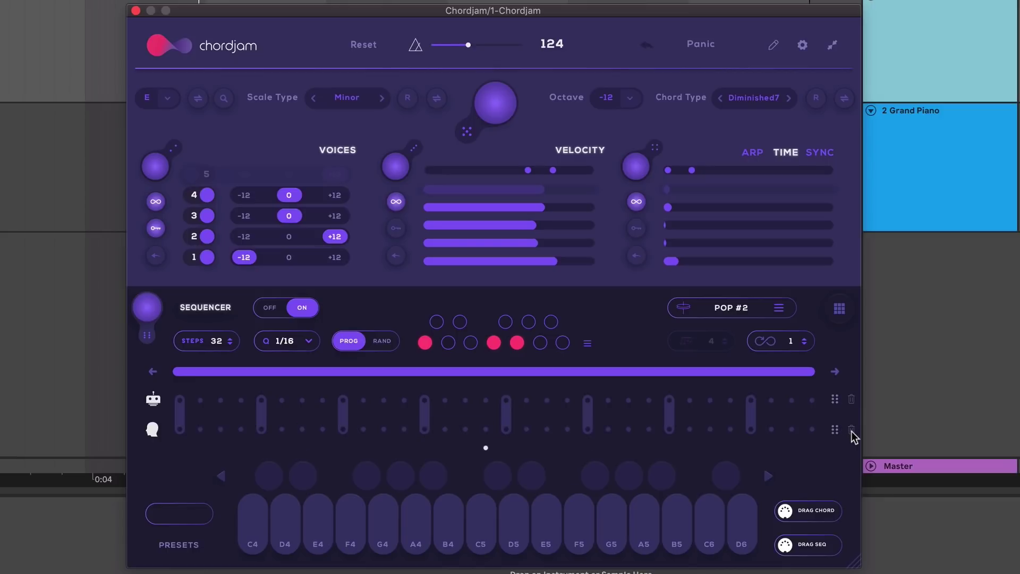
click(647, 46)
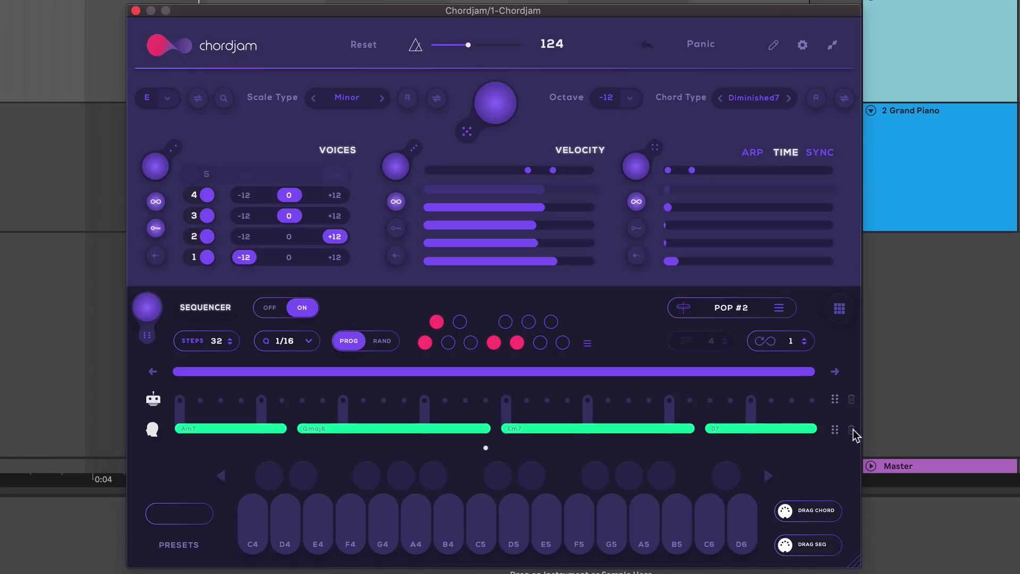
click(851, 430)
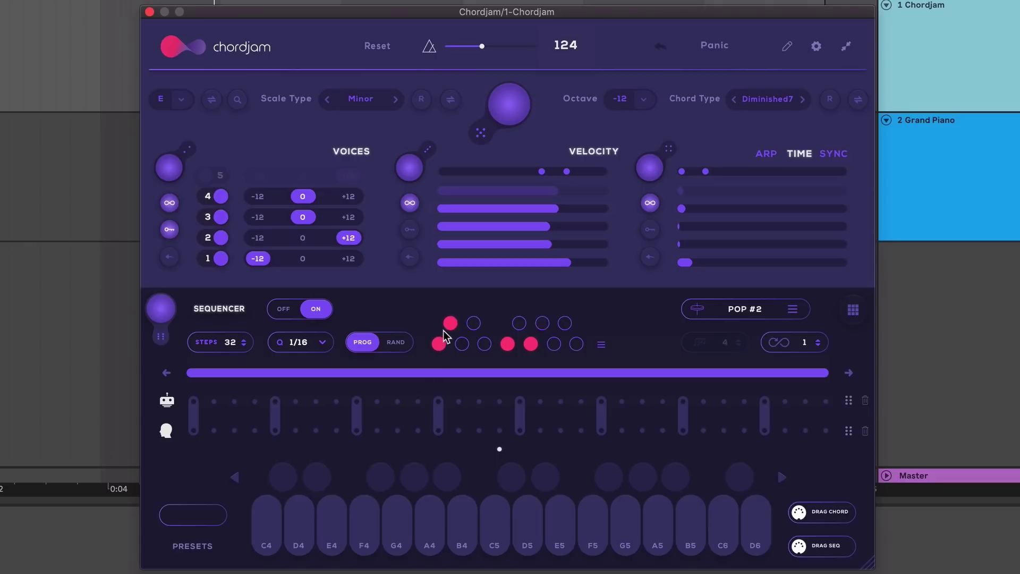
Change the active notes on the sequencer's small keyboard to C#, F#, G and G#.
click(532, 345)
click(506, 345)
click(450, 323)
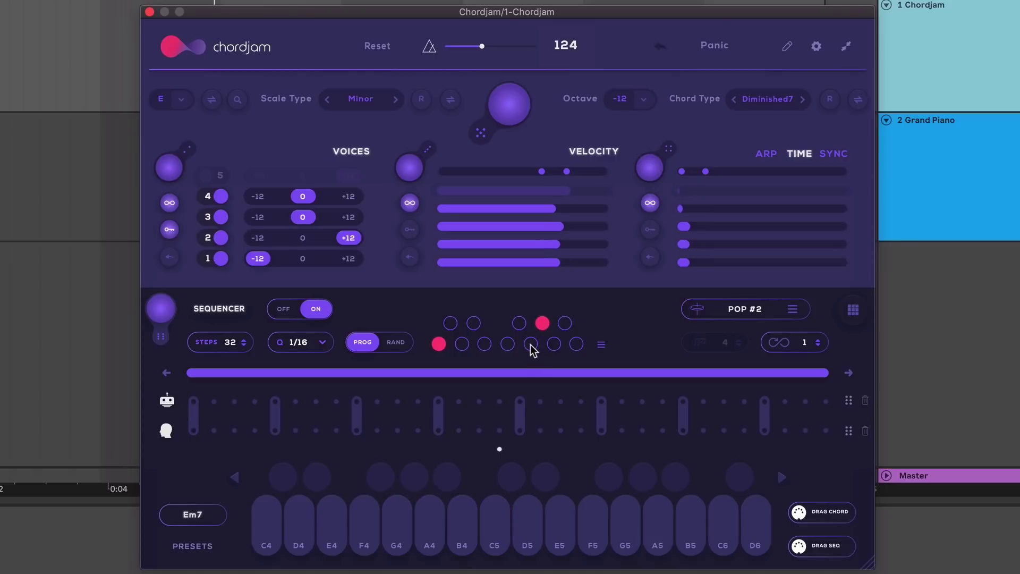
click(530, 344)
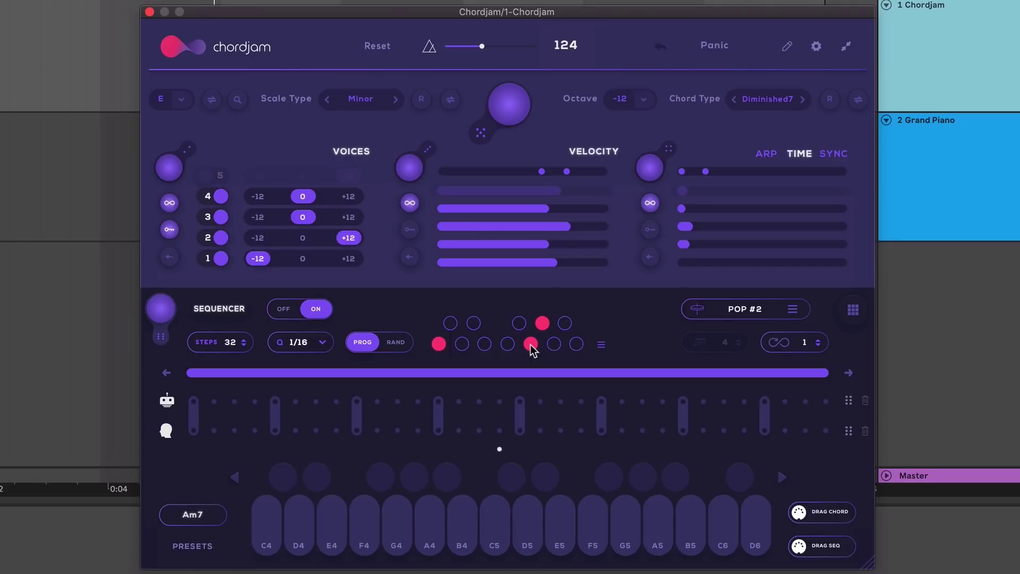
click(520, 325)
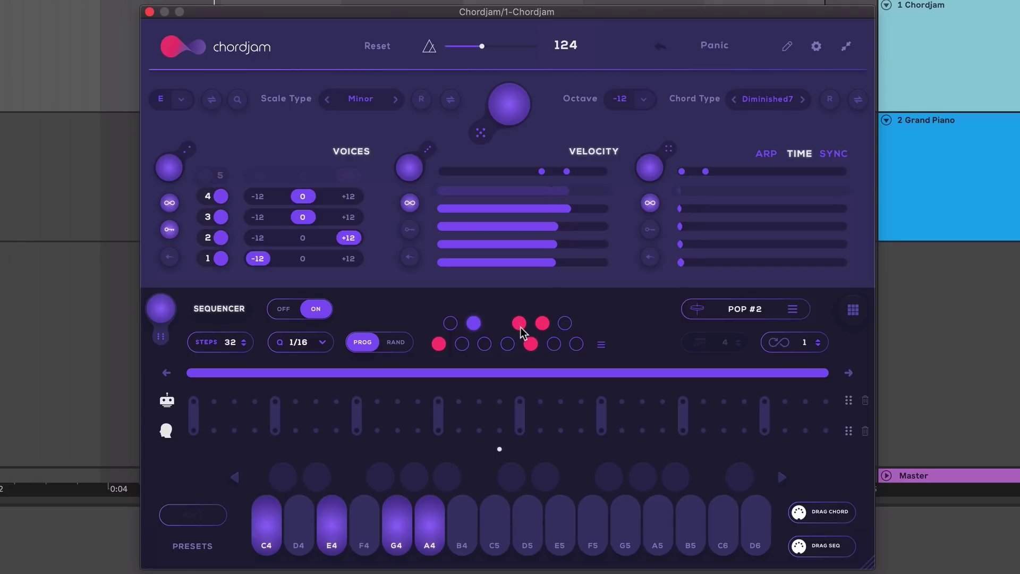
click(450, 324)
click(443, 343)
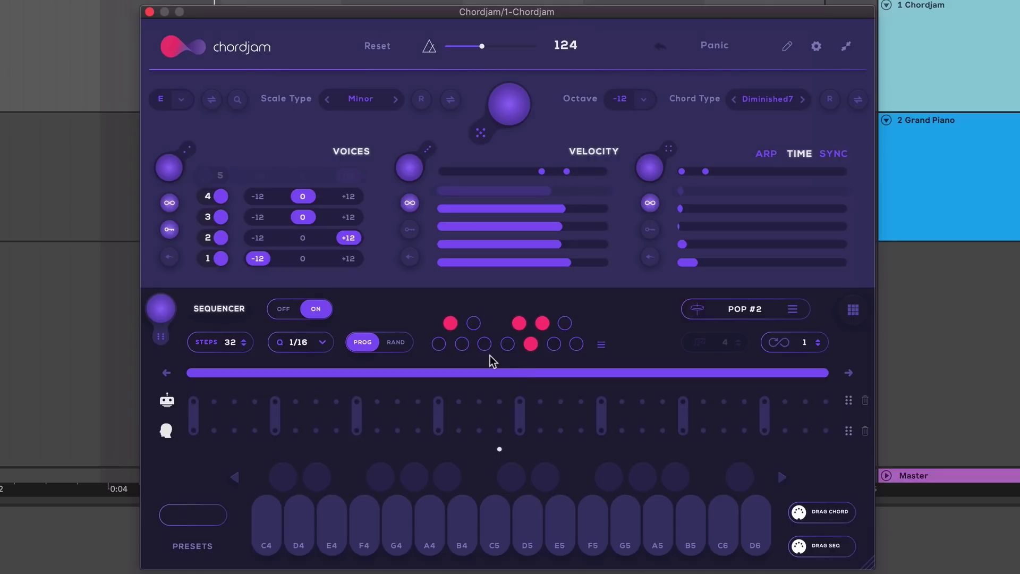
Load the EDM #1 rhythm preset into the sequencer and return to the step lanes.
click(745, 310)
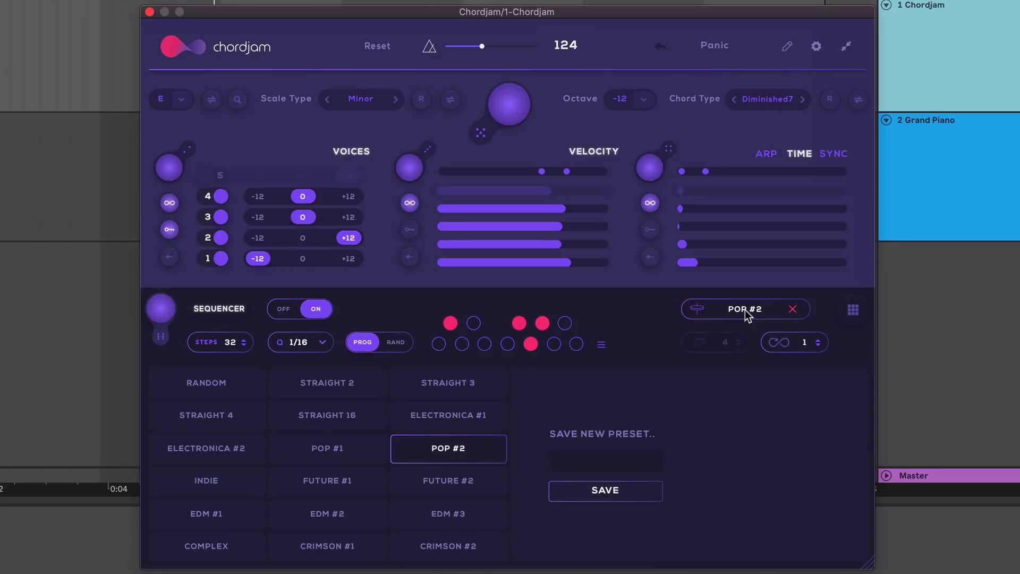
click(219, 520)
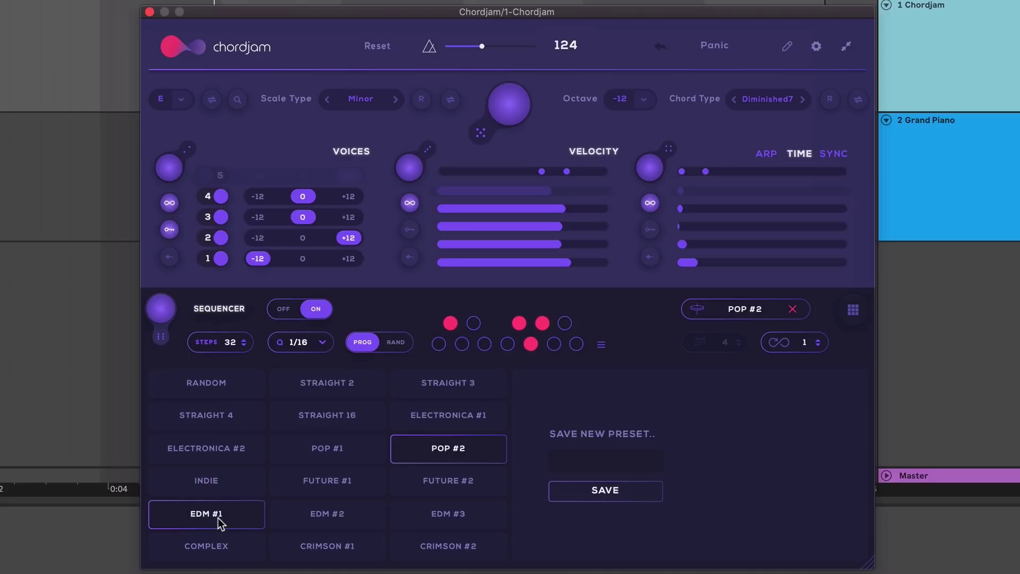
click(751, 312)
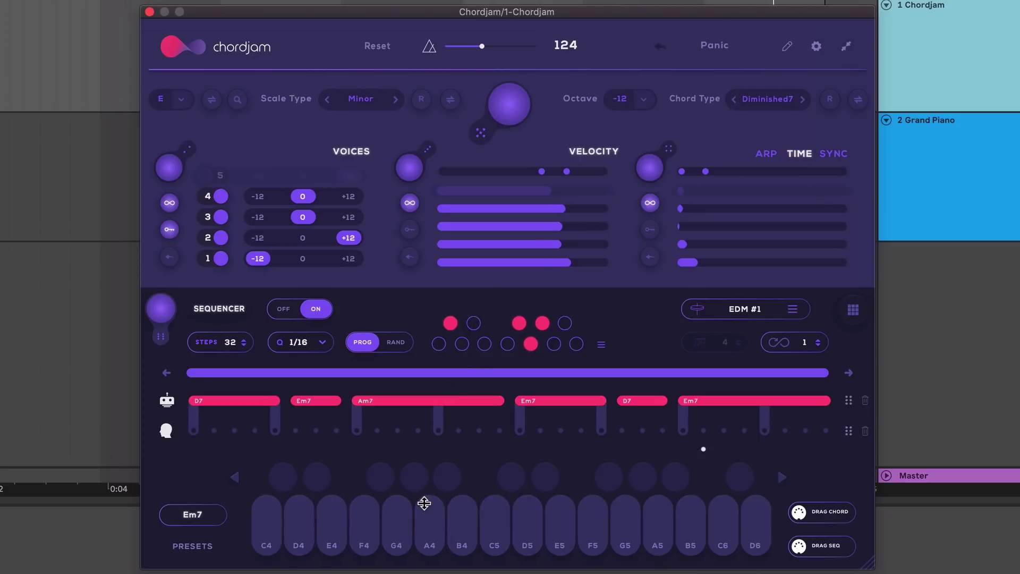
Activate E and A and deactivate G# on the sequencer's small keyboard, switching F# off and back on.
click(484, 344)
click(520, 321)
click(554, 343)
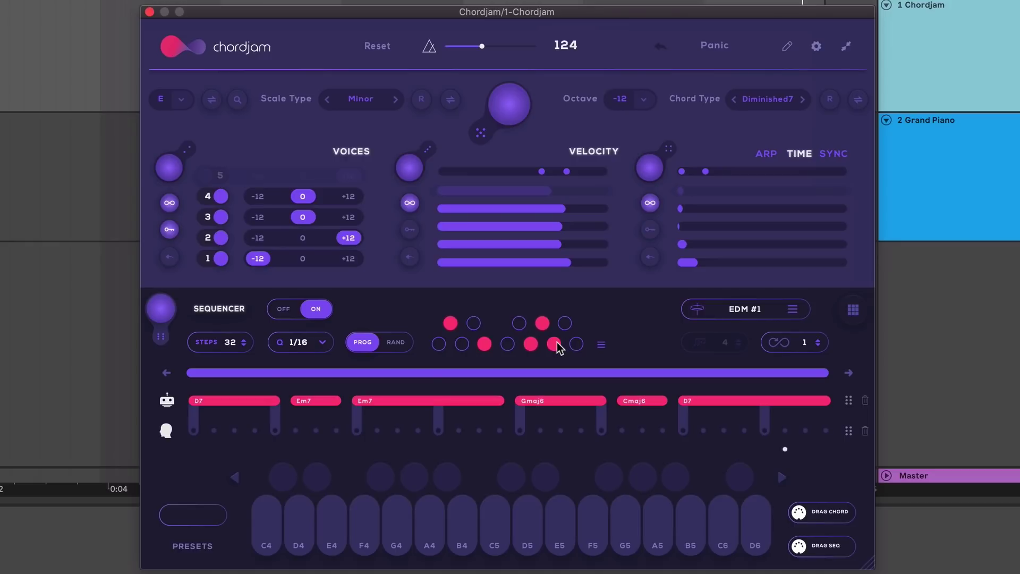
click(542, 323)
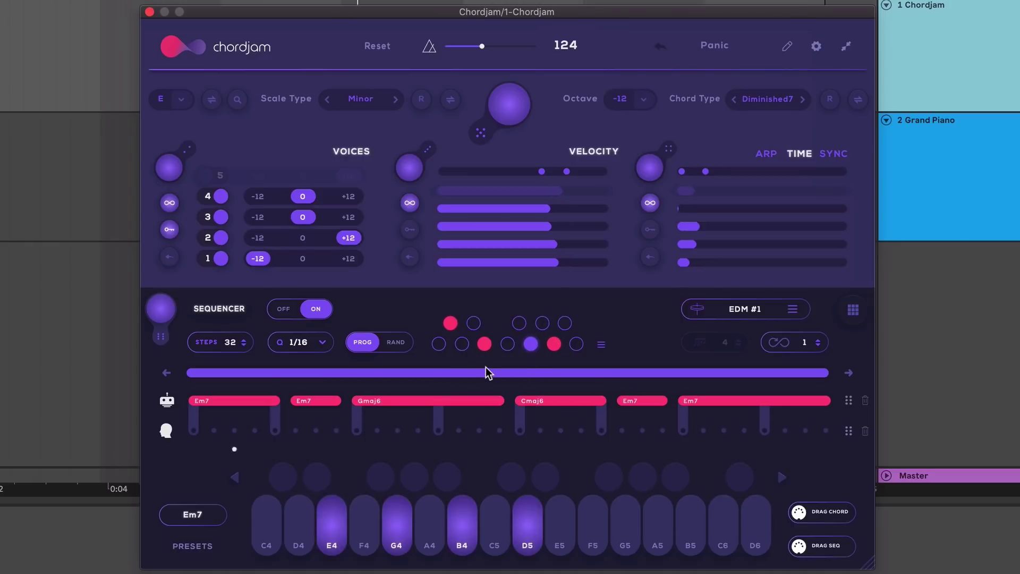
click(519, 323)
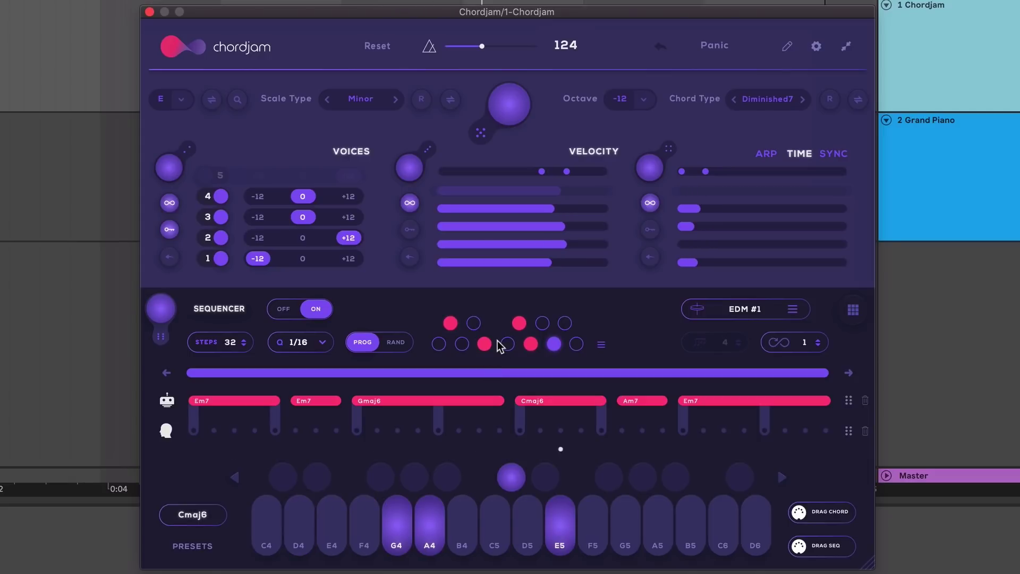
Deactivate E and C# and activate D and F on the sequencer's small keyboard while the pattern plays.
click(484, 344)
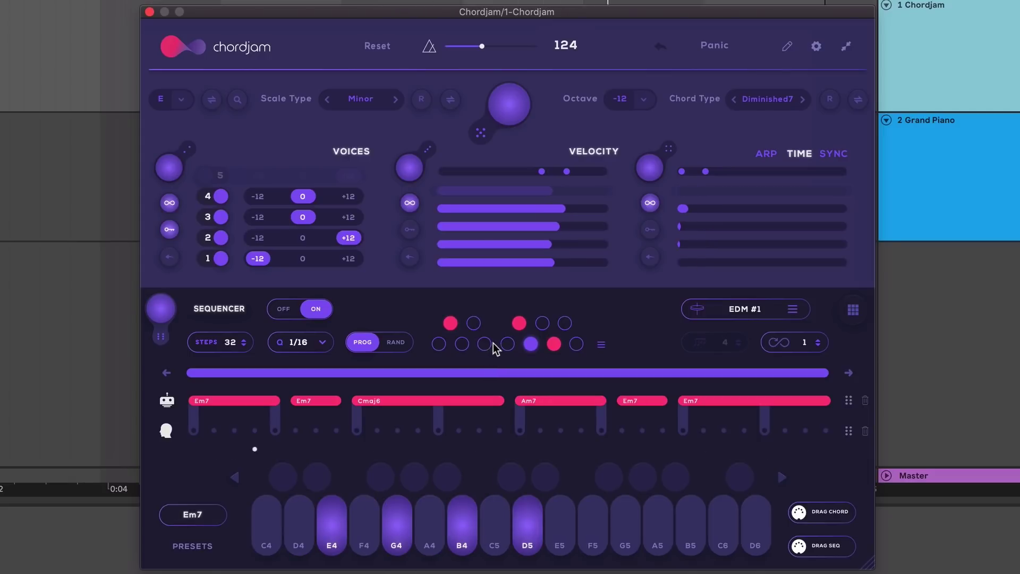
click(450, 323)
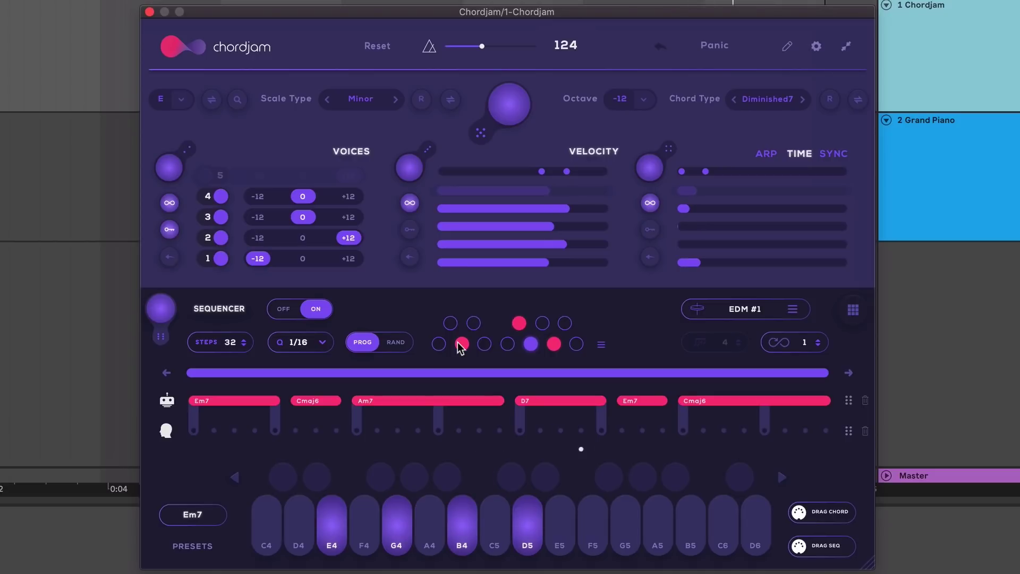
click(461, 343)
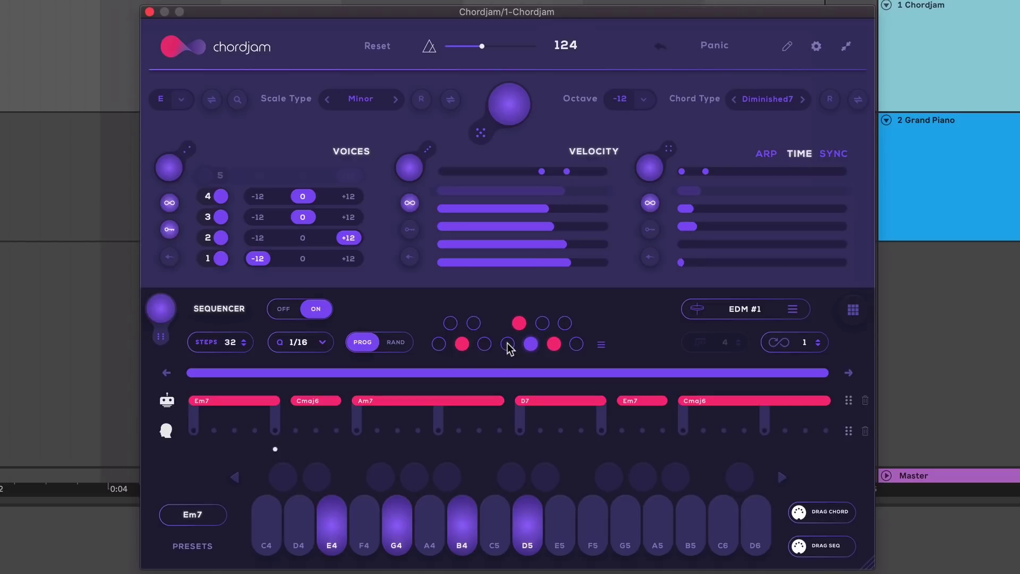
click(507, 345)
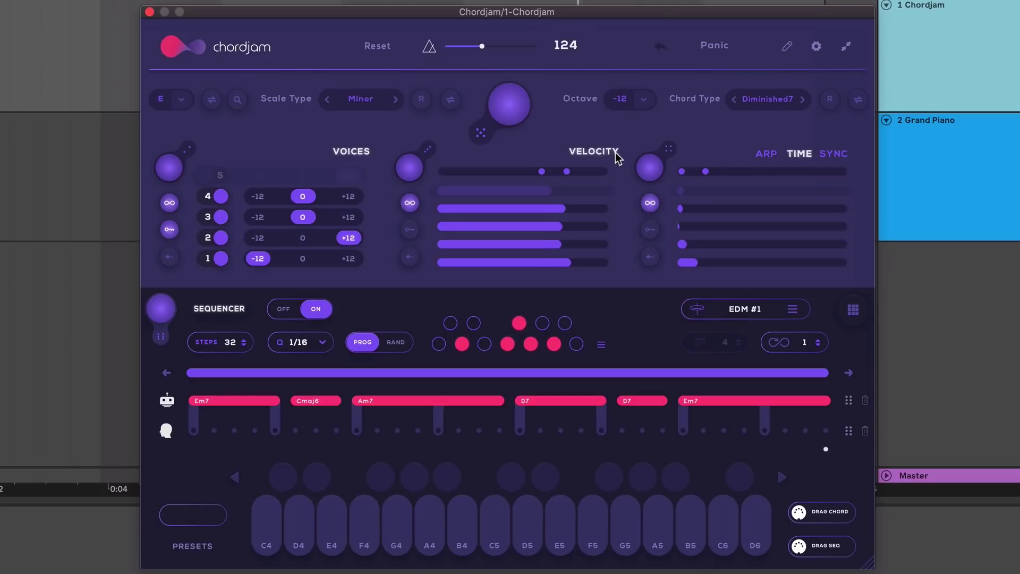
Load the POP #1 rhythm preset into the sequencer and play the generated pattern.
click(750, 311)
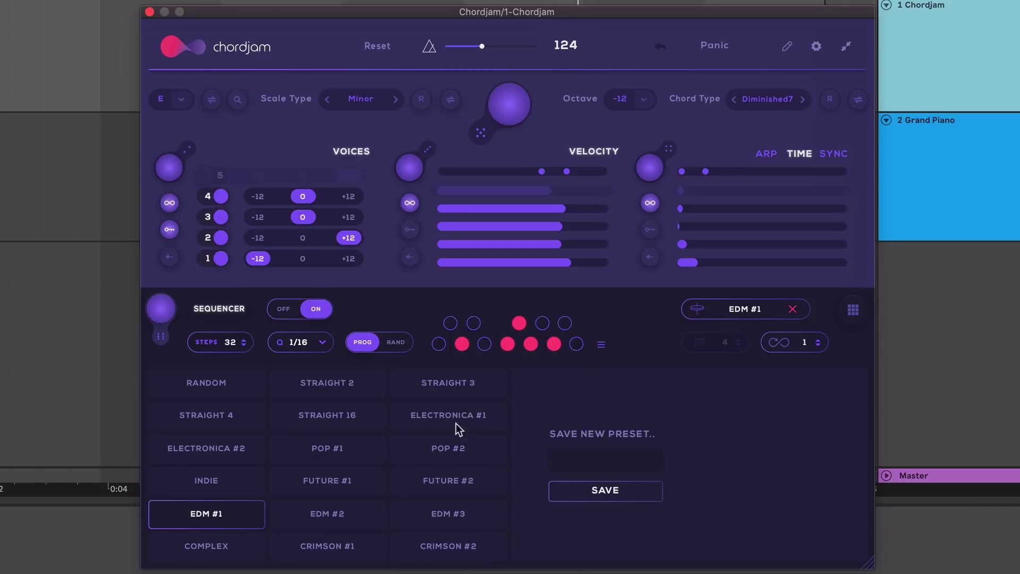
click(342, 449)
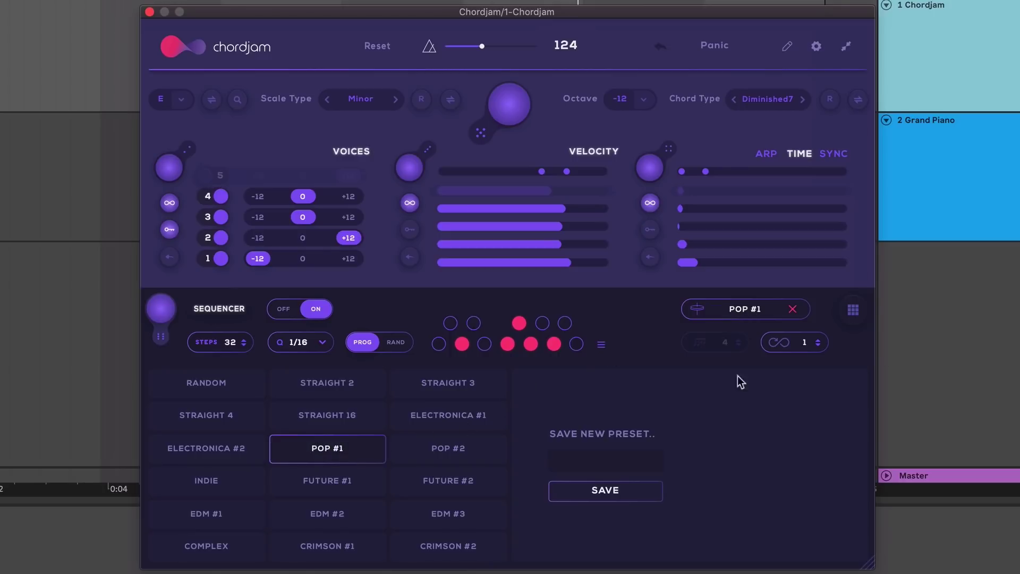
click(755, 314)
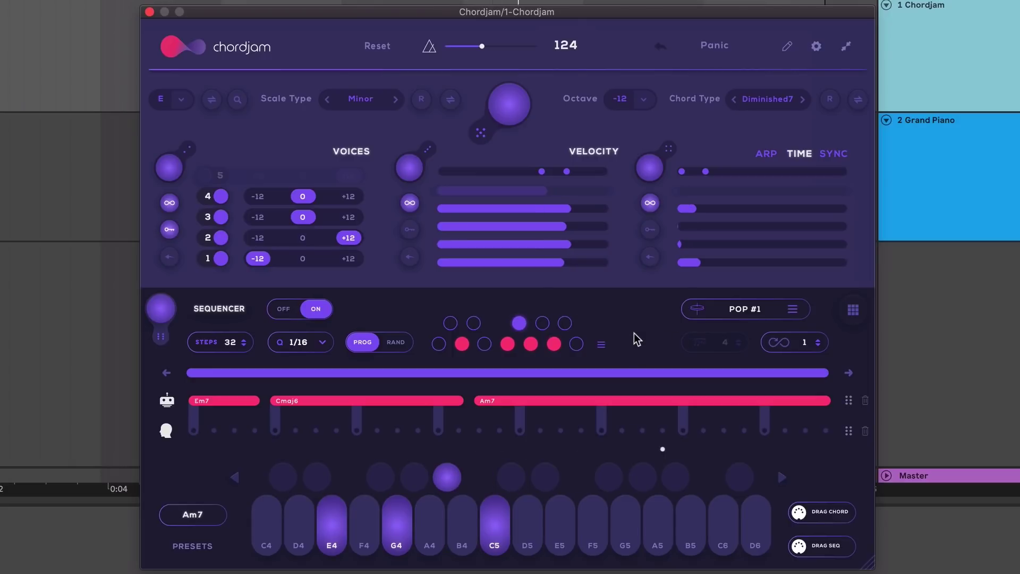
Generate a new chord sequence with the POP #1 rhythm and play it back.
click(161, 311)
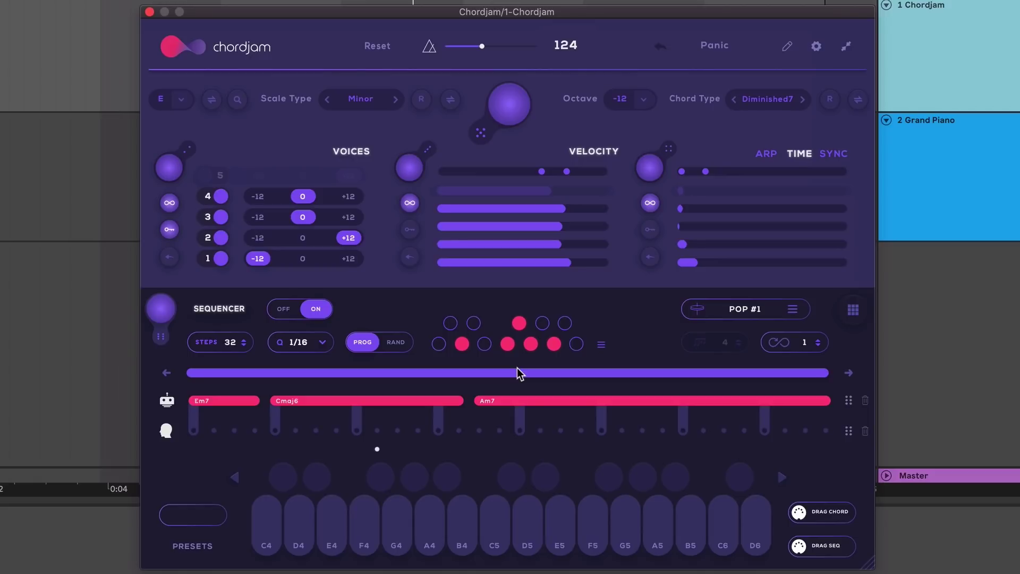
key(space)
click(171, 229)
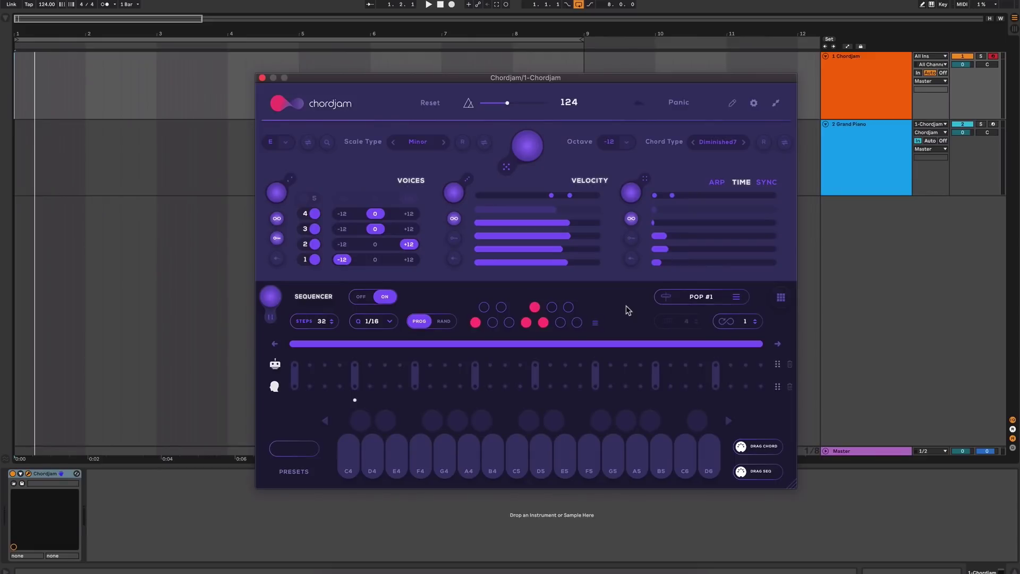
Activate D# and E and deactivate C and F# on the sequencer's small keyboard, keeping F and G active.
click(501, 307)
click(476, 322)
click(509, 322)
click(535, 307)
click(543, 322)
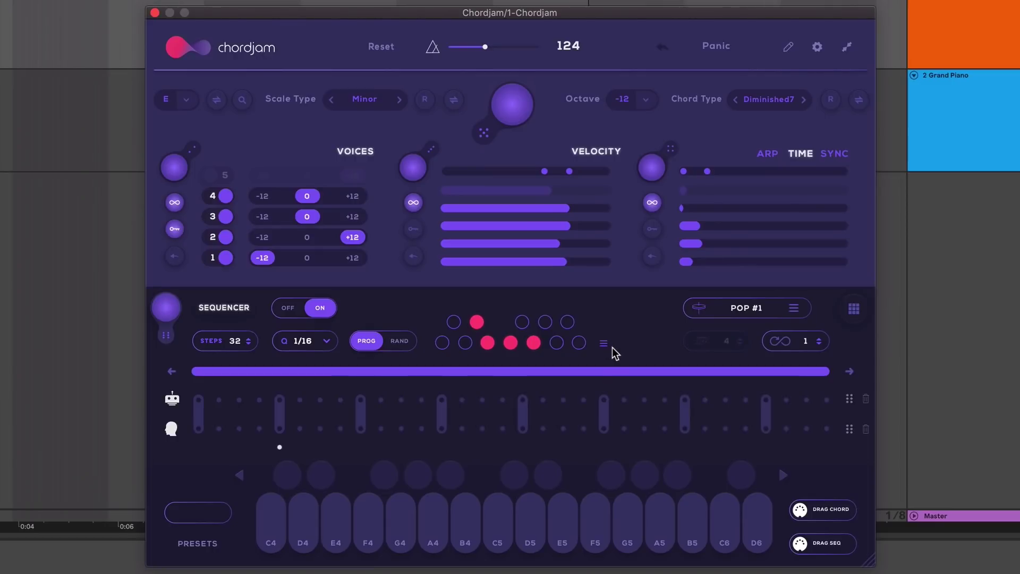
Try the I VI VII and I II V VI factory key presets, settle on I II IV VI, and generate a sequence.
click(604, 344)
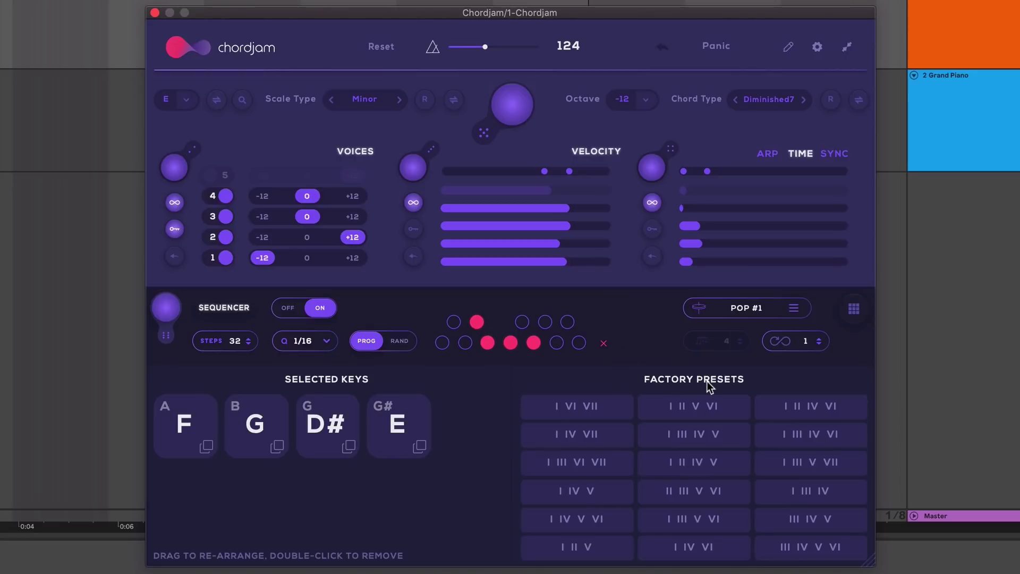
click(578, 405)
click(694, 408)
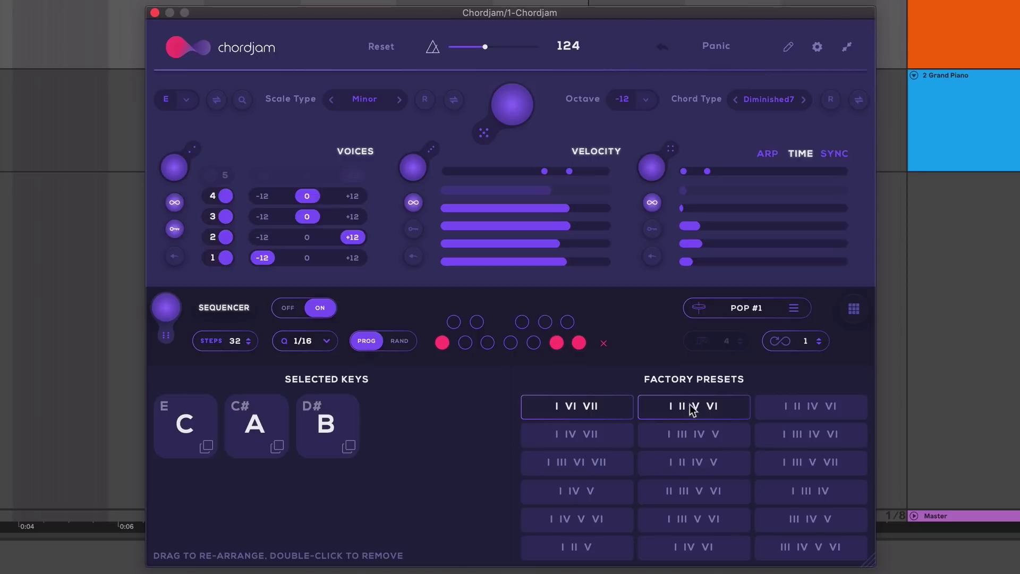
click(807, 408)
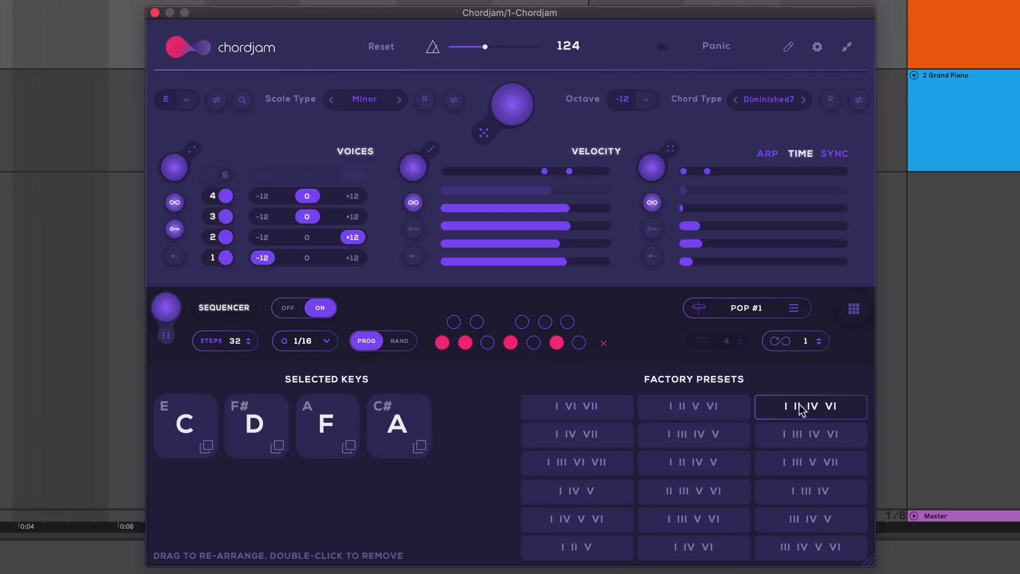
click(604, 345)
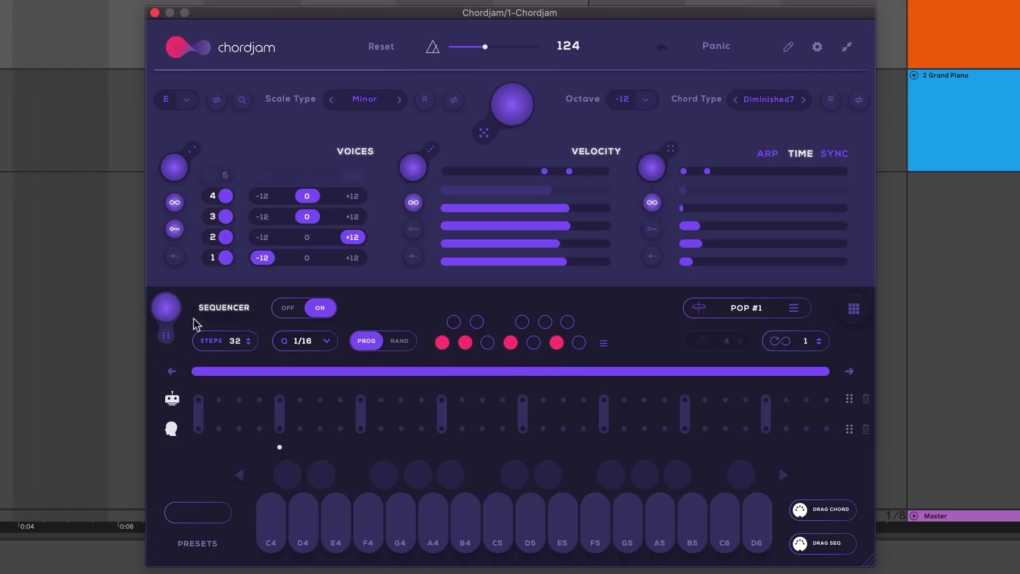
click(166, 307)
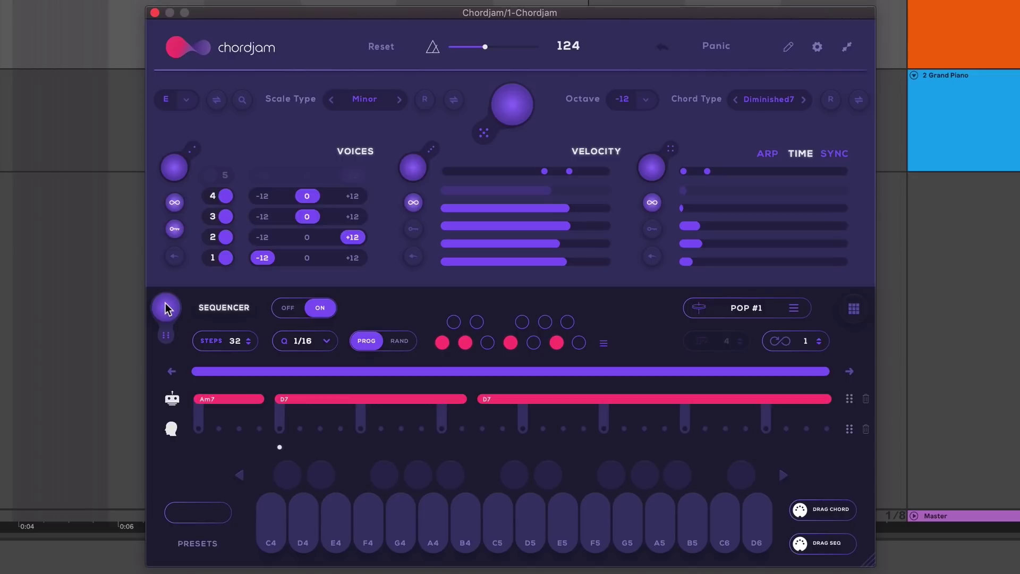
Load the POP #2 rhythm preset and play the sequence from the step lanes.
click(793, 307)
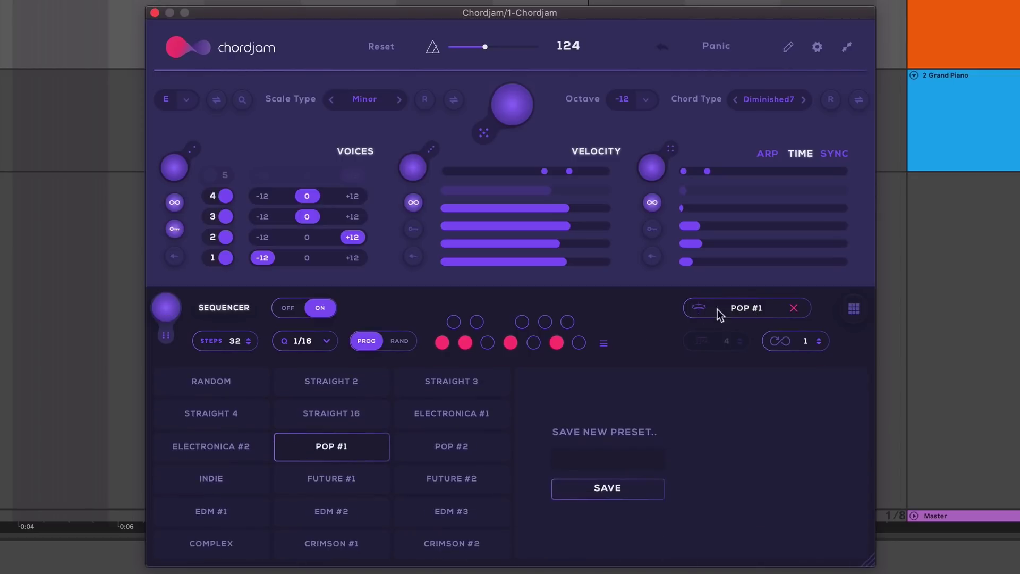
click(459, 436)
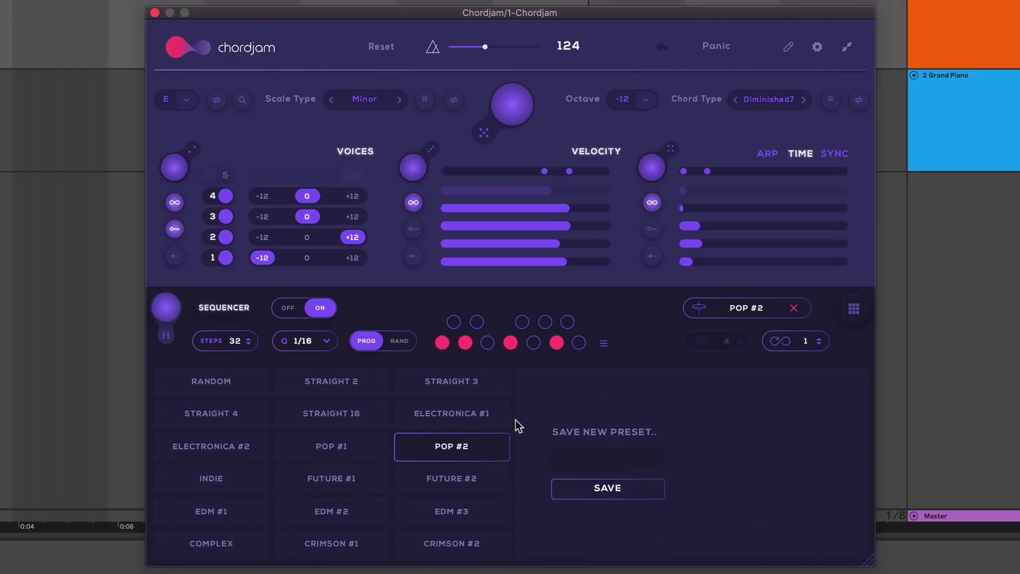
click(792, 309)
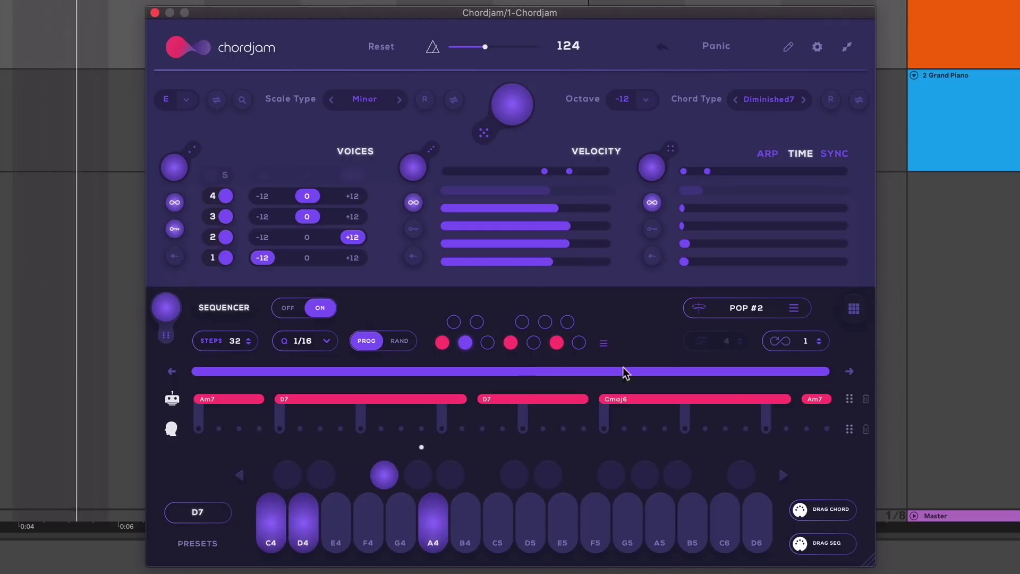
Delete the short final Am7 chord and extend the Cmaj6 block to the end of the sequence.
click(823, 399)
key(Delete)
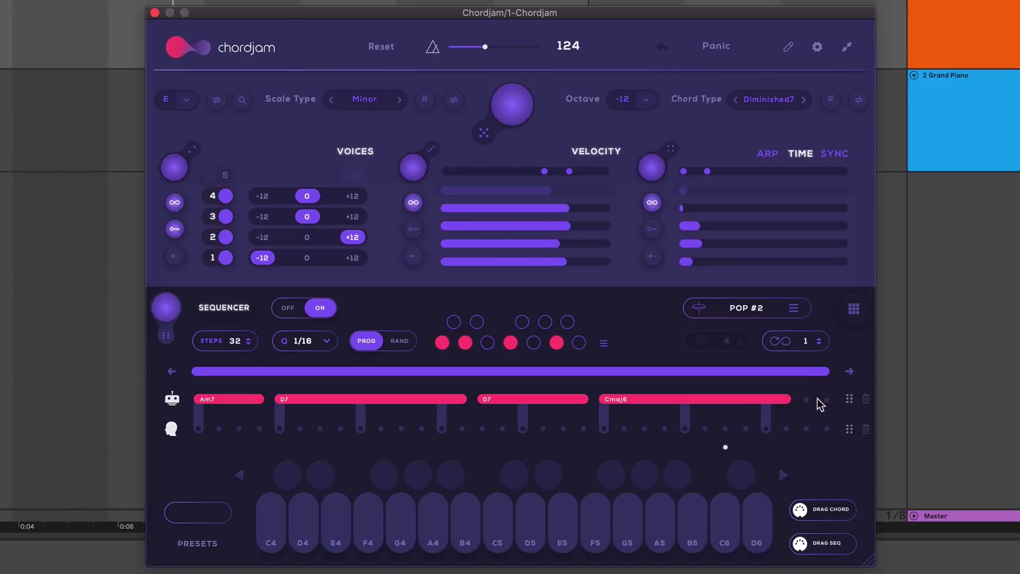
drag(789, 399, 830, 398)
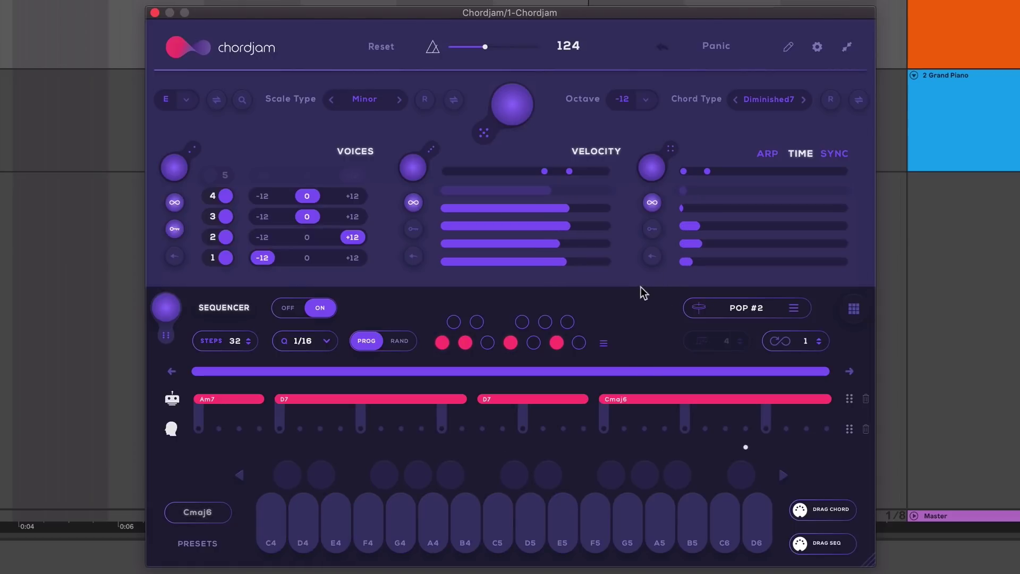
Audition the I III IV V, I III V VII and I III VI VII factory key presets and settle on II III V VI.
click(603, 343)
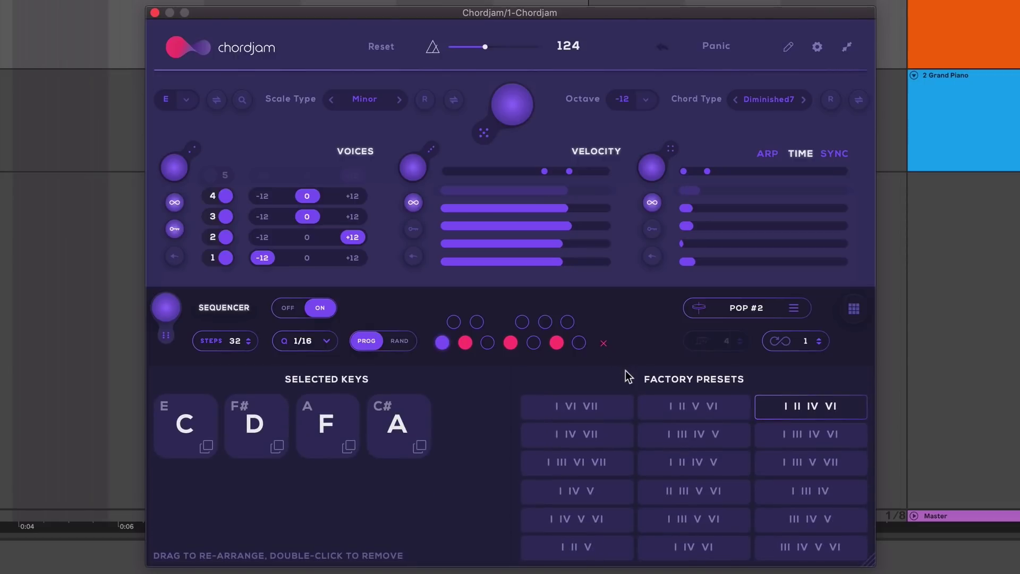
click(675, 441)
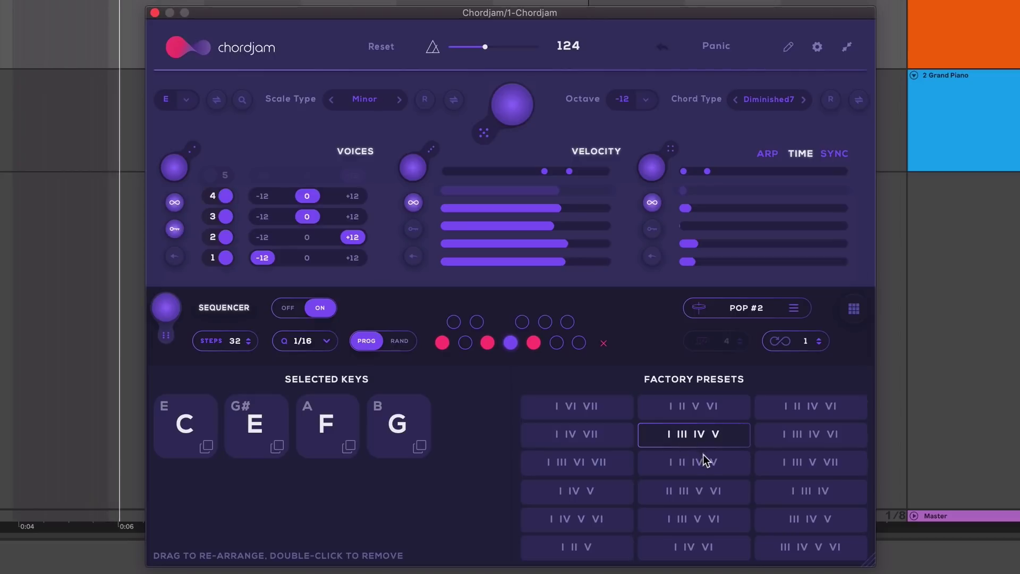
click(807, 467)
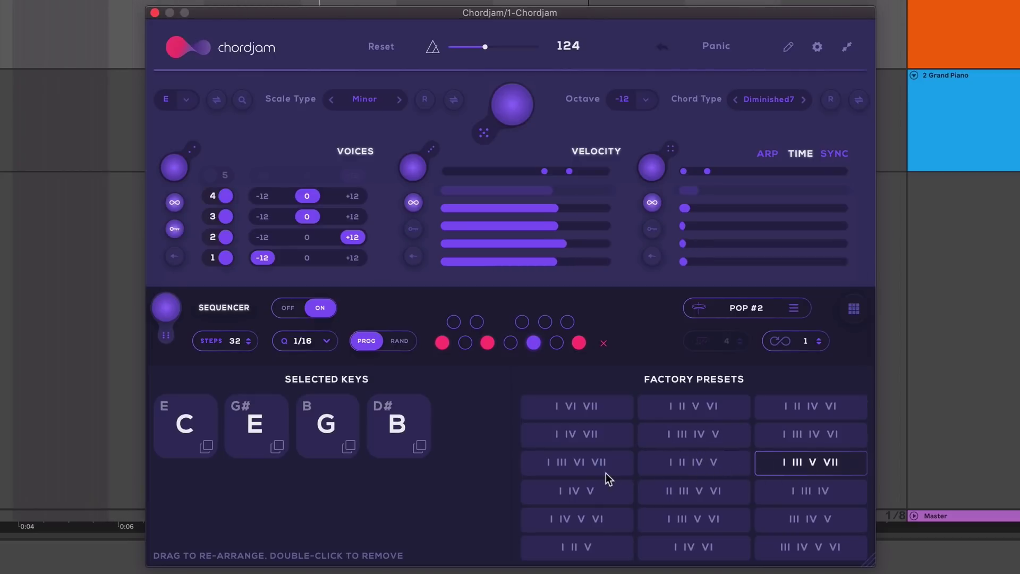
click(582, 463)
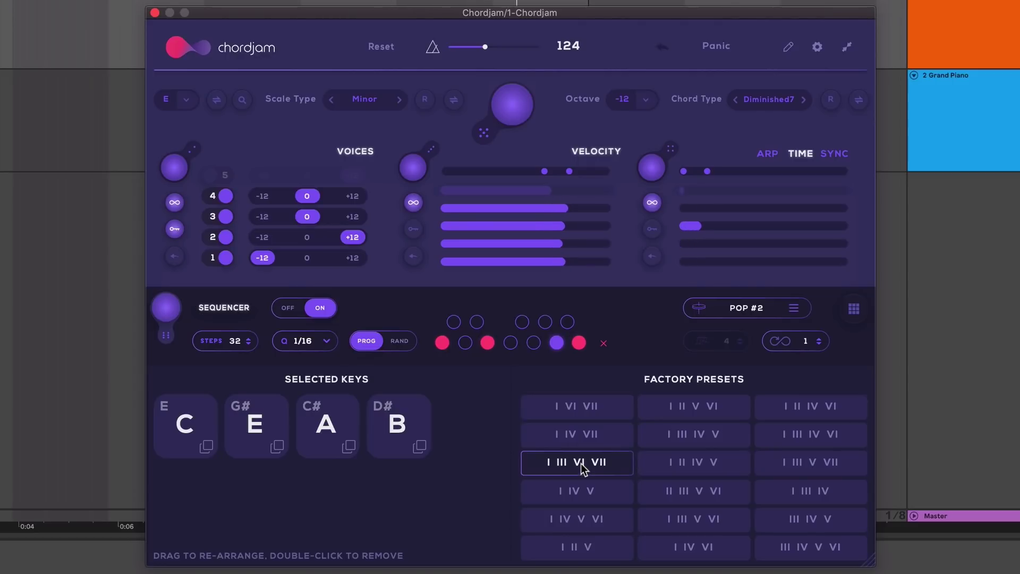
click(674, 492)
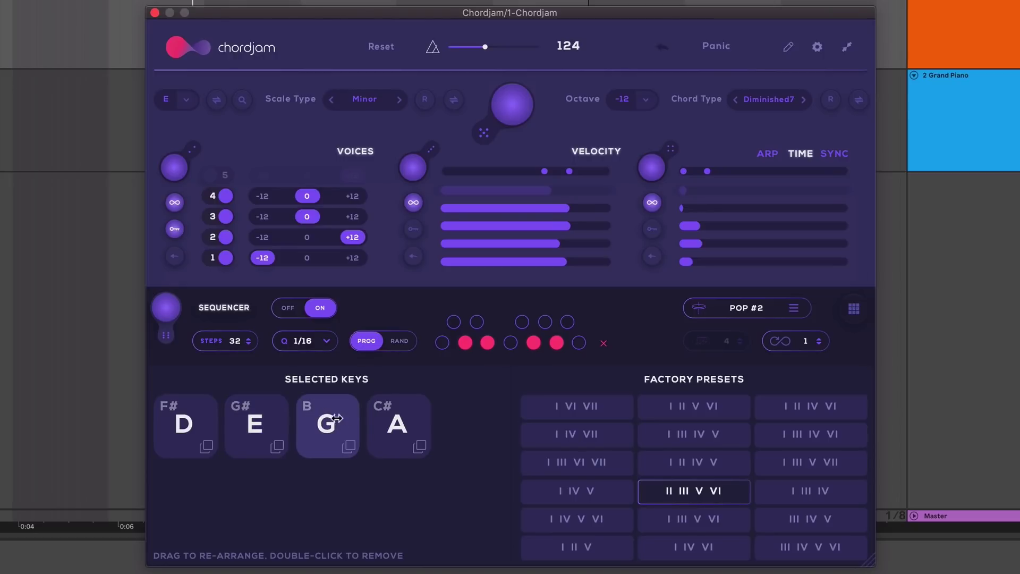
Reorder the selected keys to G, A, D, E and return to the step lanes.
drag(337, 418, 211, 414)
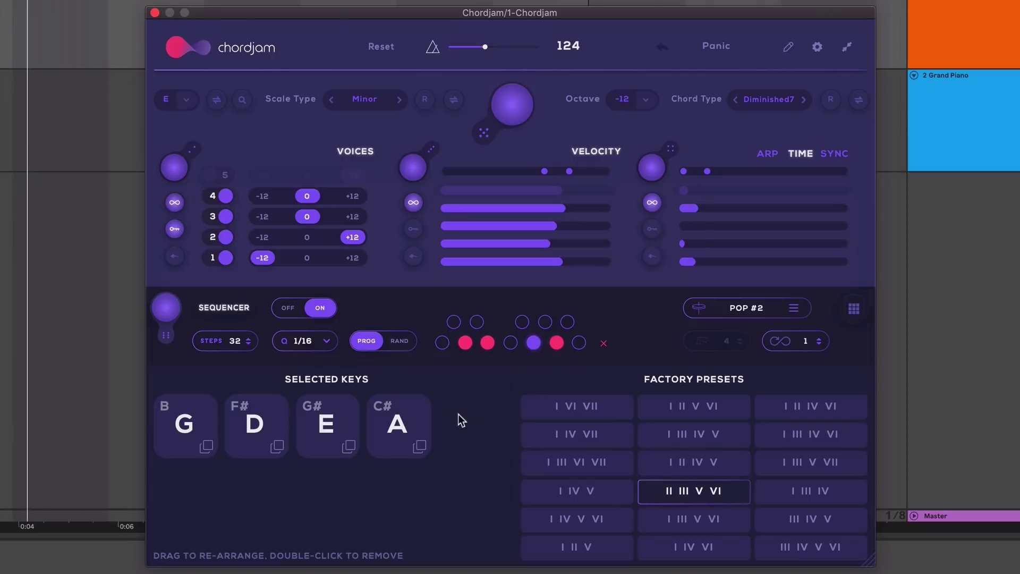
drag(395, 413, 255, 415)
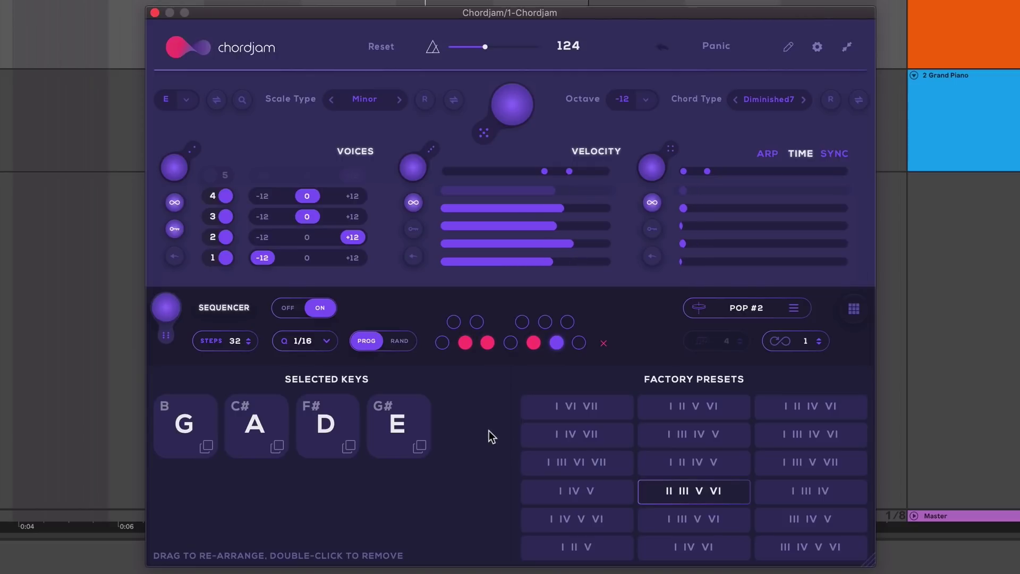
click(605, 344)
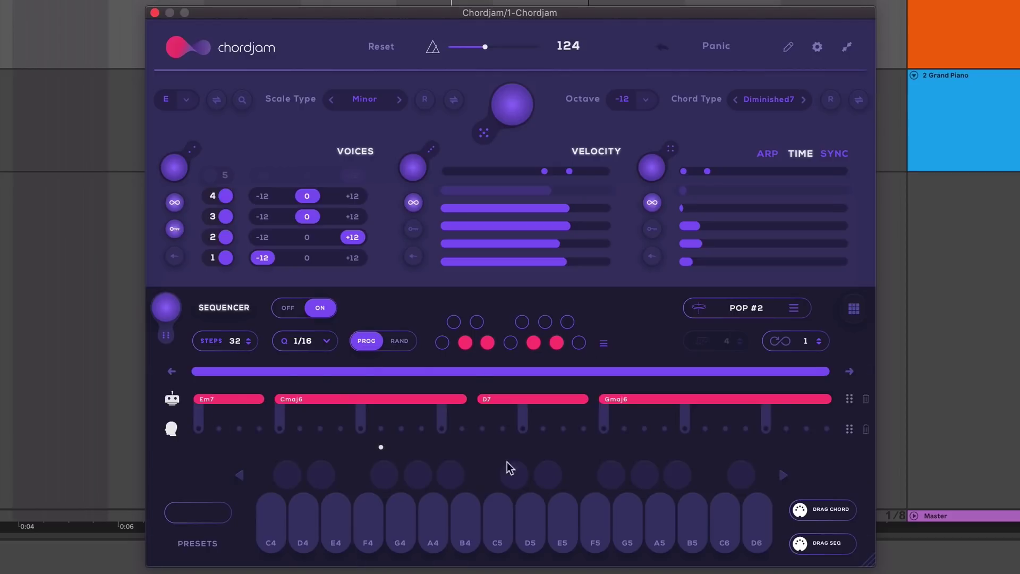
Remove E from the selected keys and add it back, and duplicate the D key and remove the copy.
click(604, 343)
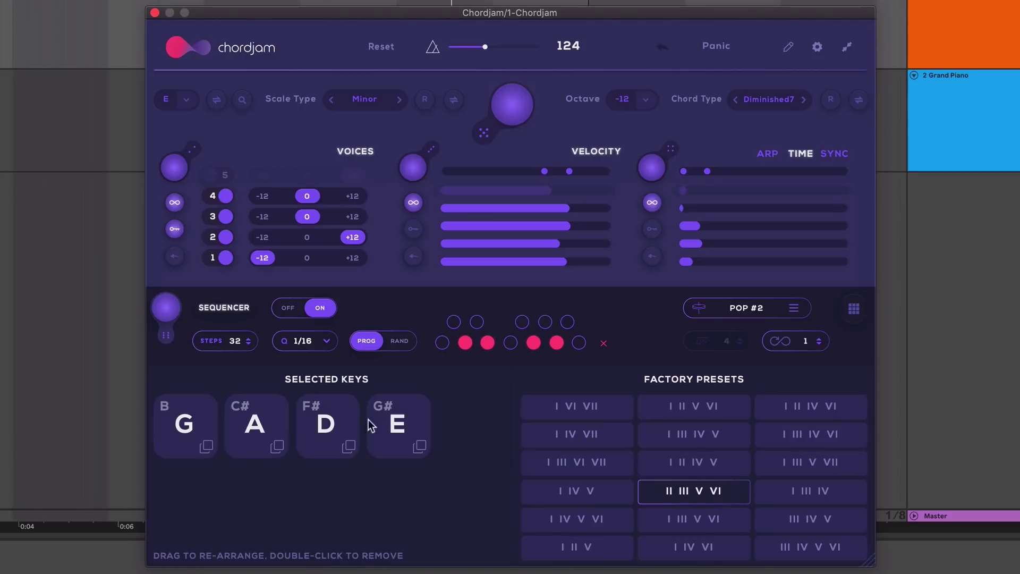
double_click(399, 419)
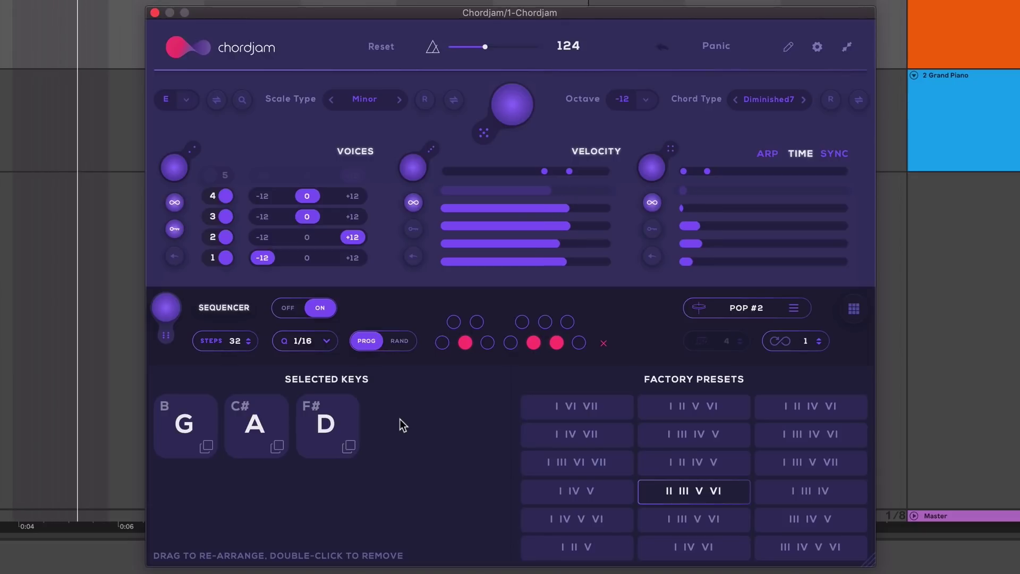
click(521, 322)
click(487, 343)
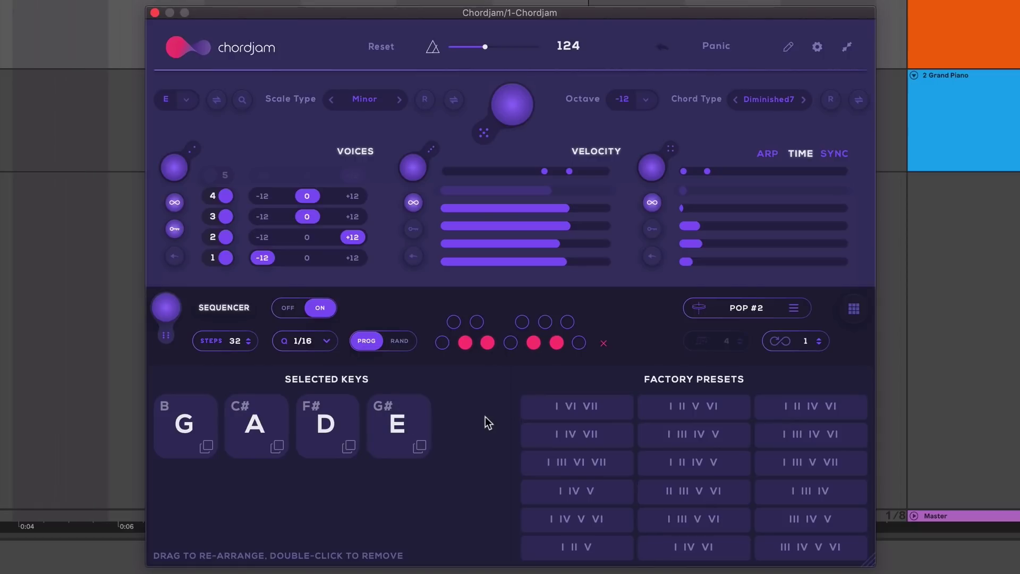
click(349, 448)
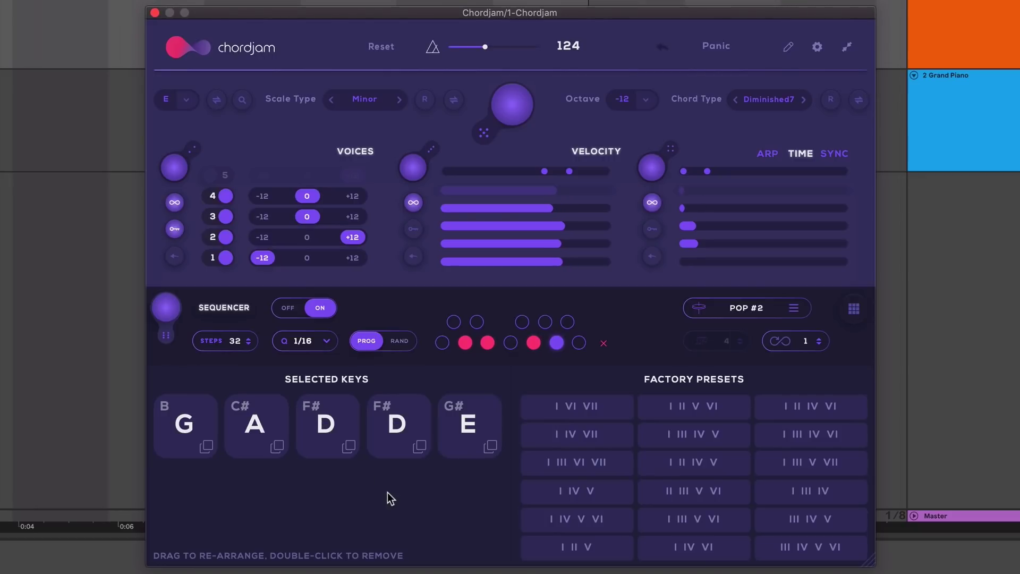
double_click(396, 416)
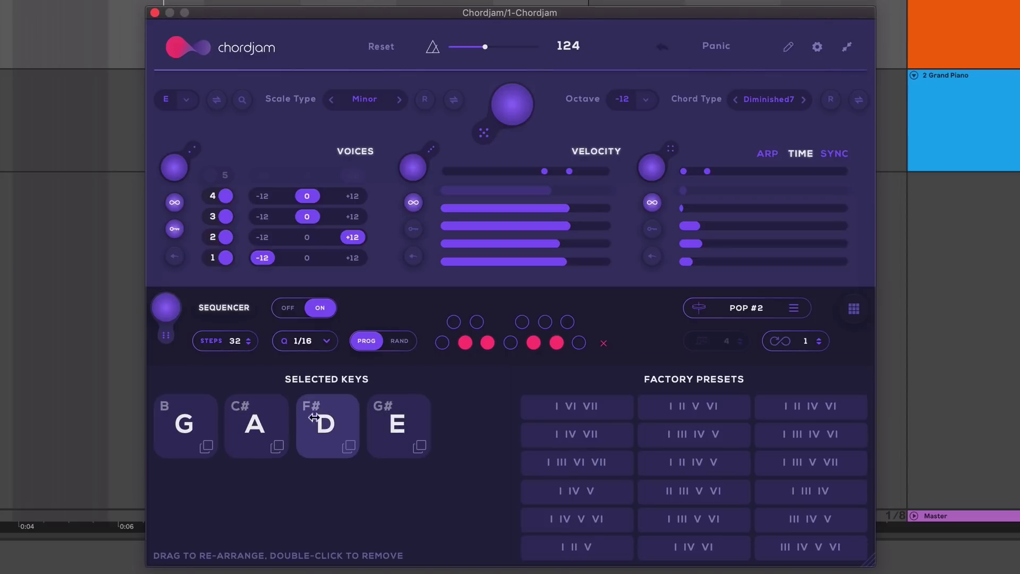
Switch the key order to RAND, generate a sequence in the step lanes, and select its second chord block.
click(605, 344)
click(400, 342)
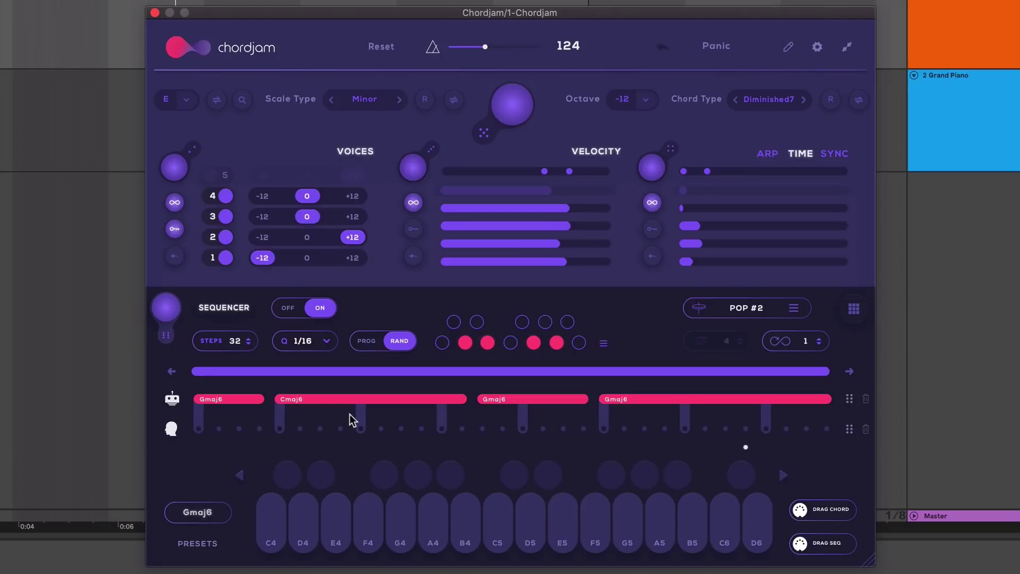
click(166, 308)
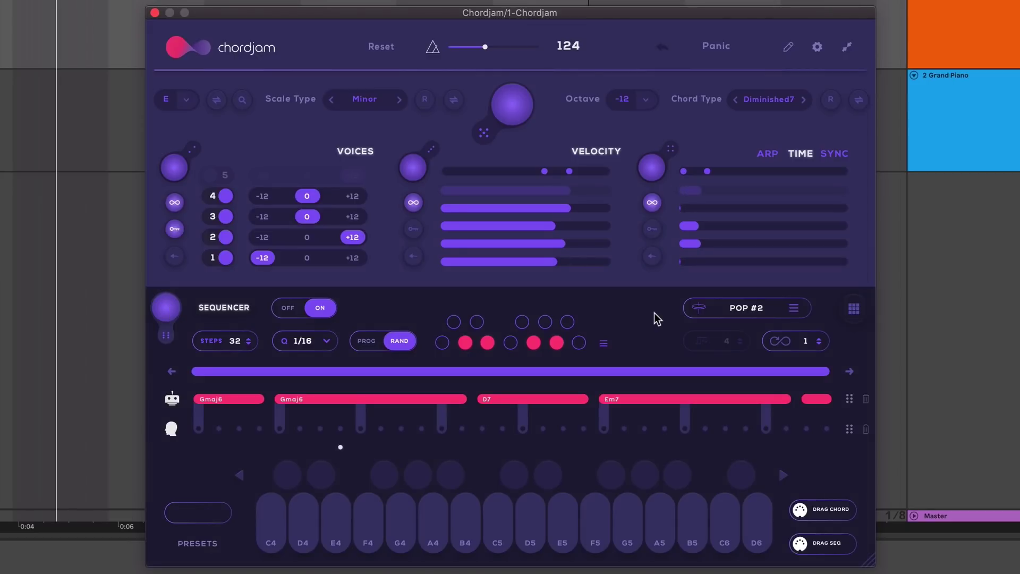
click(391, 400)
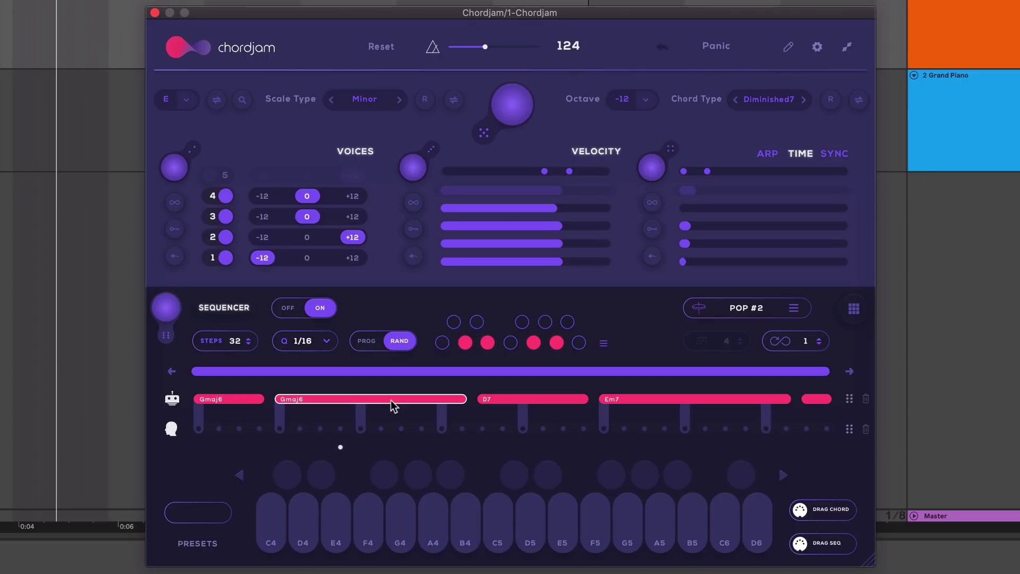
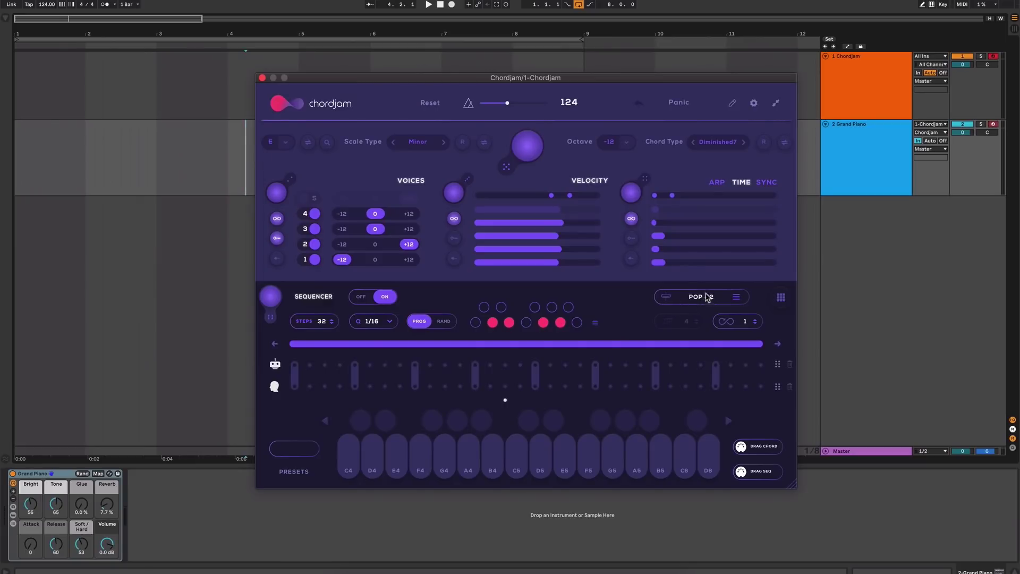
Play the sequence with the POP #1 rhythm preset for comparison and switch the rhythm back to POP #2.
click(708, 297)
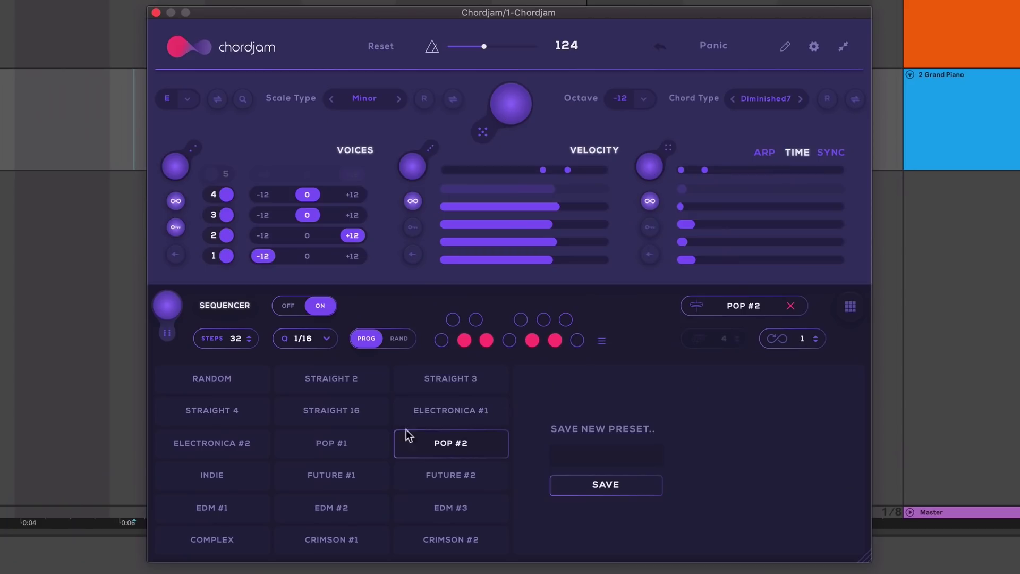
click(352, 449)
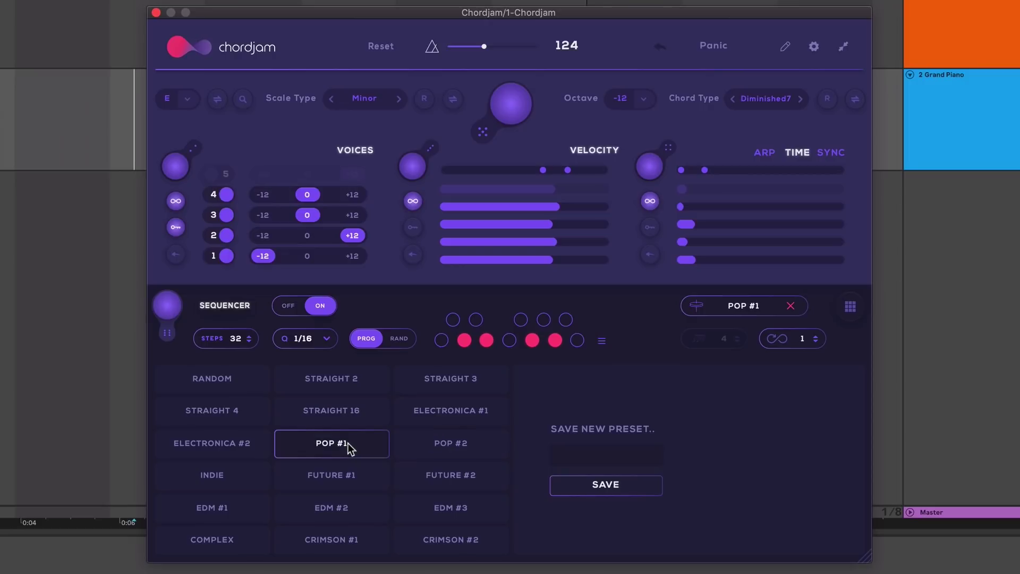
click(743, 307)
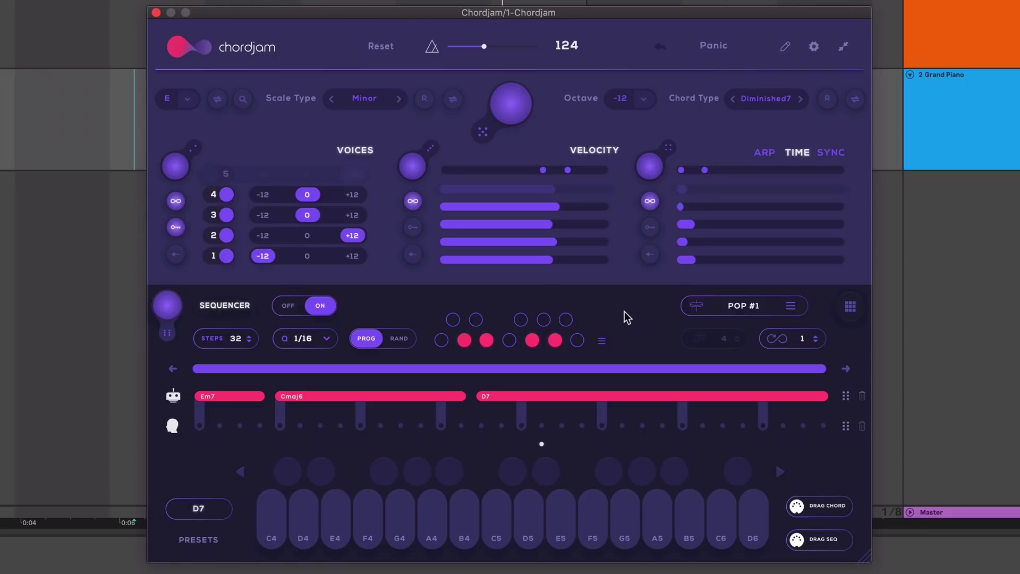
click(747, 306)
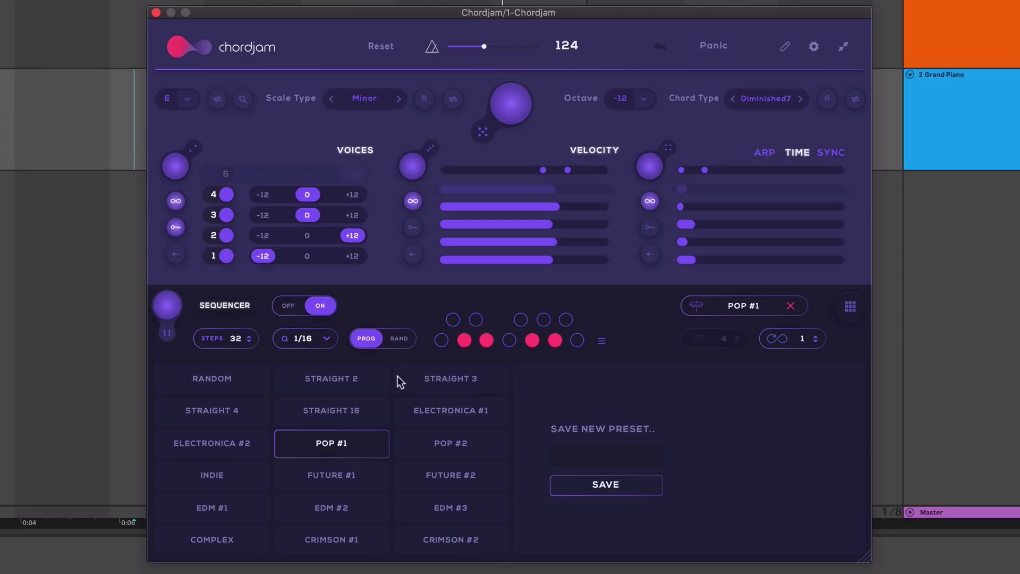
click(430, 447)
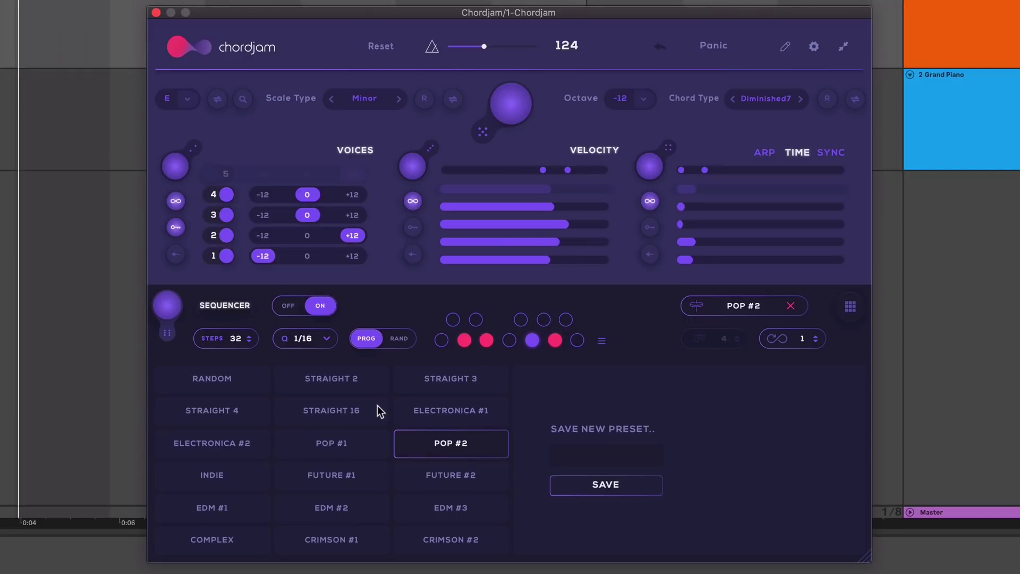
Audition the ELECTRONICA #1, STRAIGHT 3, POP #2 and FUTURE #2 rhythm presets in turn and view the FUTURE #2 pattern in the step lanes.
click(427, 412)
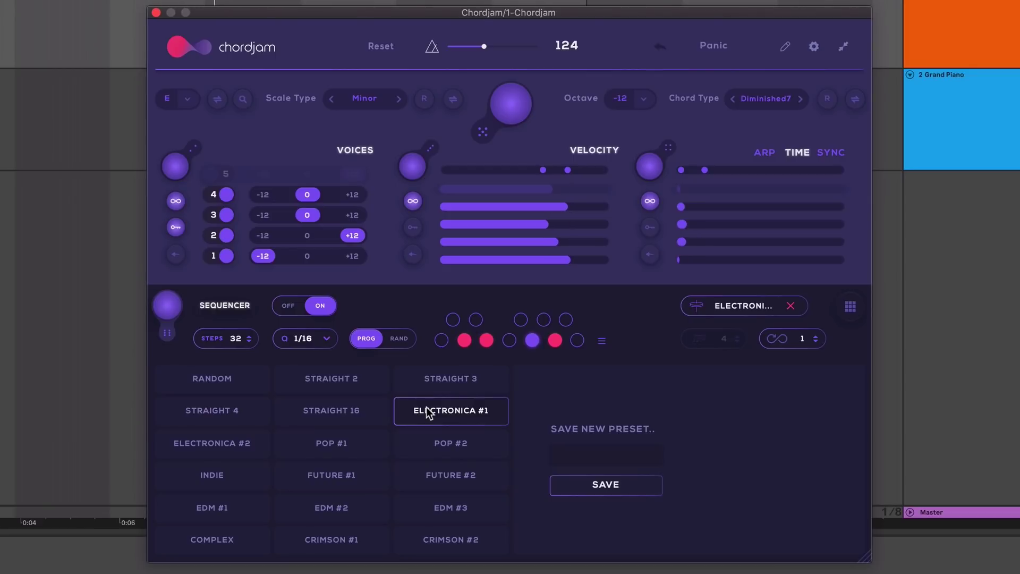
click(445, 381)
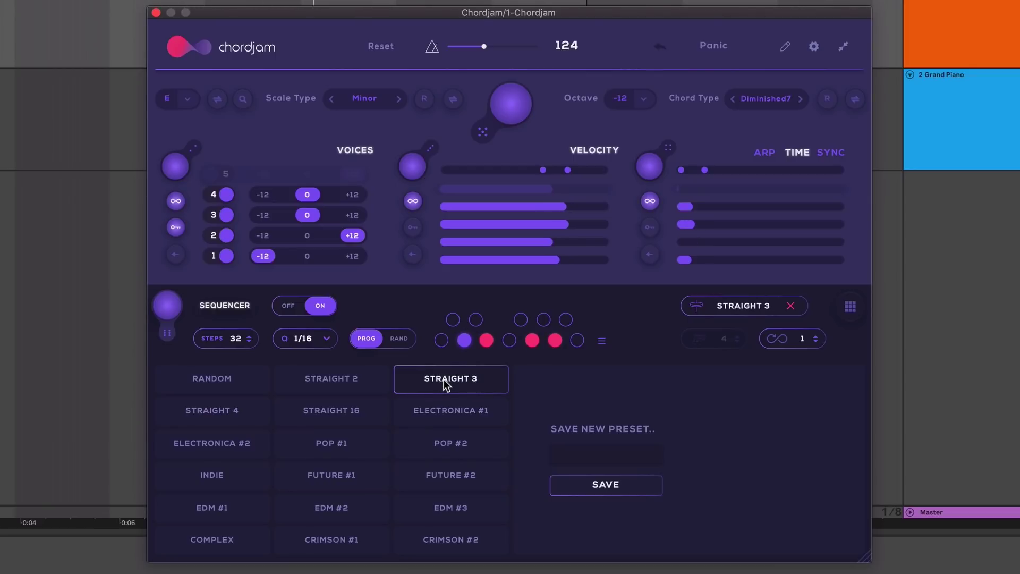
click(448, 442)
click(450, 481)
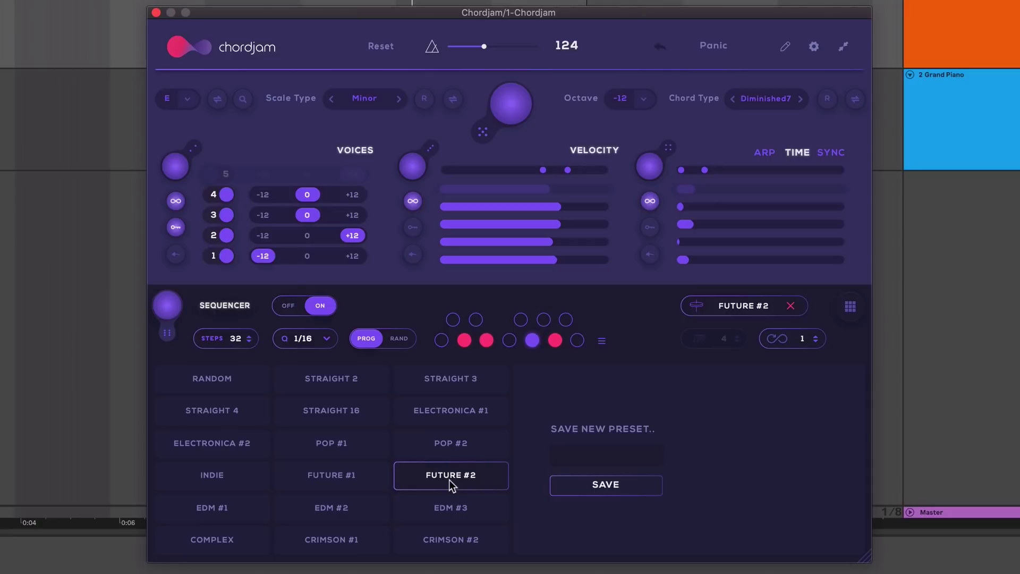
click(732, 305)
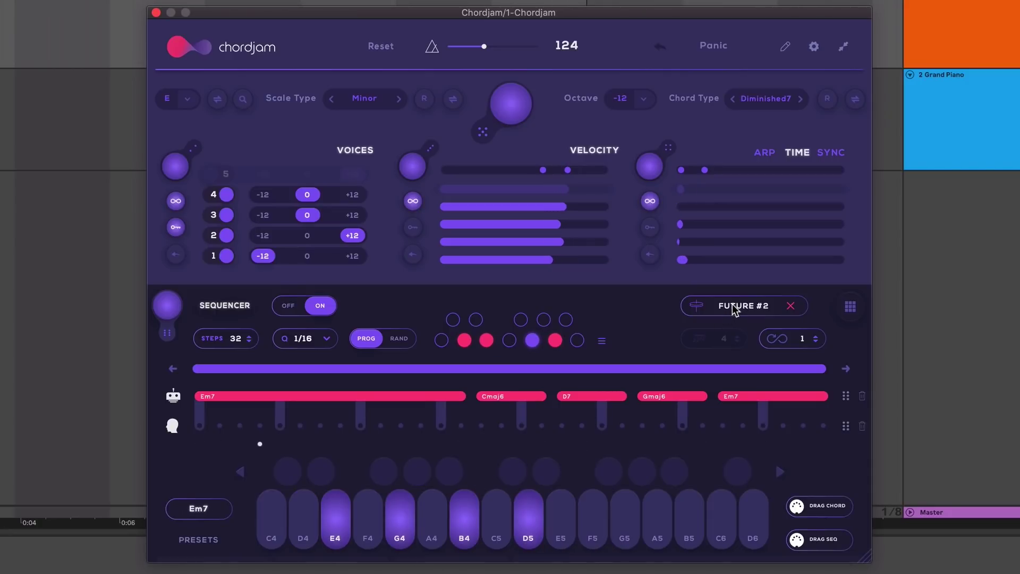
Try the EDM #3 rhythm preset and view its pattern in the step lanes.
click(732, 305)
click(425, 509)
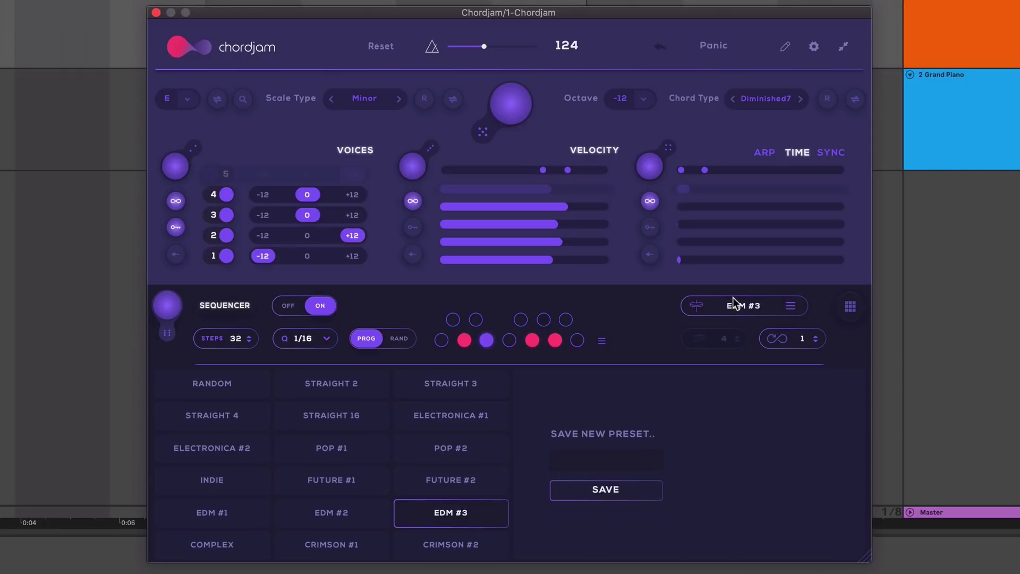
click(740, 306)
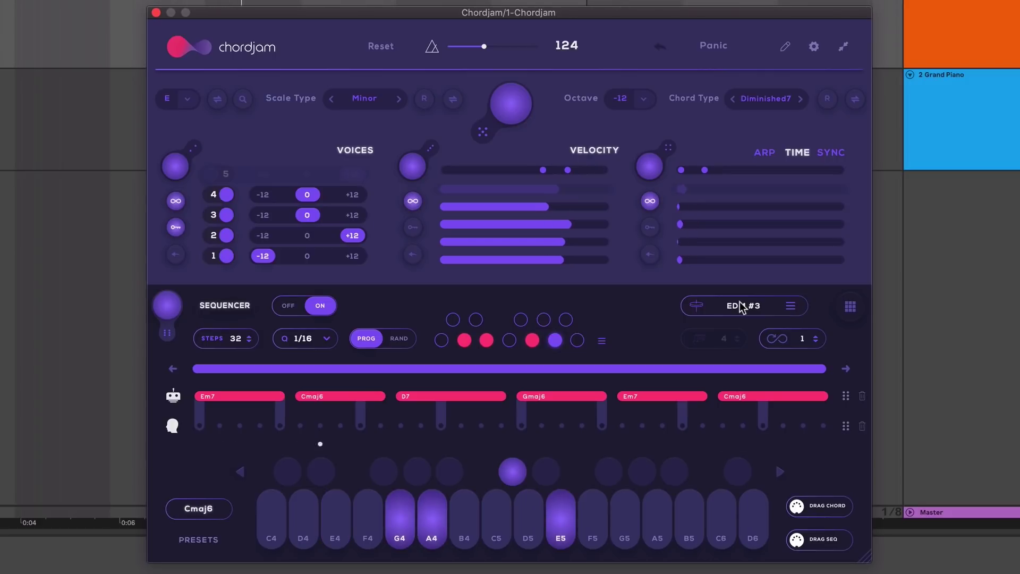
Change the rhythm preset to POP #1 and return to the step lanes.
click(742, 307)
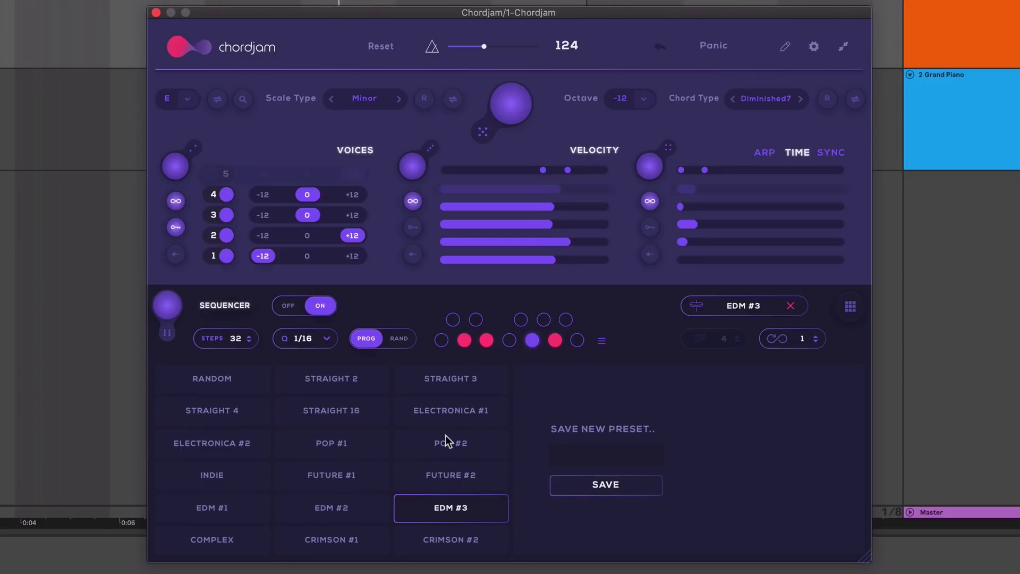
click(445, 437)
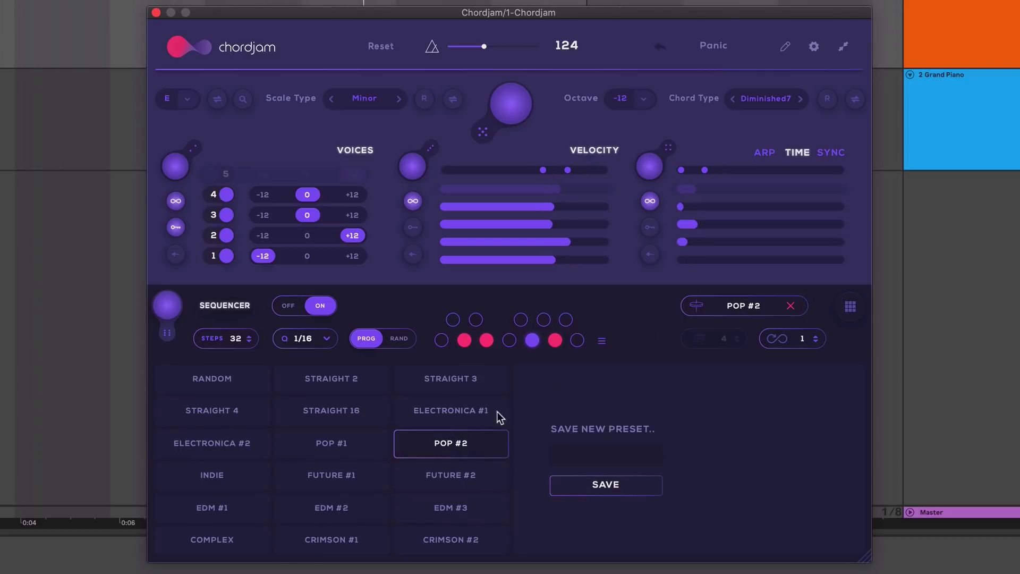
click(333, 444)
click(738, 311)
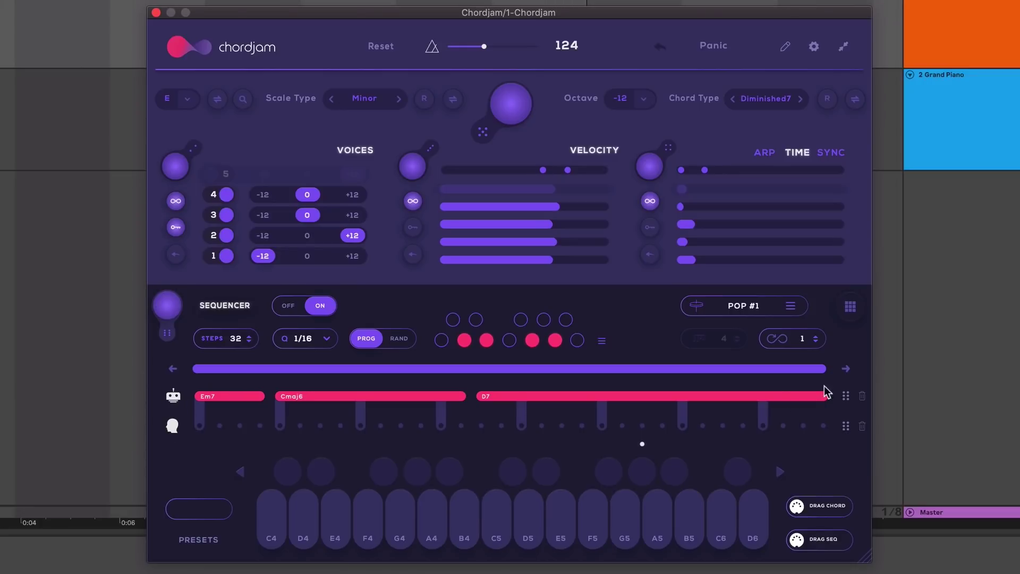
Shorten the generated D7 block to end at step 24, fill the last eight user-lane steps with two four-step blocks, and set the second to Gmaj6.
drag(823, 395, 659, 395)
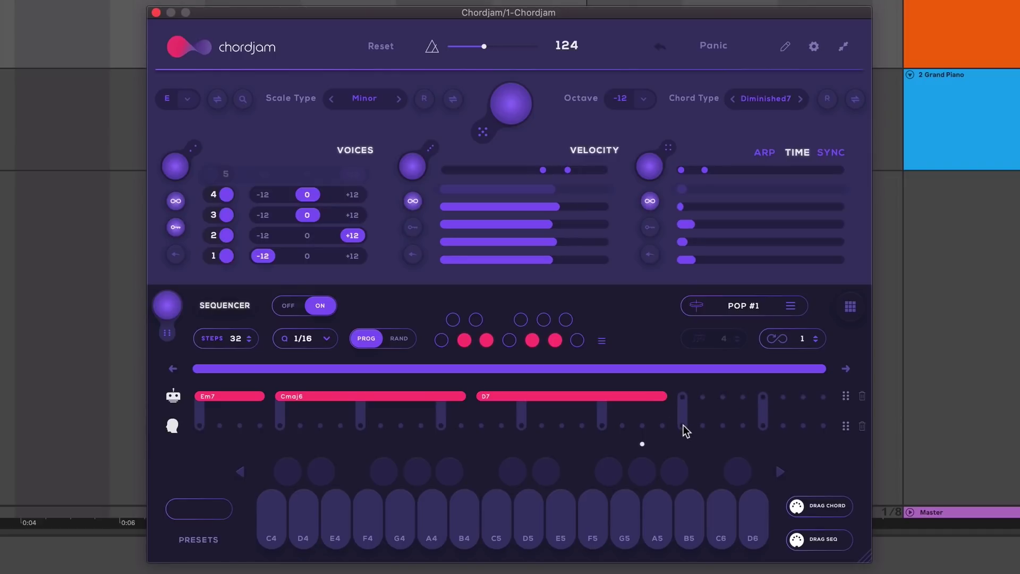
drag(684, 425, 825, 424)
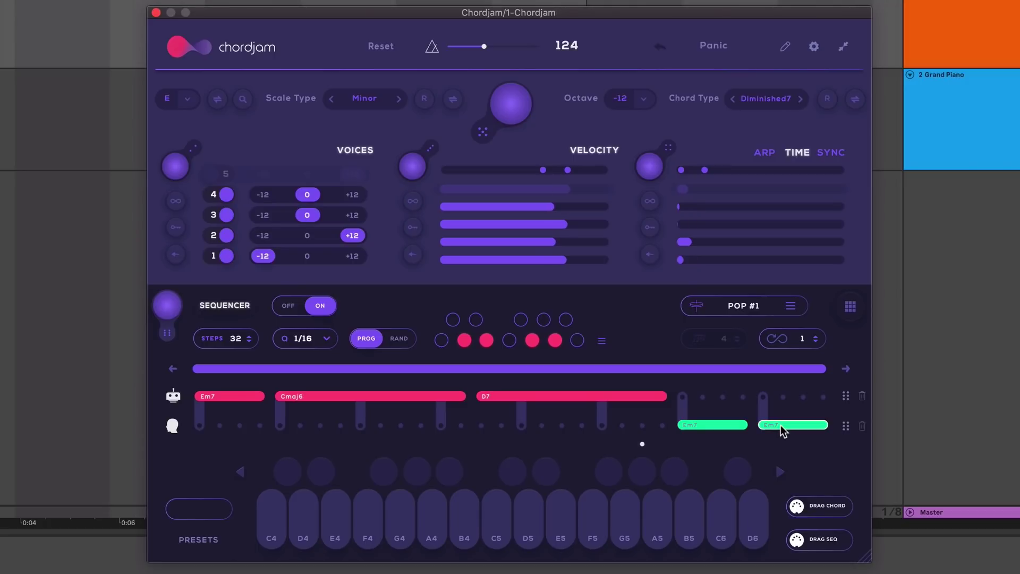
scroll(780, 425, down, 1)
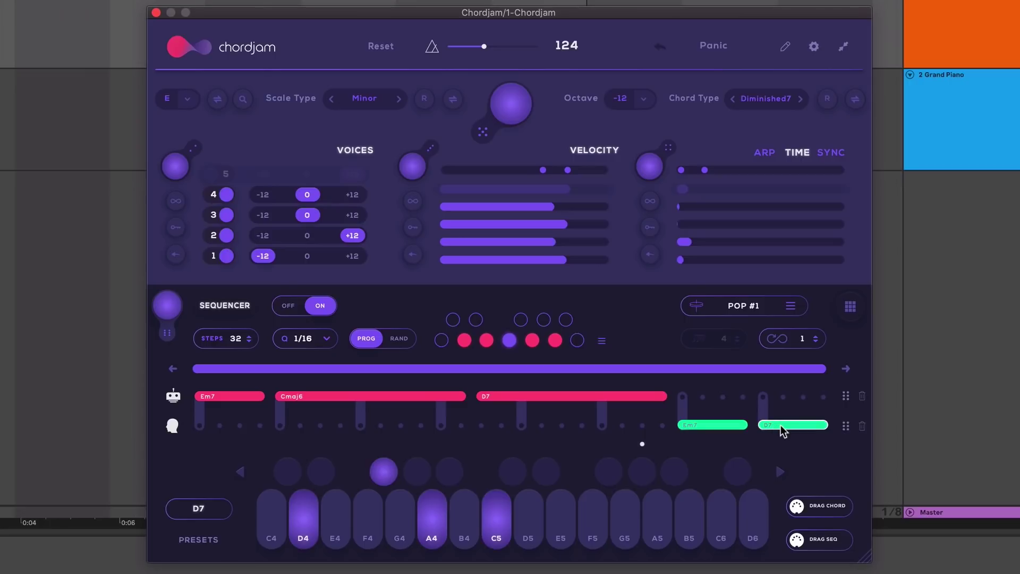
scroll(780, 425, down, 1)
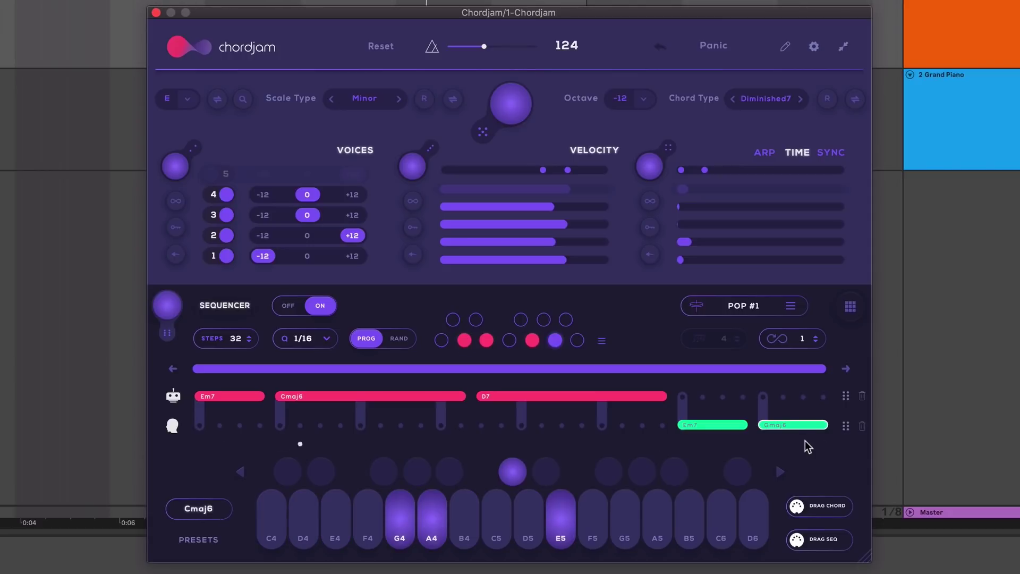
Stop playback and shift the whole sequence four steps earlier so it starts with the Cmaj6 block.
key(space)
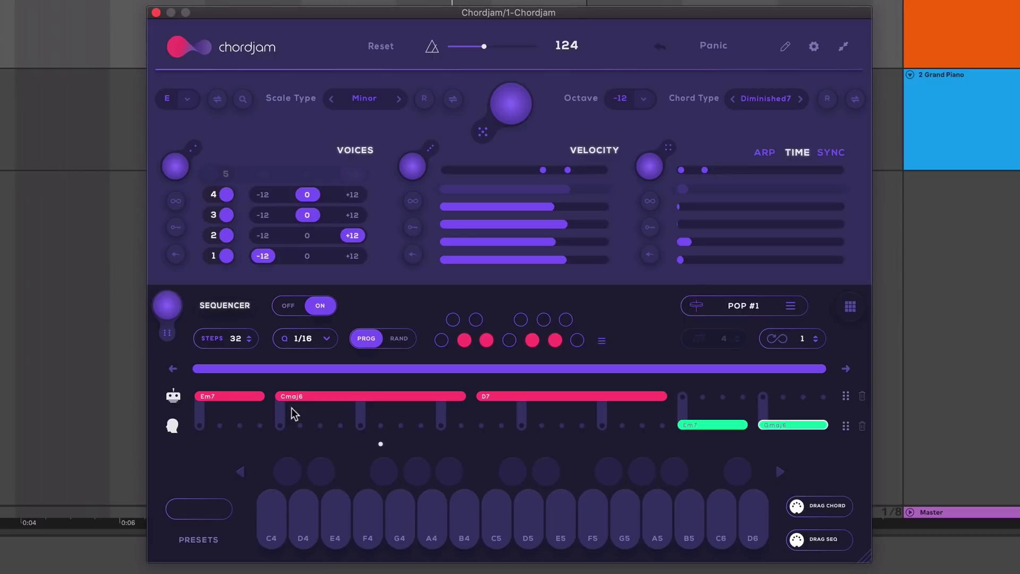
click(173, 368)
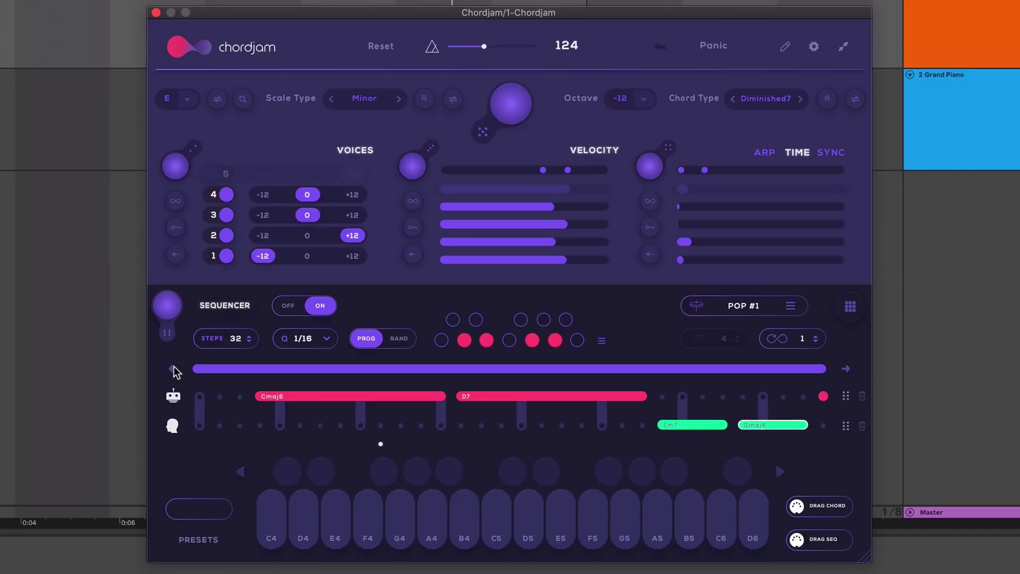
click(174, 370)
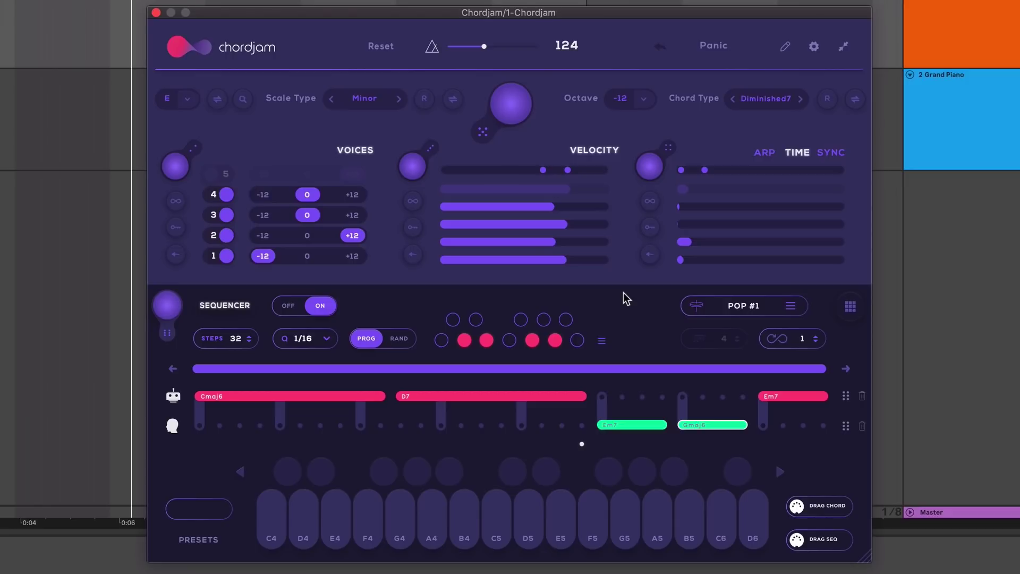
Save the current rhythm as a new preset named New Groove and return to the step lanes.
click(745, 306)
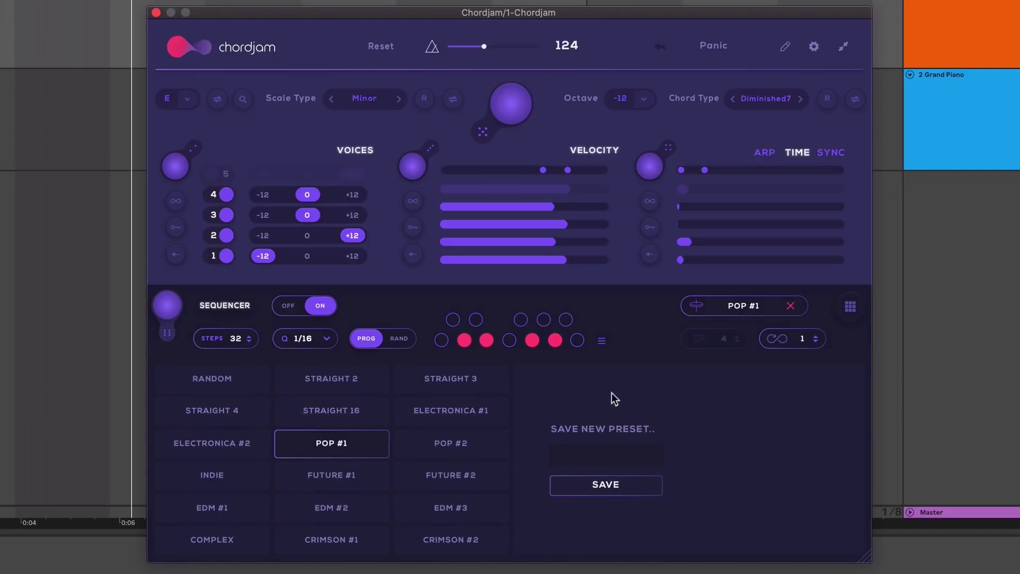
click(609, 458)
text(New Groove)
click(640, 493)
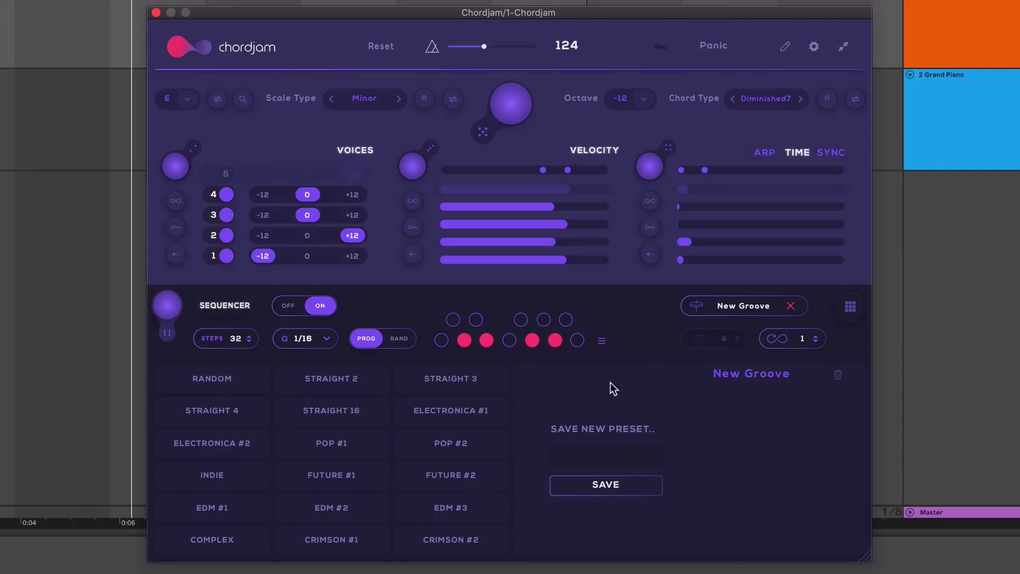
click(742, 306)
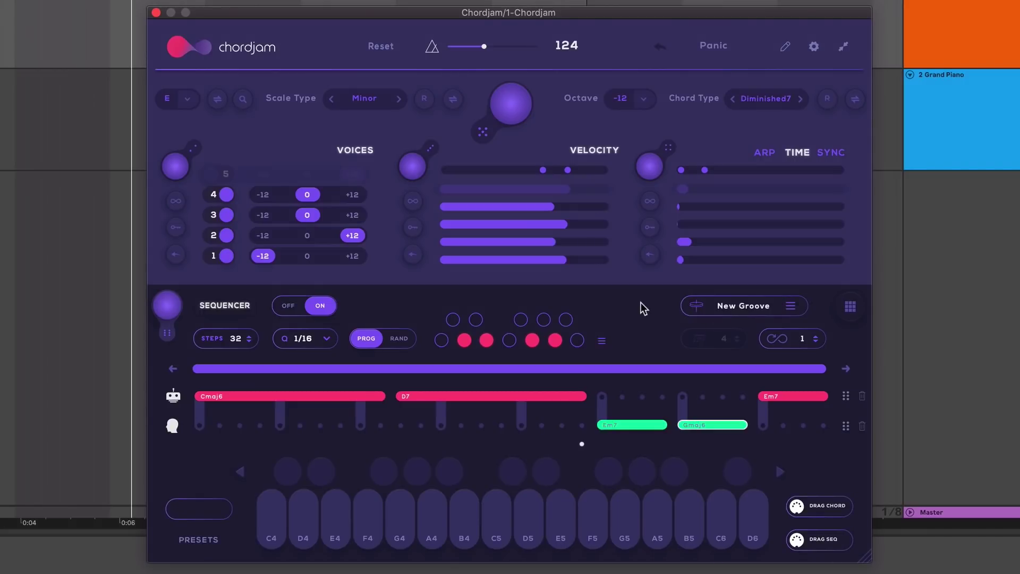
Clear both step lanes and generate a new sequence with the New Groove rhythm.
click(862, 396)
click(862, 426)
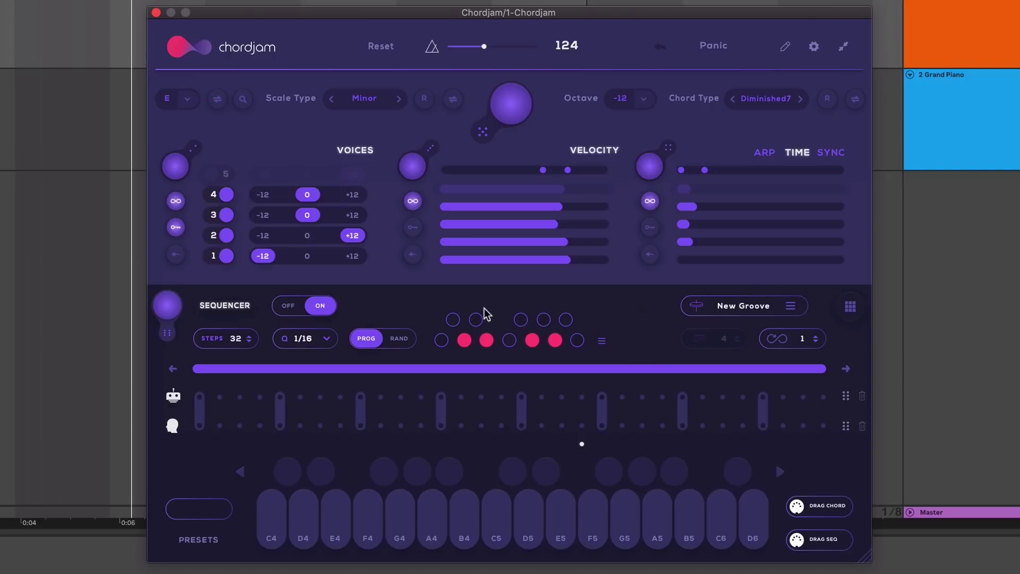
click(166, 305)
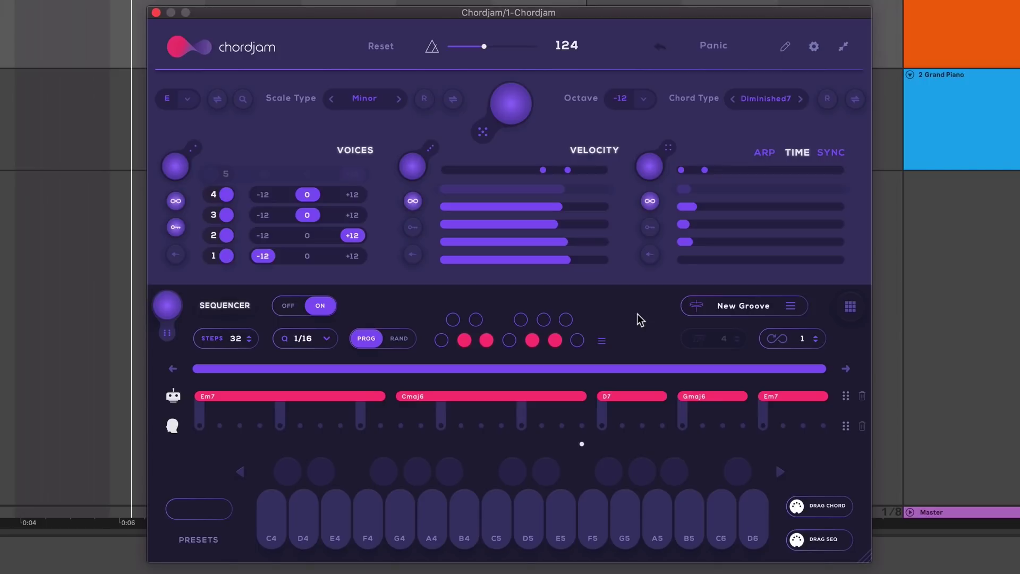
Clear the generated lane, switch the rhythm preset to RANDOM, and return to the step lanes.
click(861, 397)
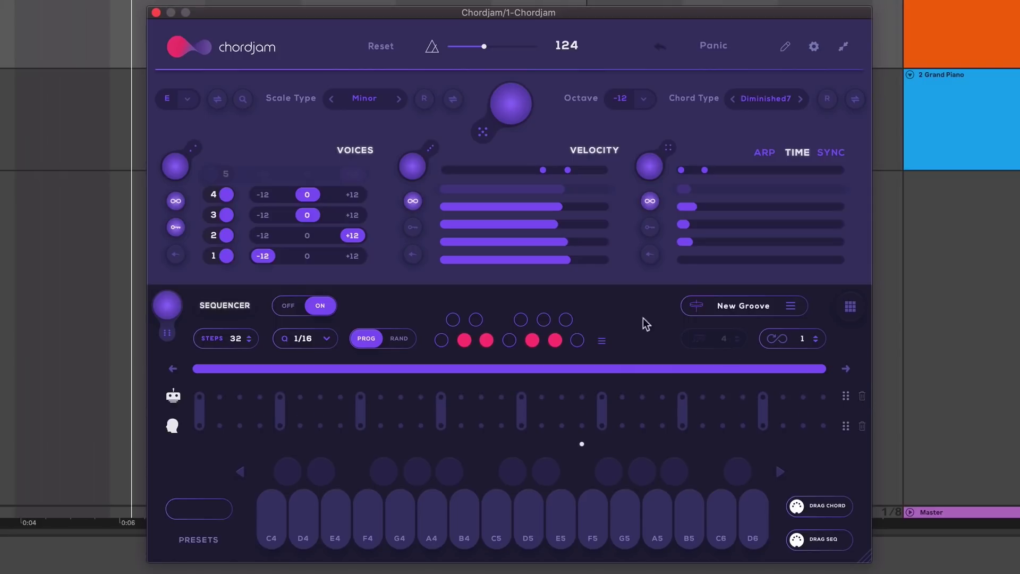
click(737, 308)
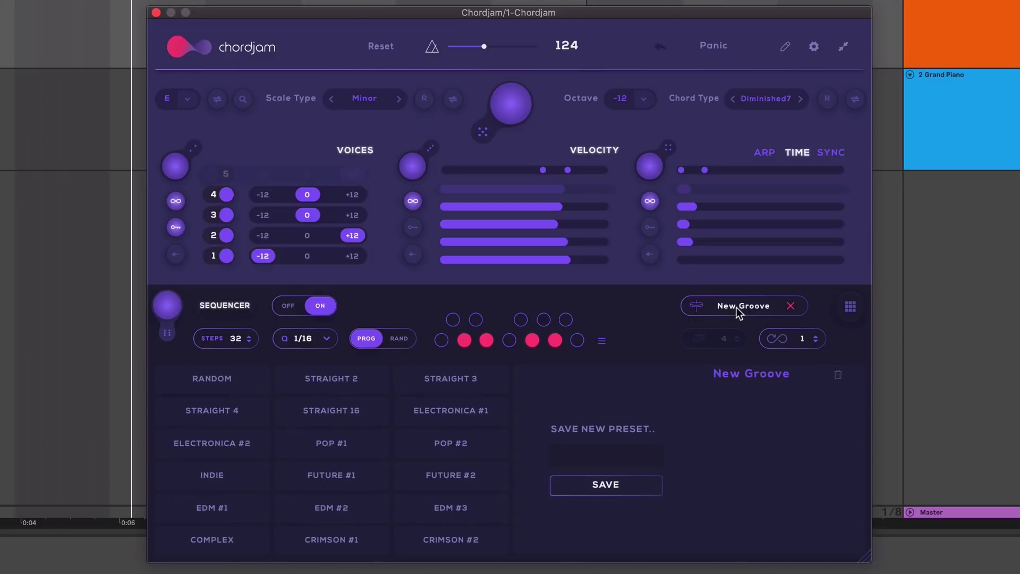
click(242, 382)
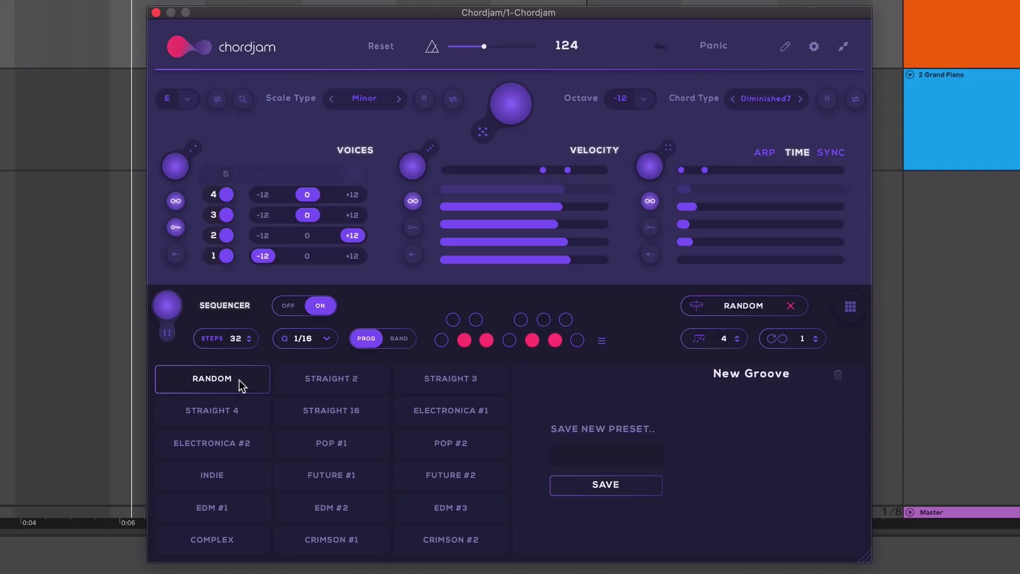
click(746, 306)
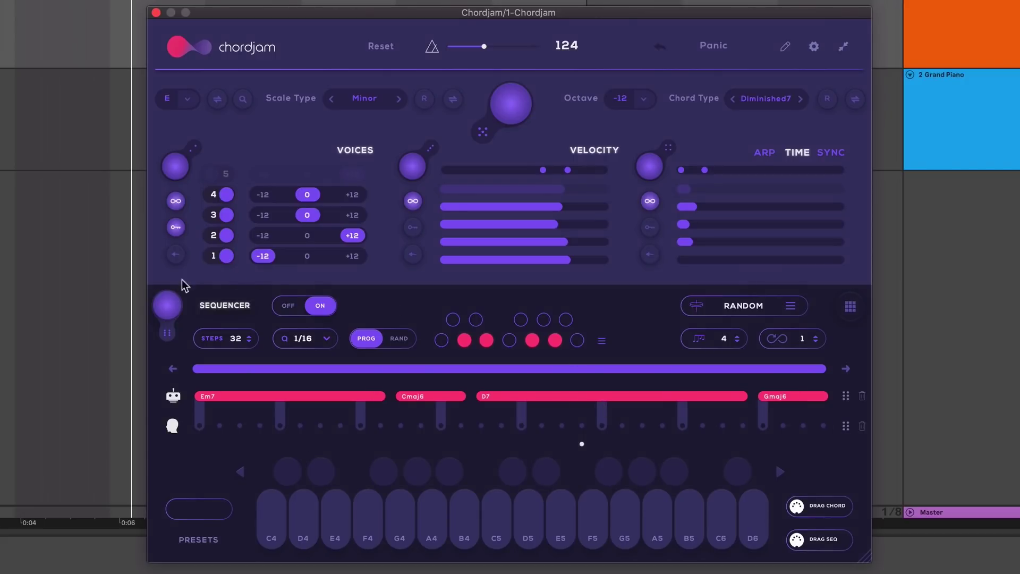
Regenerate the sequence four times with the RANDOM rhythm, listening to the results, and stop playback.
click(168, 307)
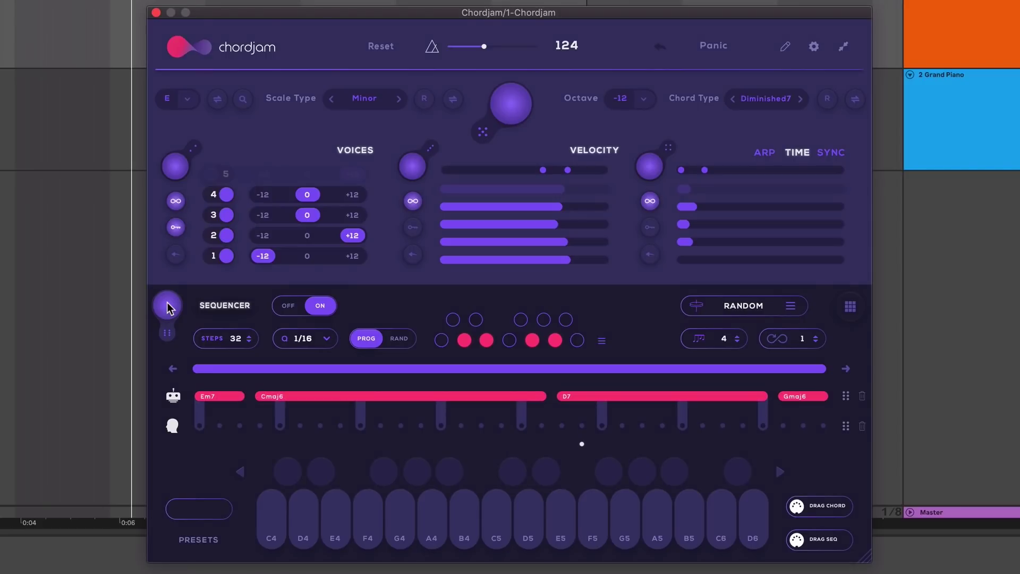
click(167, 305)
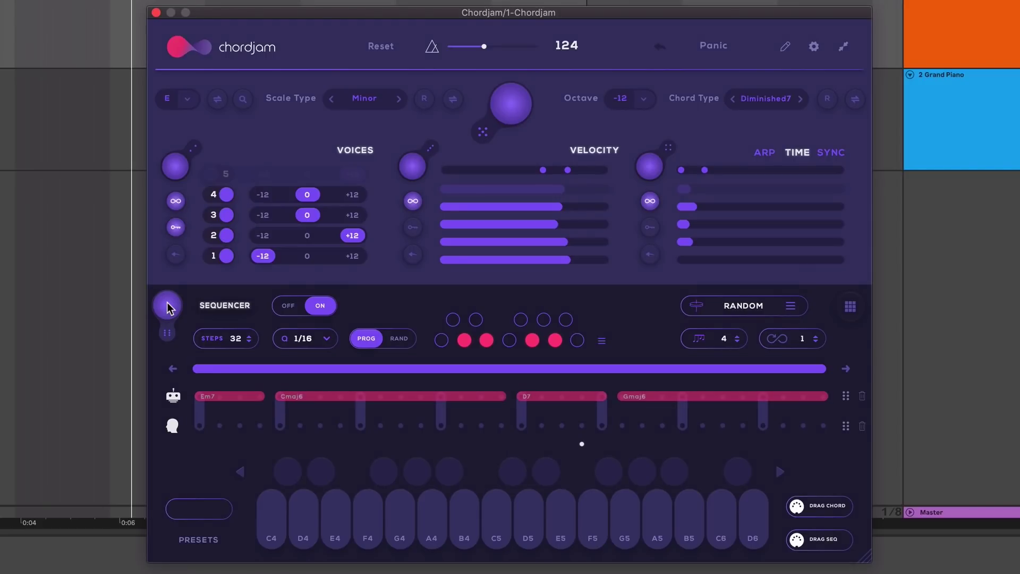
click(167, 306)
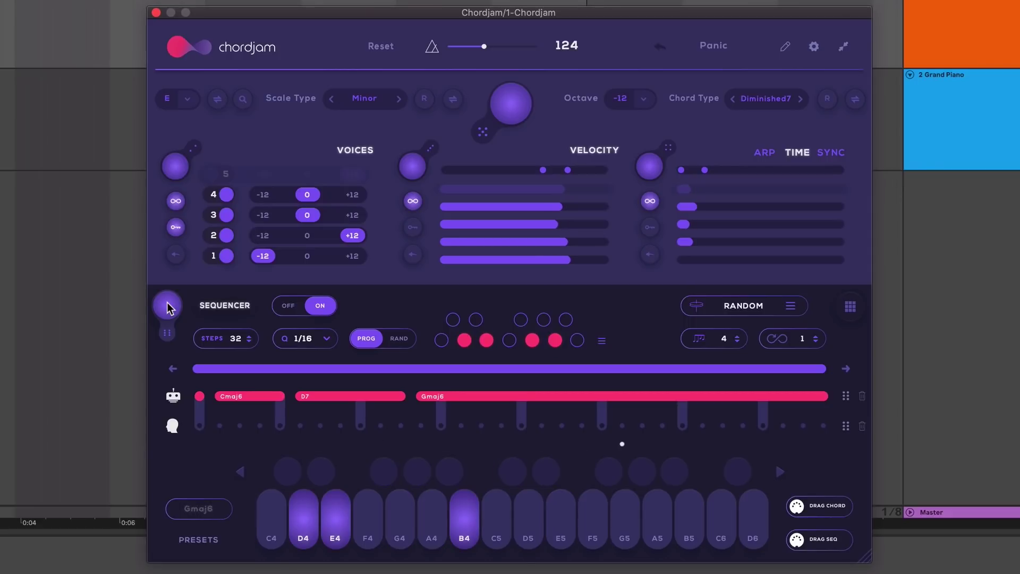
click(168, 307)
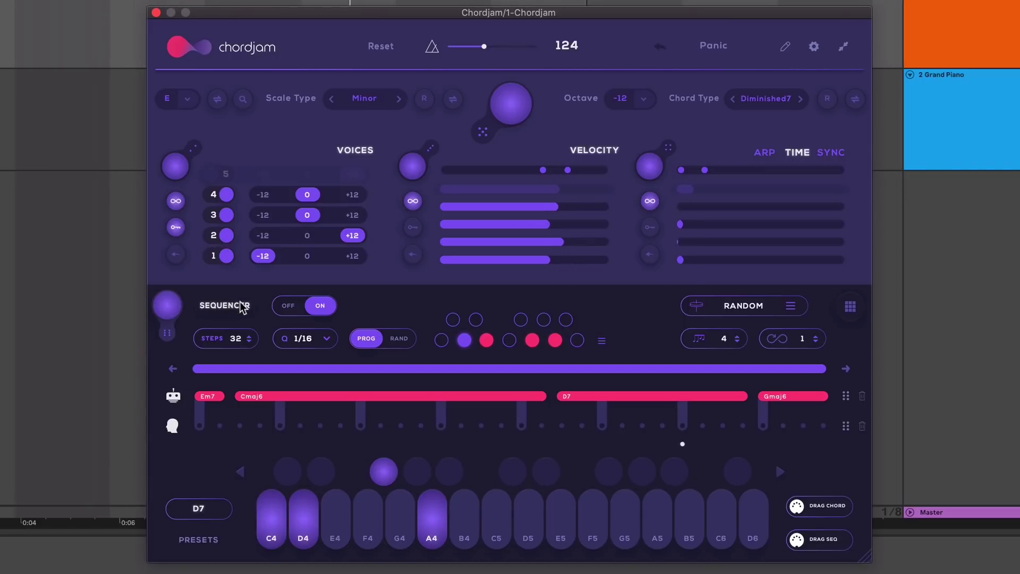
key(space)
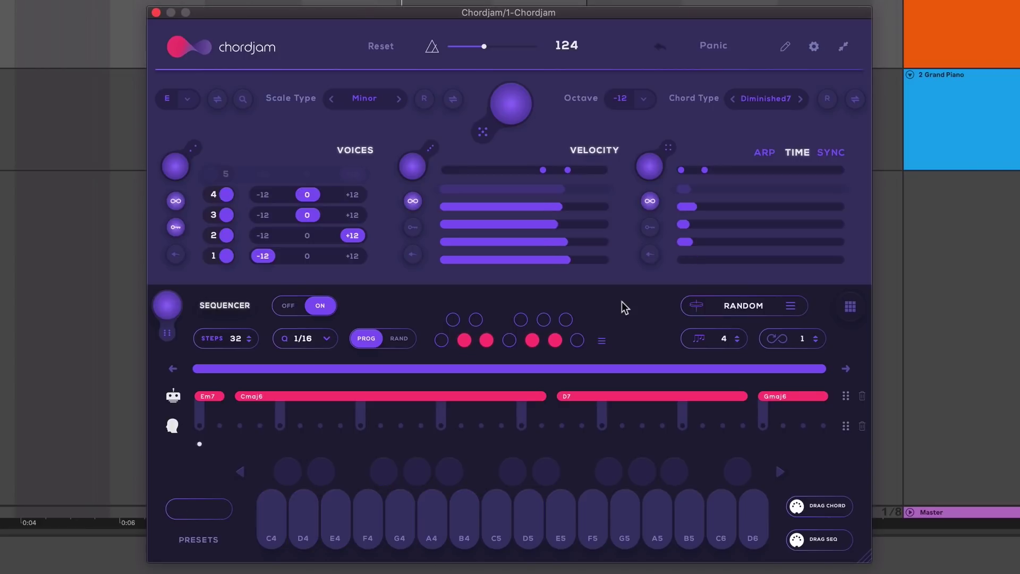
Set the random rhythm's number of chords to 5 and the loop count to 2.
click(737, 335)
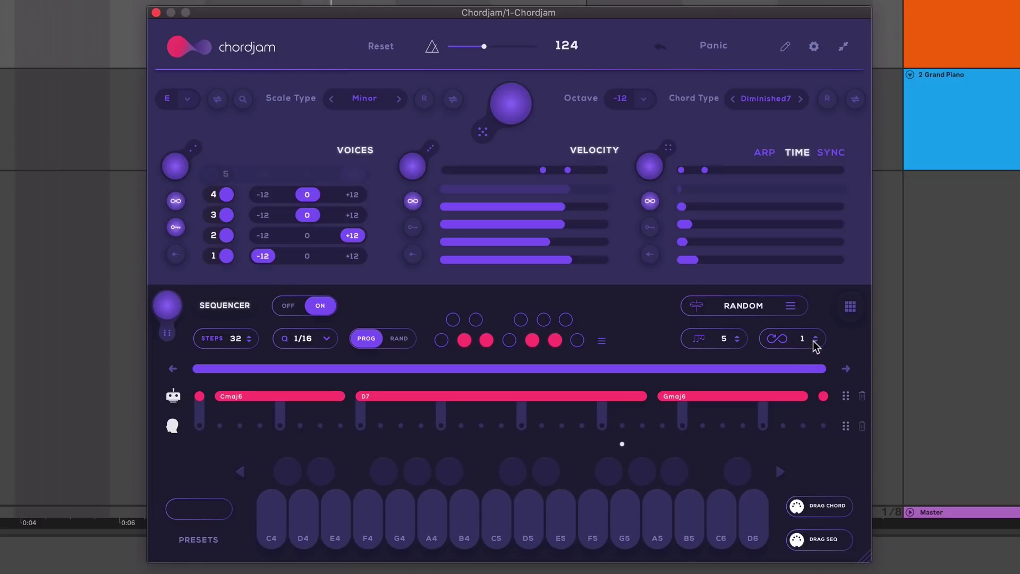
click(815, 336)
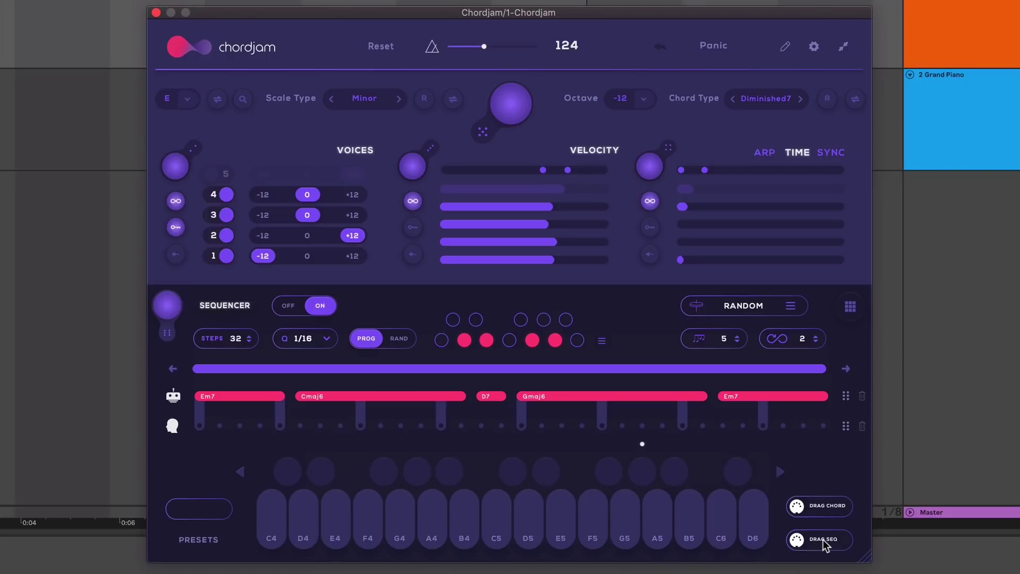
Export the generated sequence as a MIDI clip onto the Grand Piano track, starting at bar 2.
drag(824, 540, 0, 103)
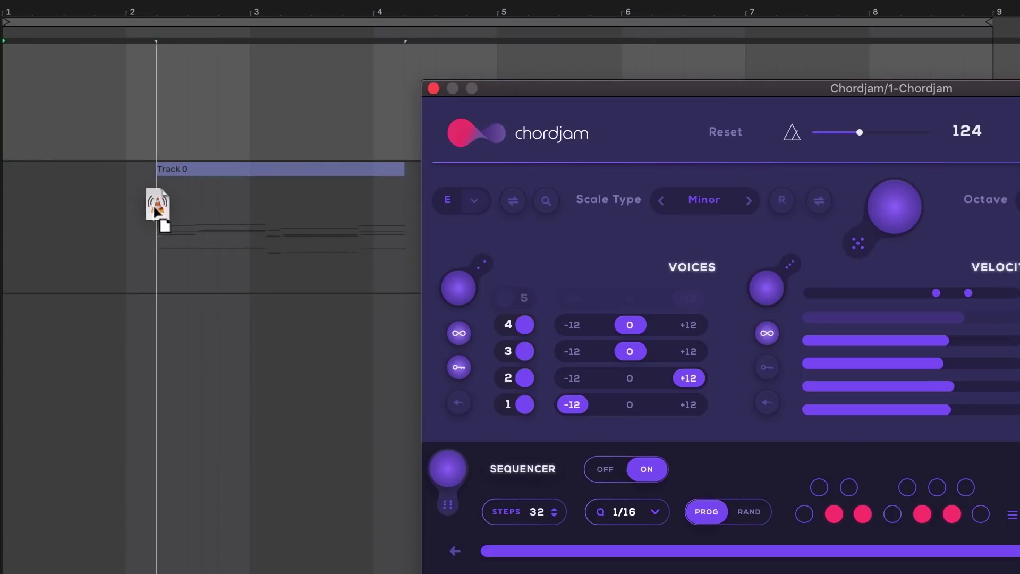
drag(156, 206, 128, 204)
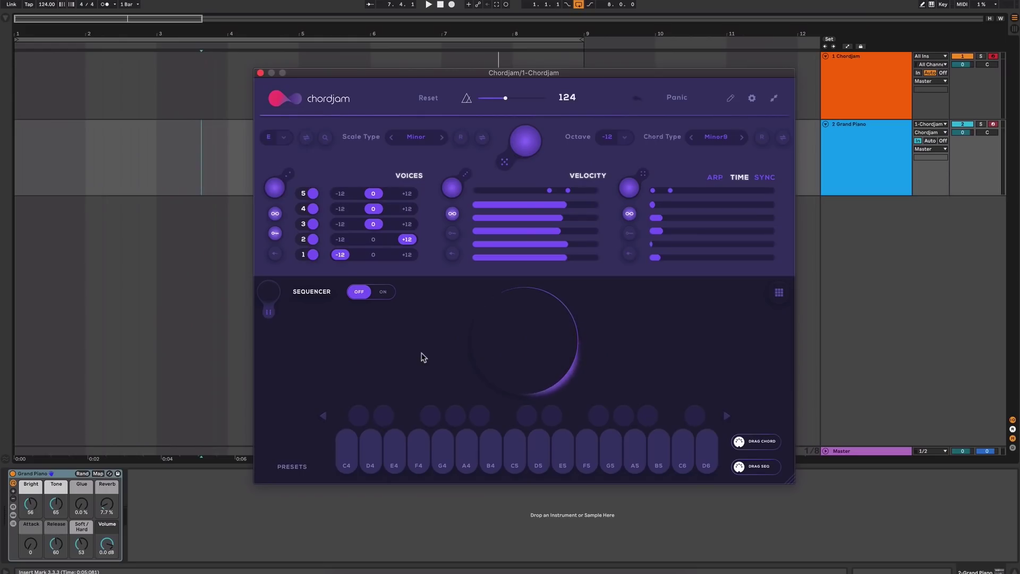
Show the chord pads, store Em9 on pad 1 and Cmaj9 on pad 2, and play both pads.
click(777, 293)
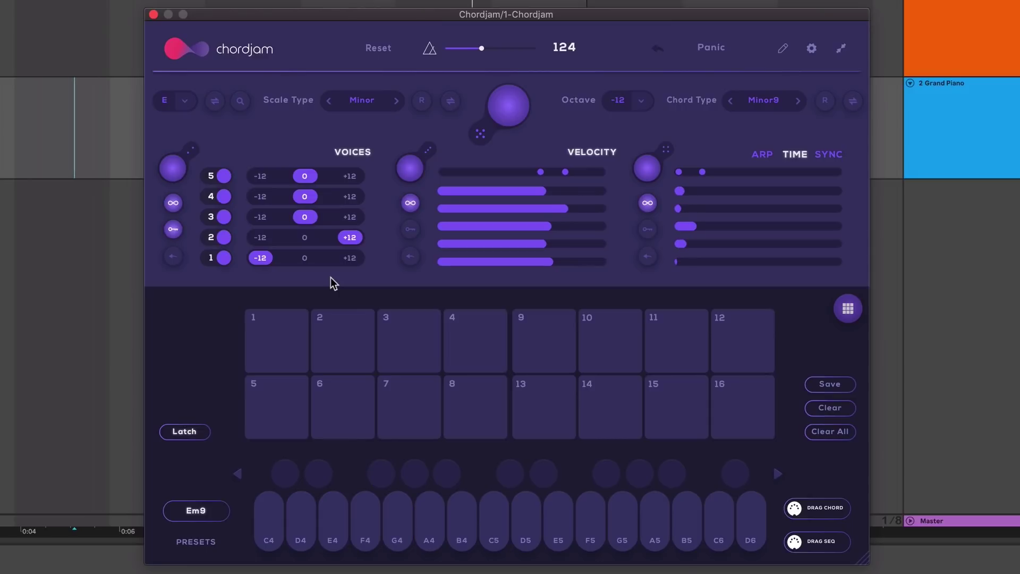
click(277, 332)
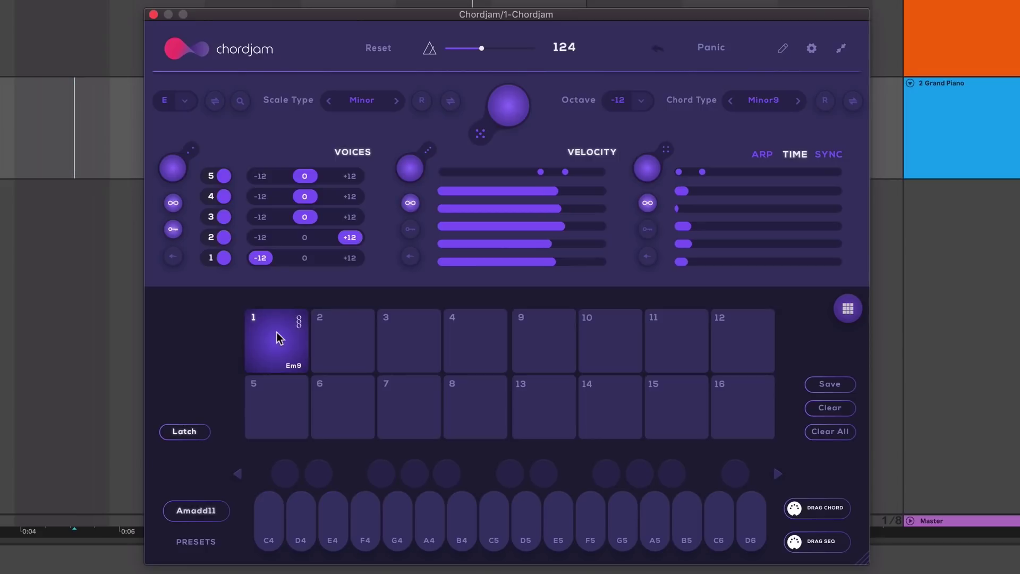
click(336, 330)
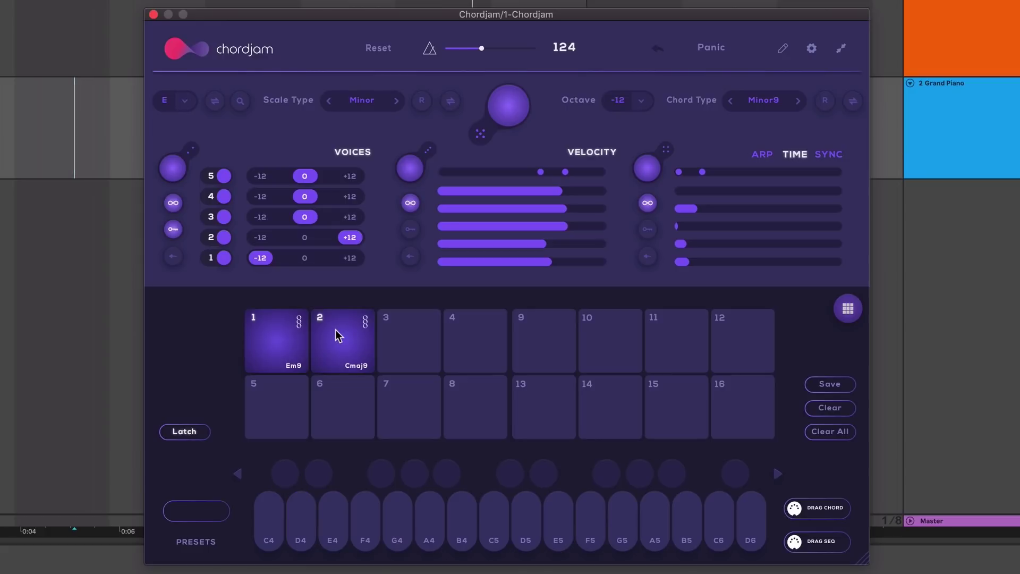
click(339, 333)
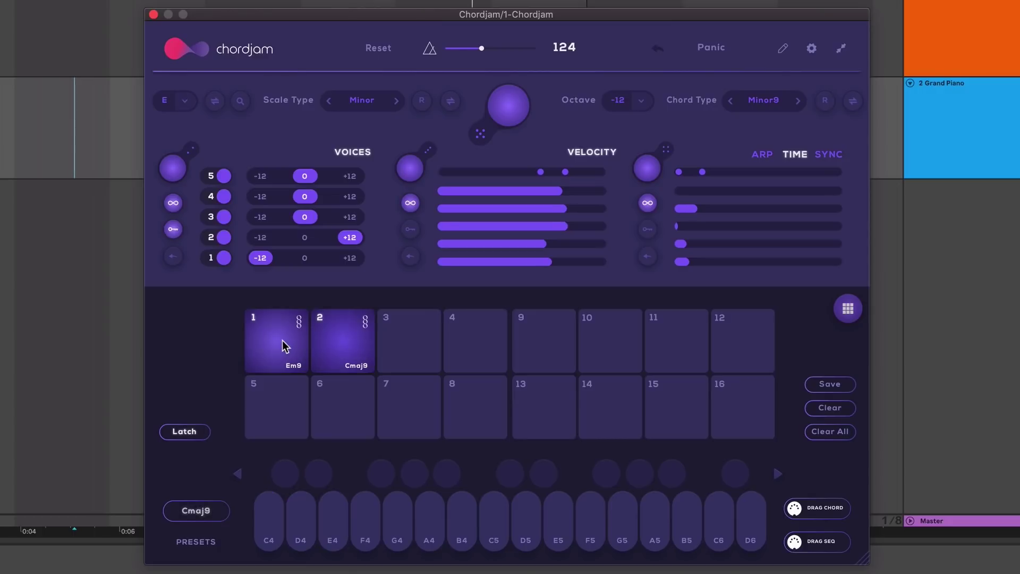
click(283, 346)
click(343, 343)
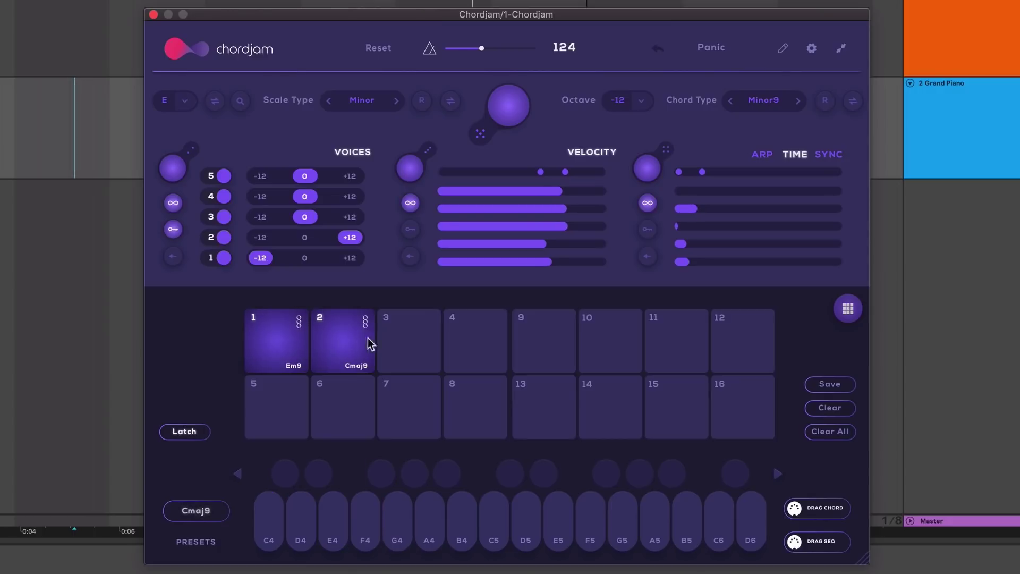
Store Am7 on chord pad 3 and Bm7b9 on chord pad 4.
click(417, 344)
click(413, 344)
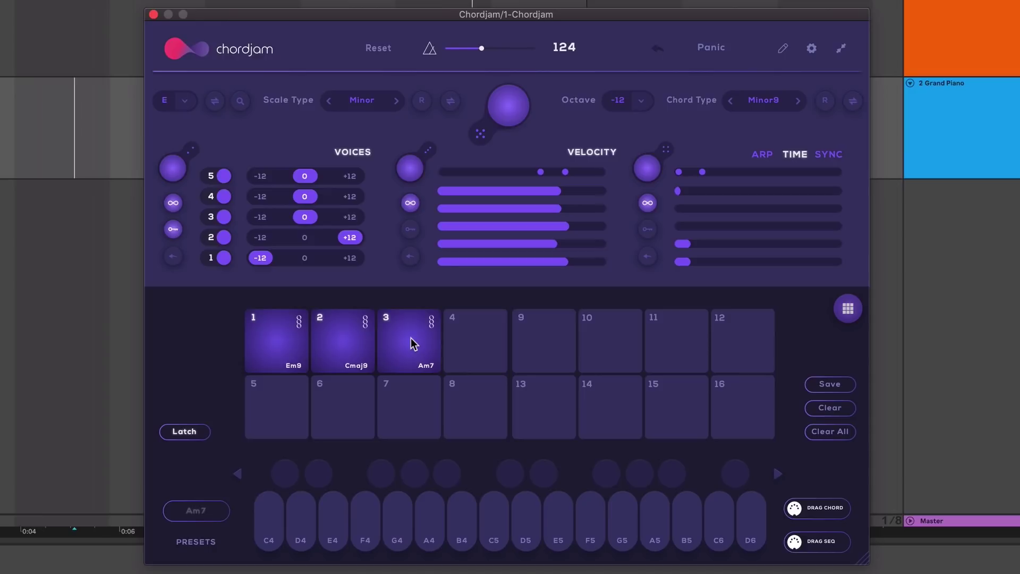
click(413, 344)
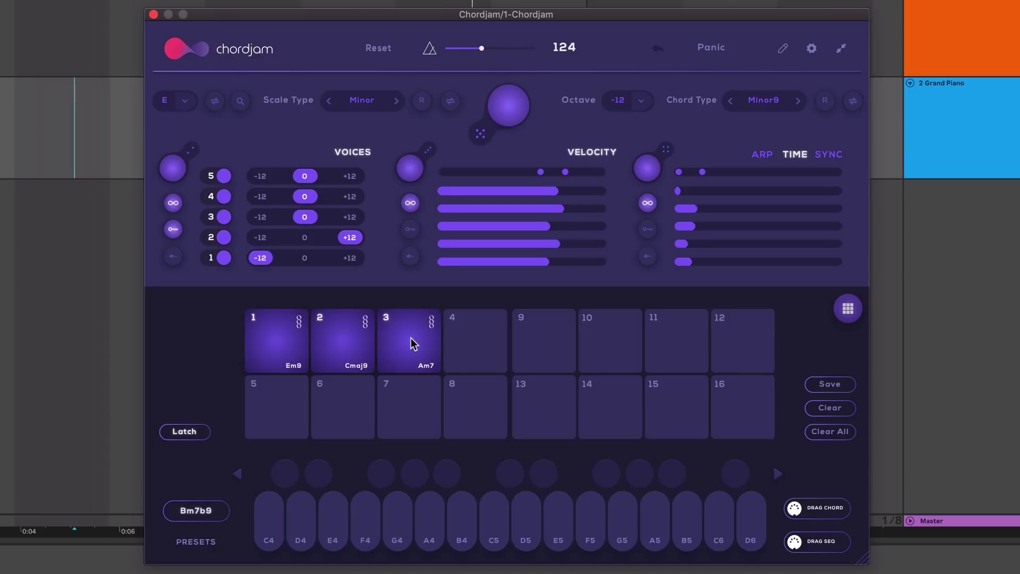
click(480, 335)
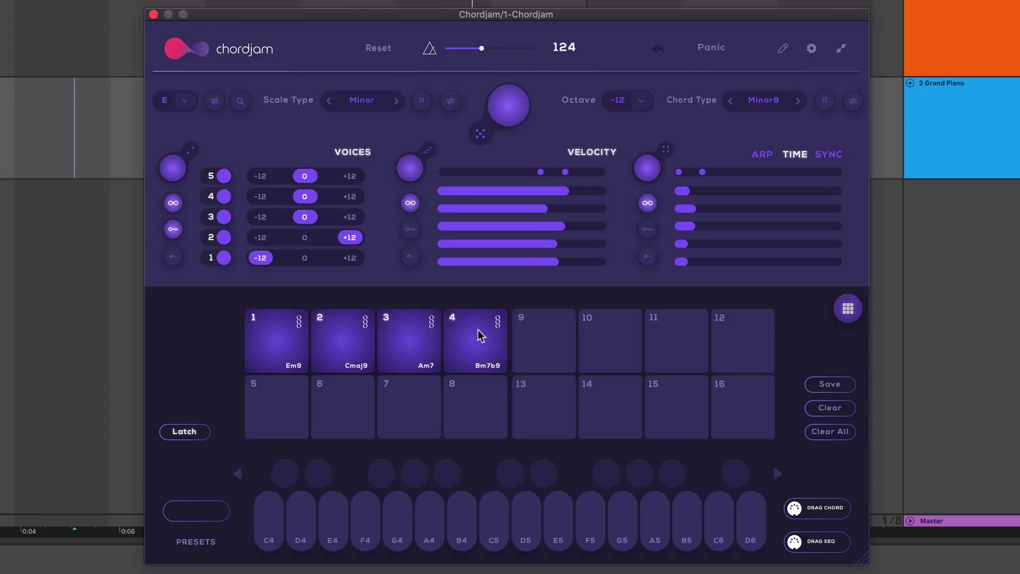
Play chord pads 1 to 4 in order to listen to the stored progression.
click(269, 349)
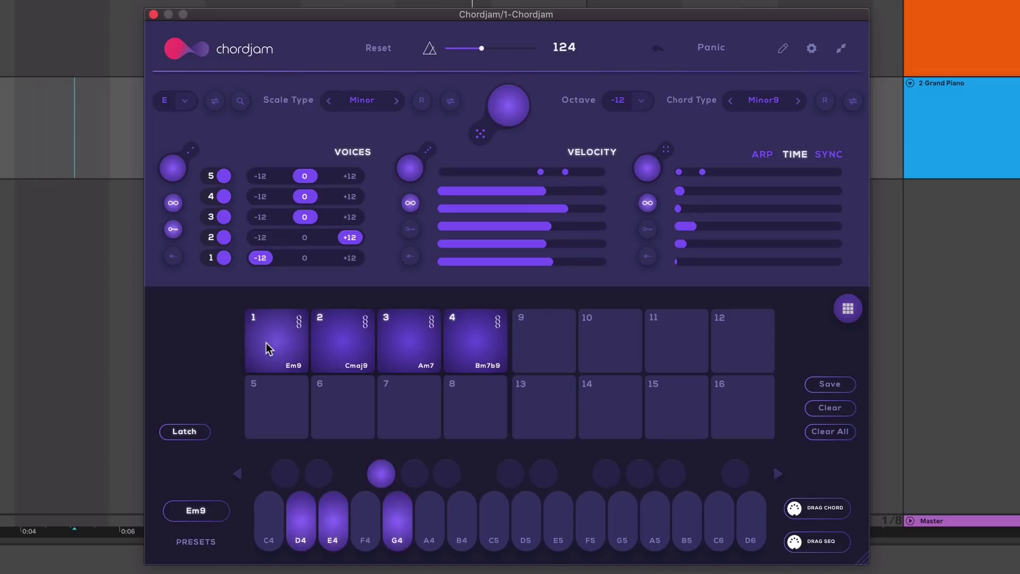
click(333, 349)
click(411, 341)
click(482, 333)
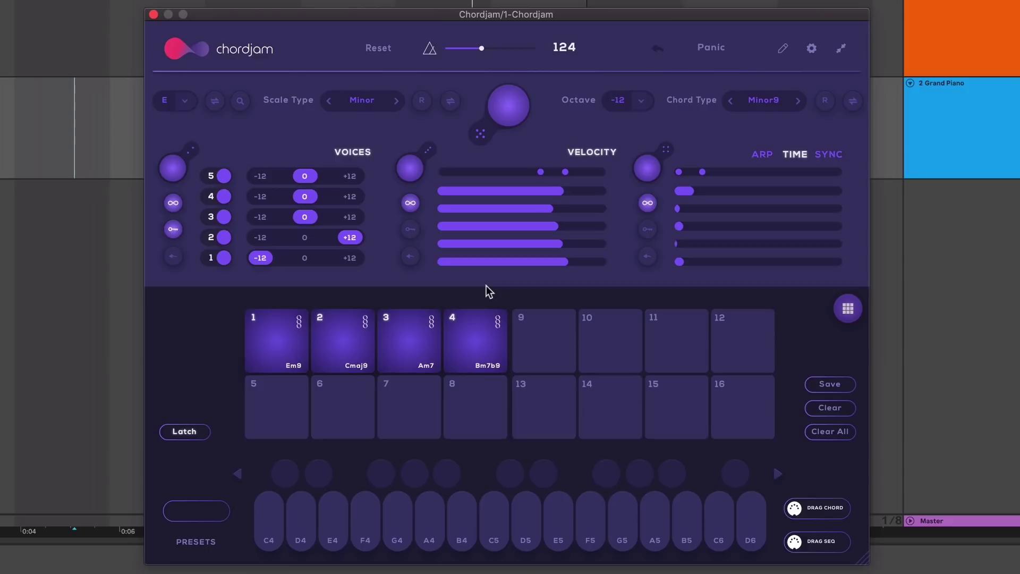
Switch the chord timing to ARP mode and store Em9, Cmaj9, Am7 and Bm7b9 as arpeggios on pads 9 to 12.
click(763, 156)
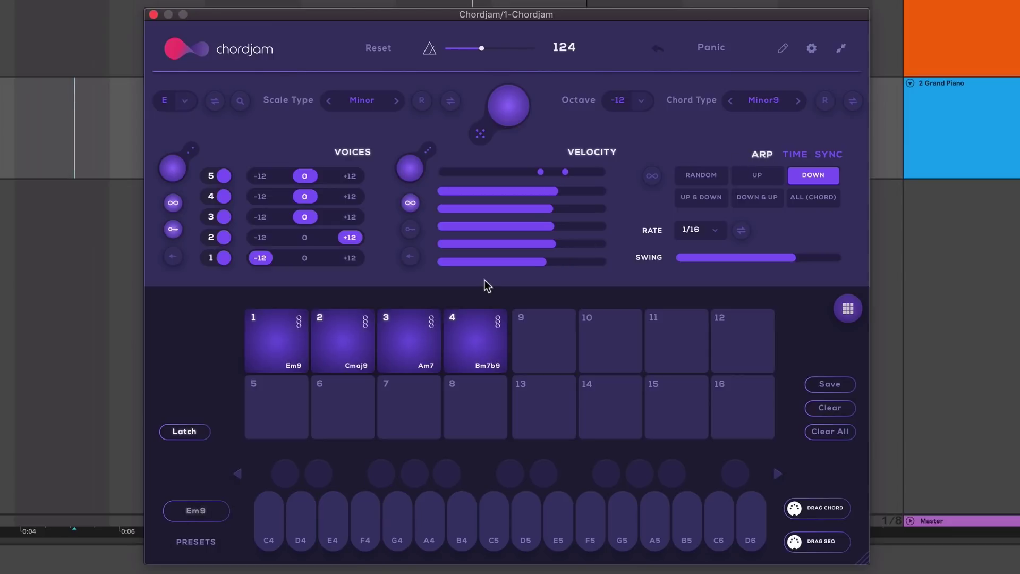
click(552, 337)
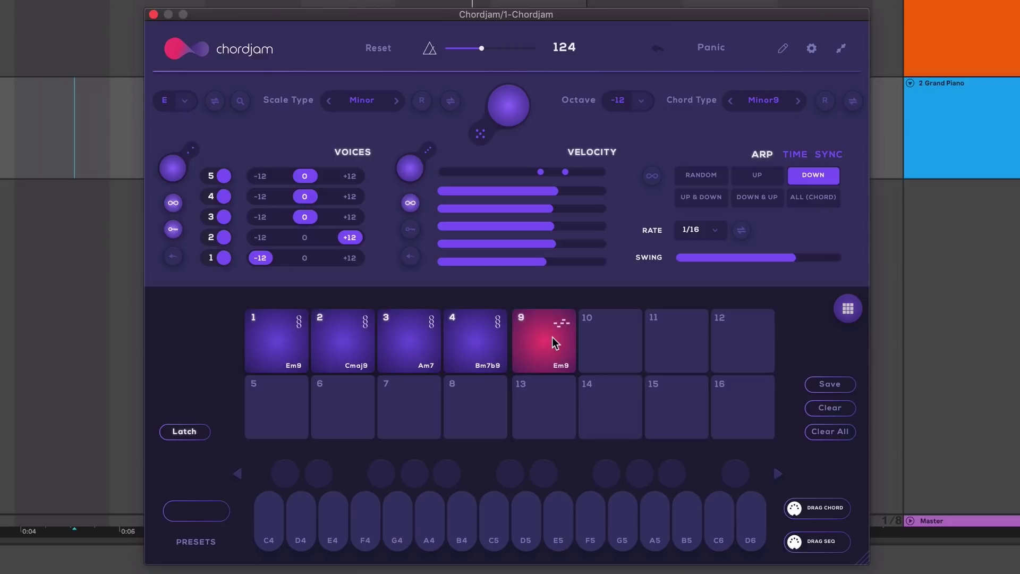
click(612, 333)
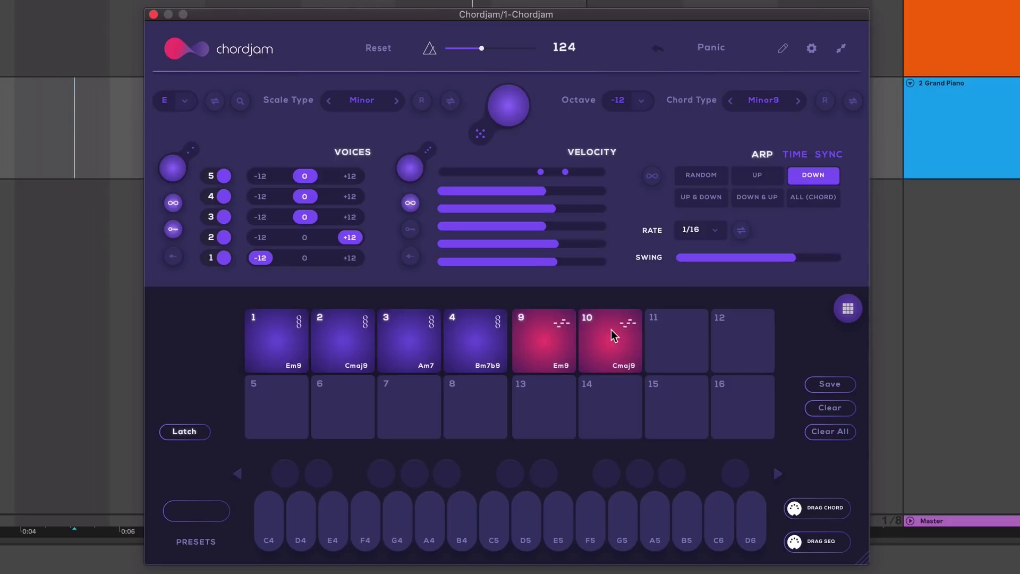
click(669, 332)
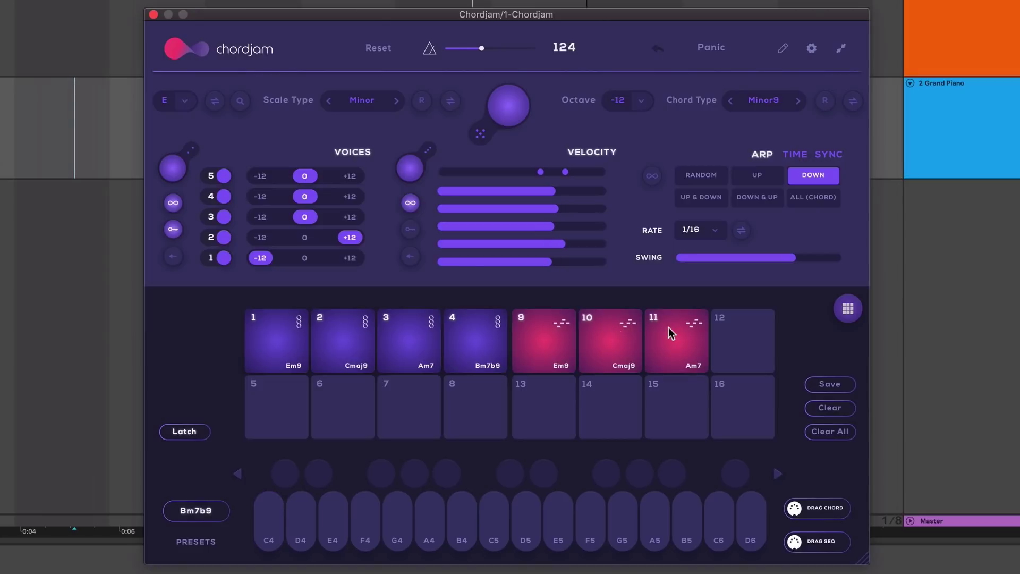
click(735, 323)
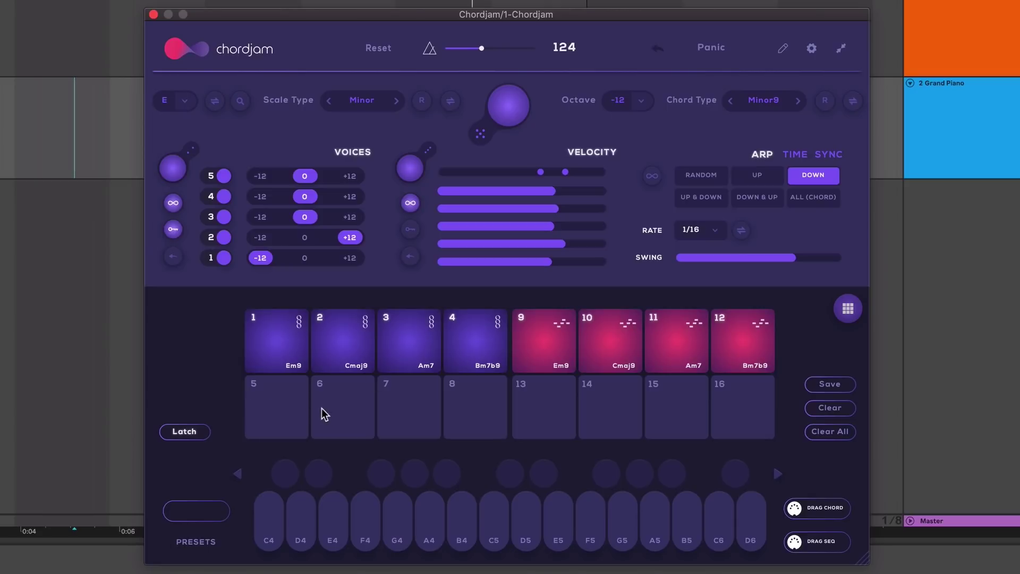
Store an arpeggiated Em7#5 on pad 5 and review the Trigger Pad MIDI CC mappings in the settings.
click(279, 403)
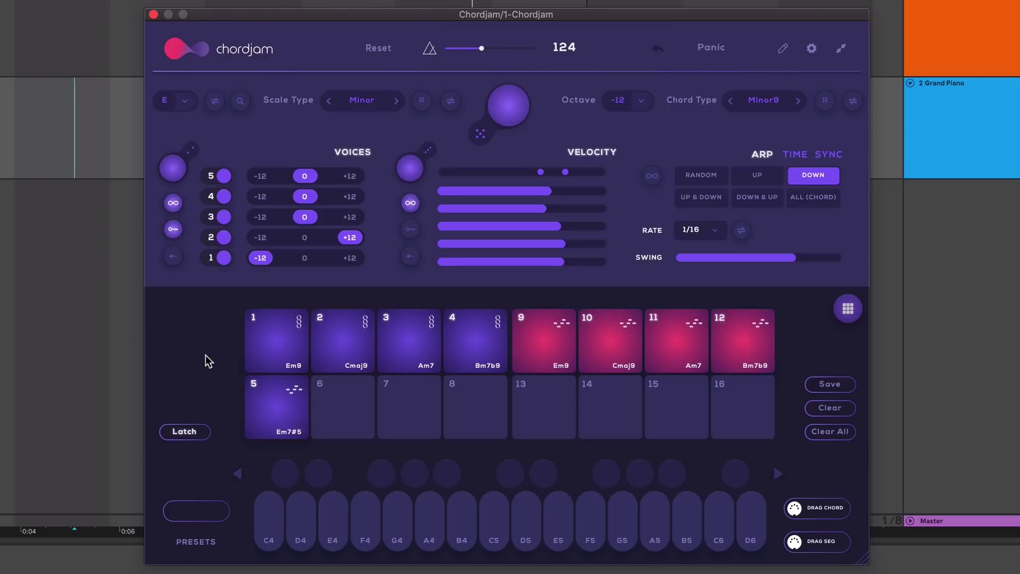
click(810, 49)
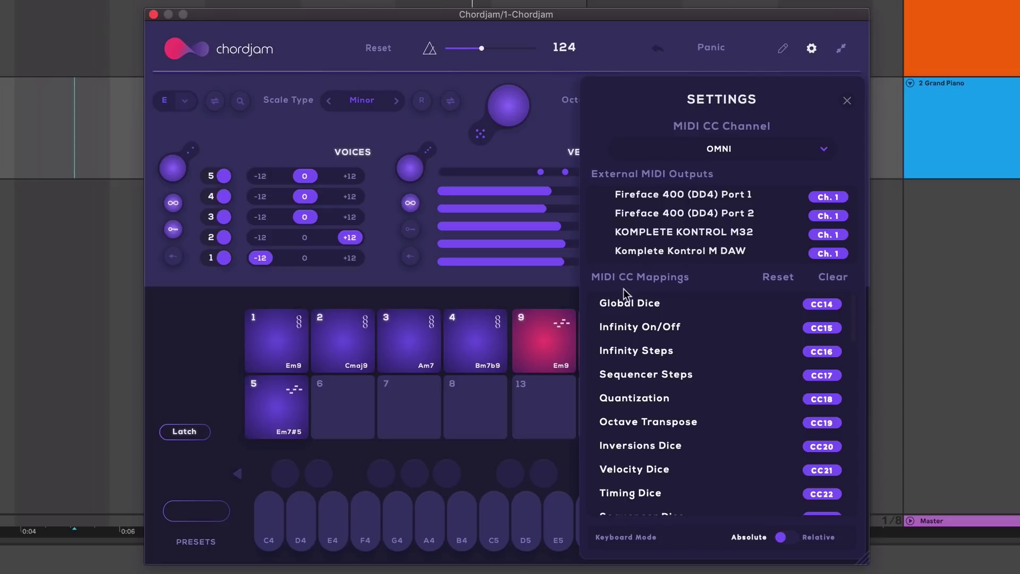
scroll(726, 361, down, 10)
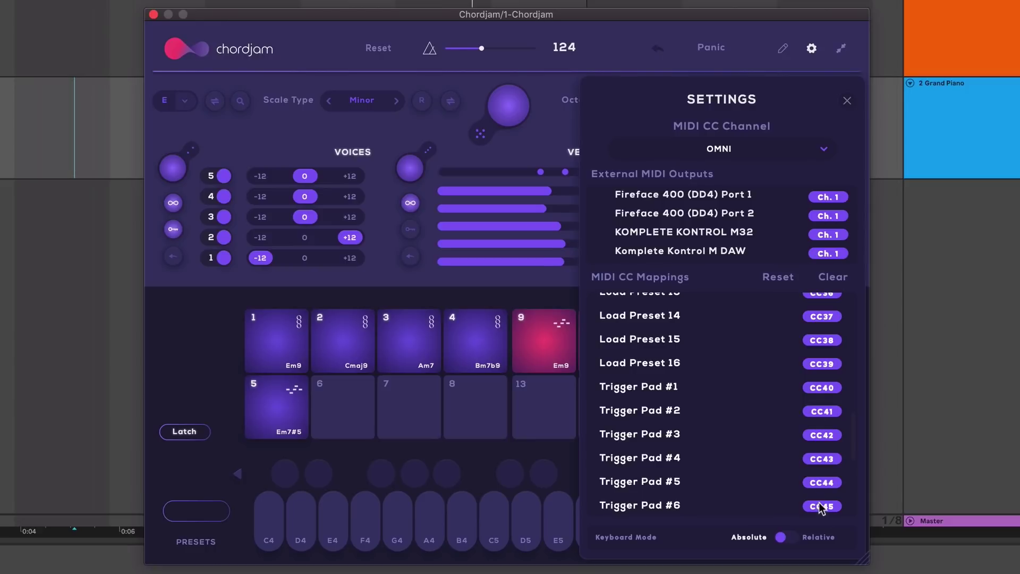
click(211, 332)
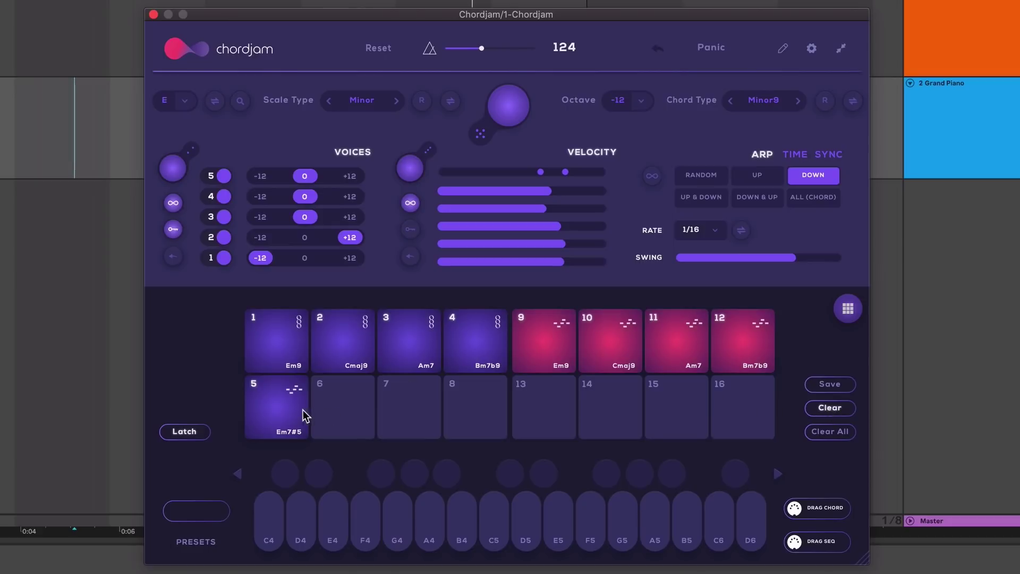
Clear the stored chord from pad 5.
right_click(276, 409)
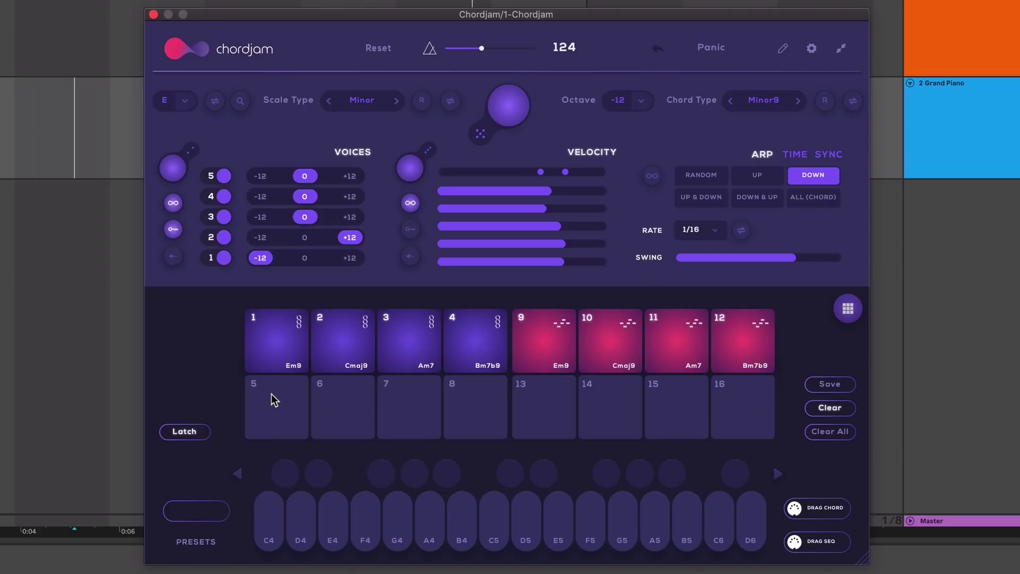
click(832, 410)
Save the current pad set under the name "My New Pads".
click(828, 385)
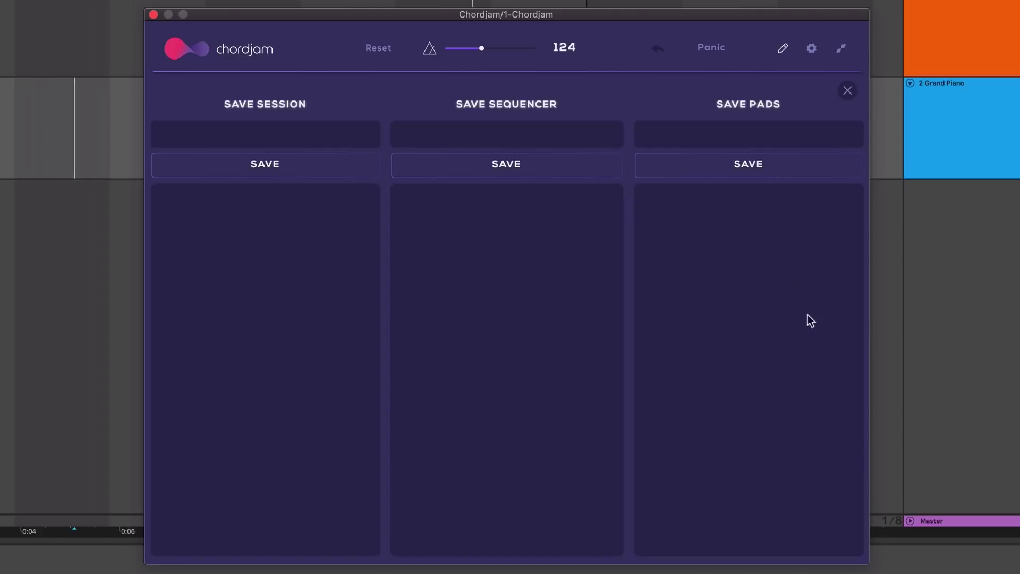
click(751, 133)
text(My New Pads)
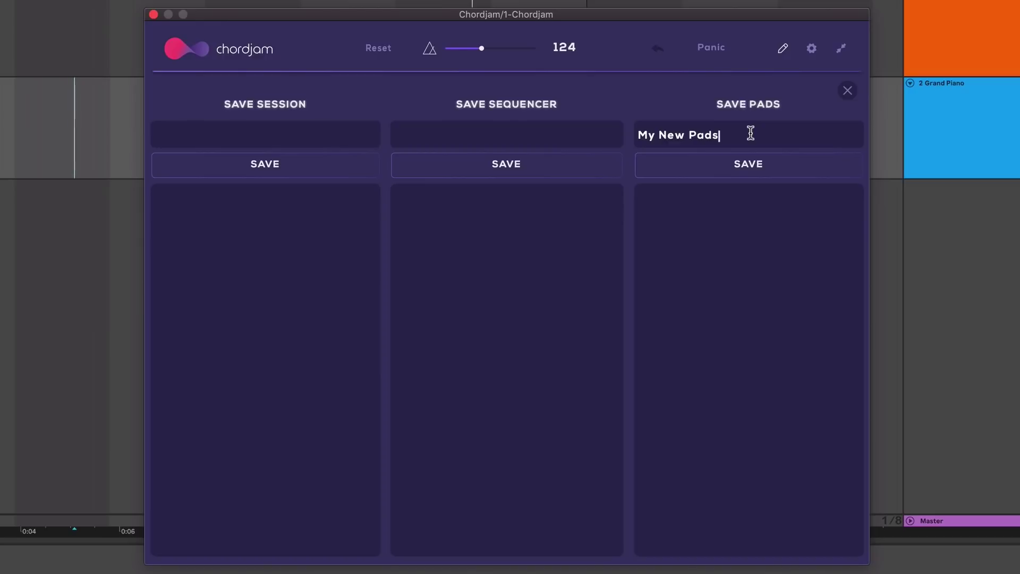
click(754, 164)
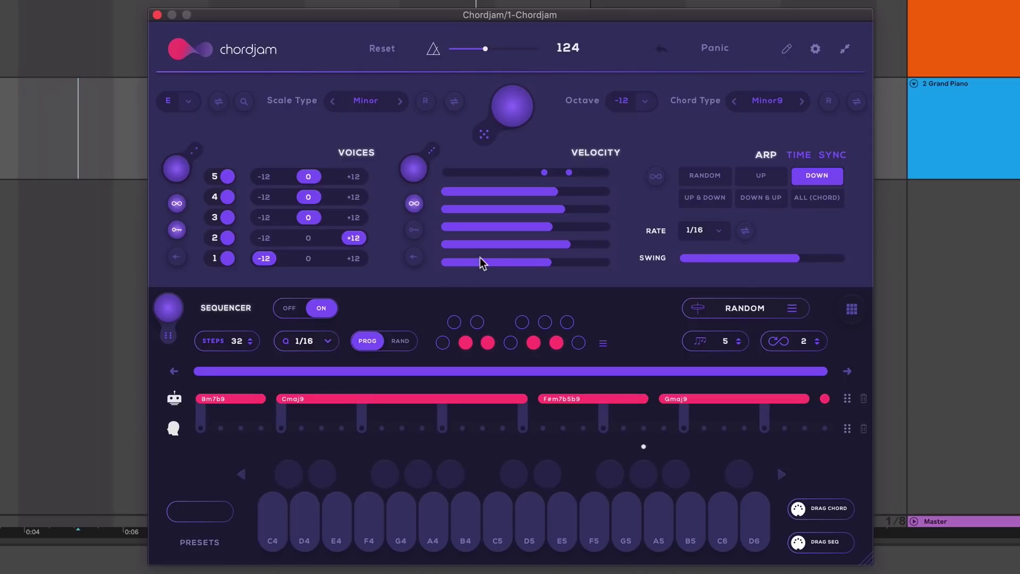
Review the session, sequencer and pads save sections, and compare the pad view with the sequencer view.
click(787, 50)
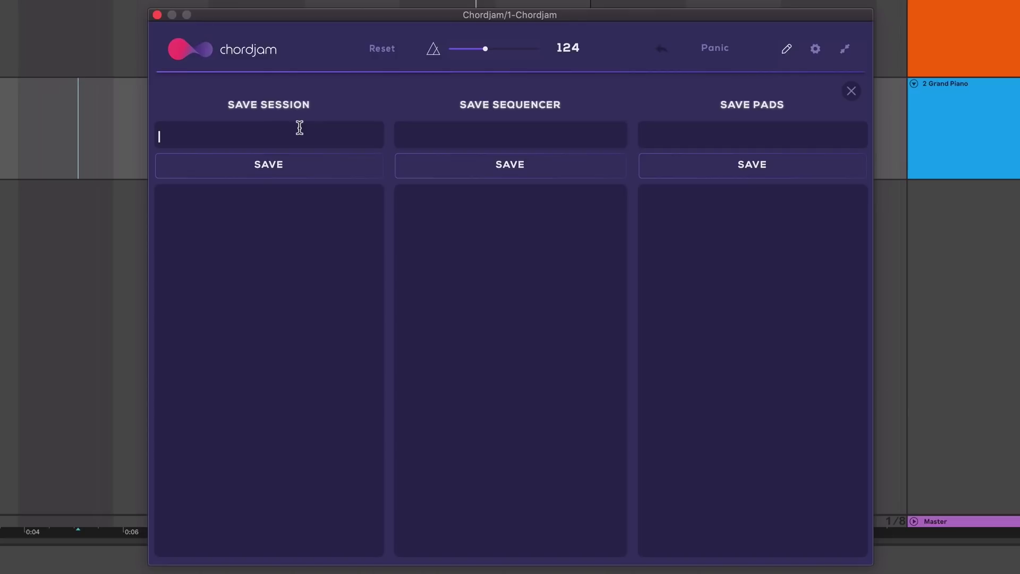
click(471, 135)
click(672, 137)
click(854, 93)
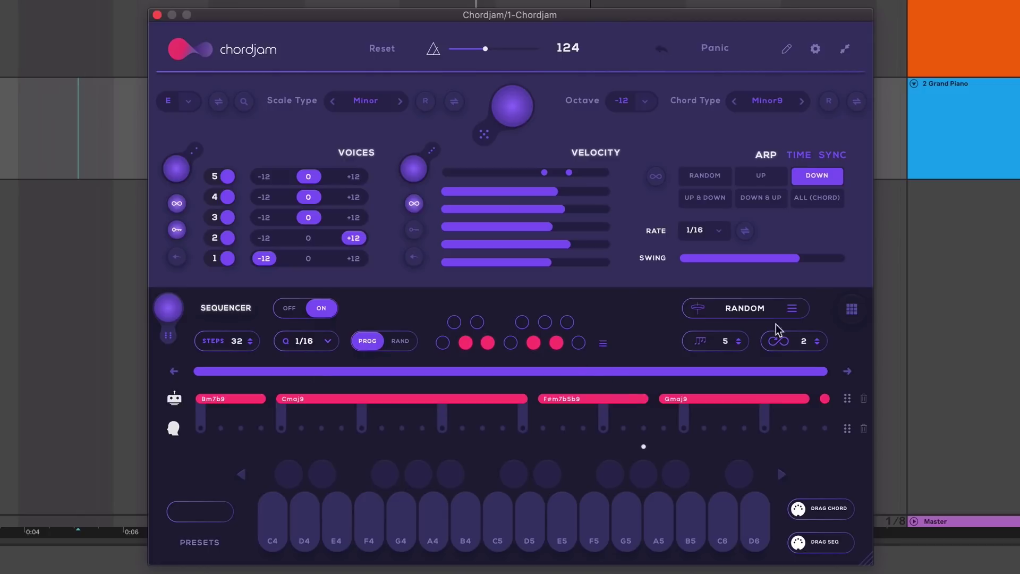
click(853, 310)
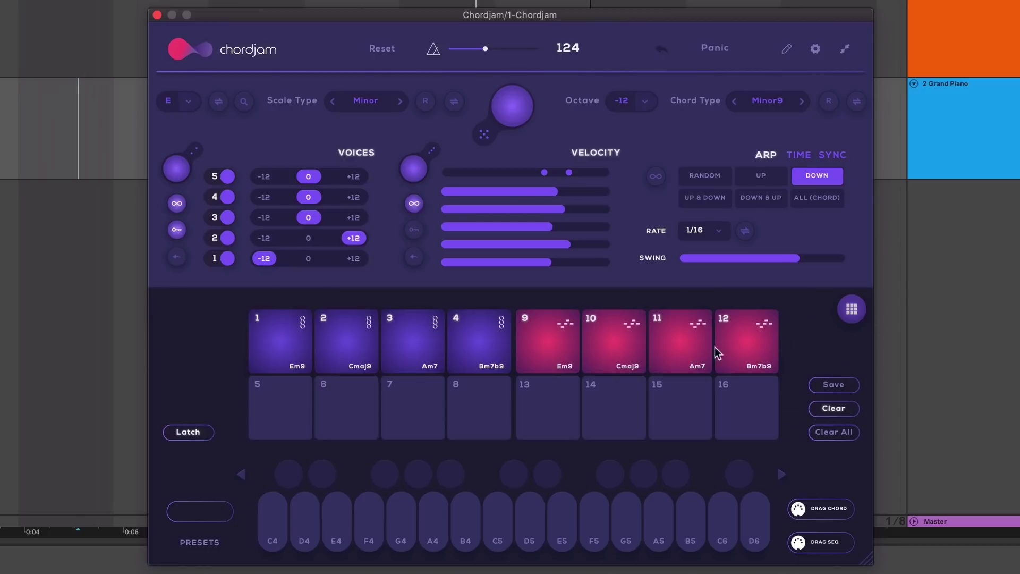
click(850, 310)
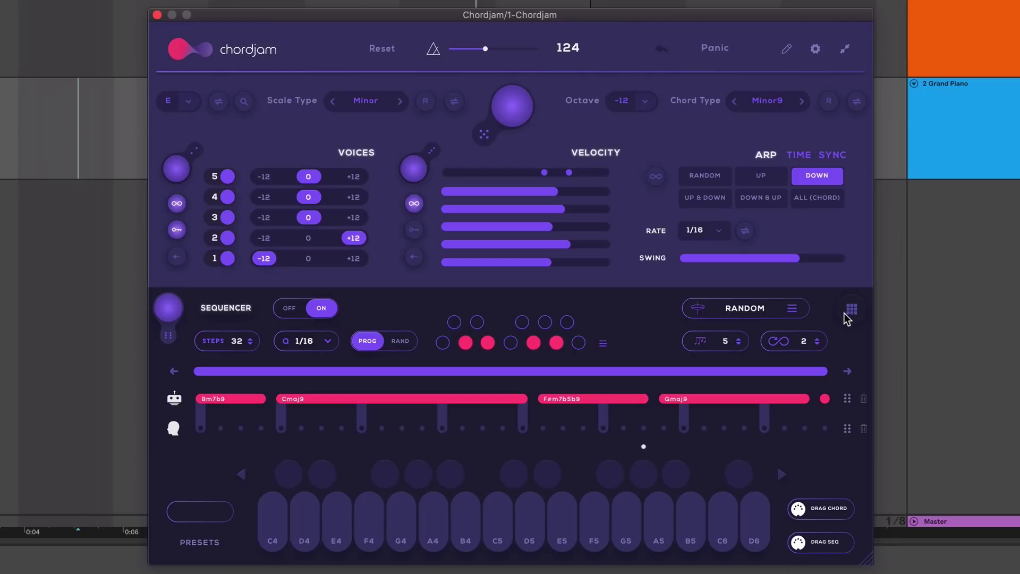
Save the current setup as a session named "My First Session" and load that session.
click(786, 49)
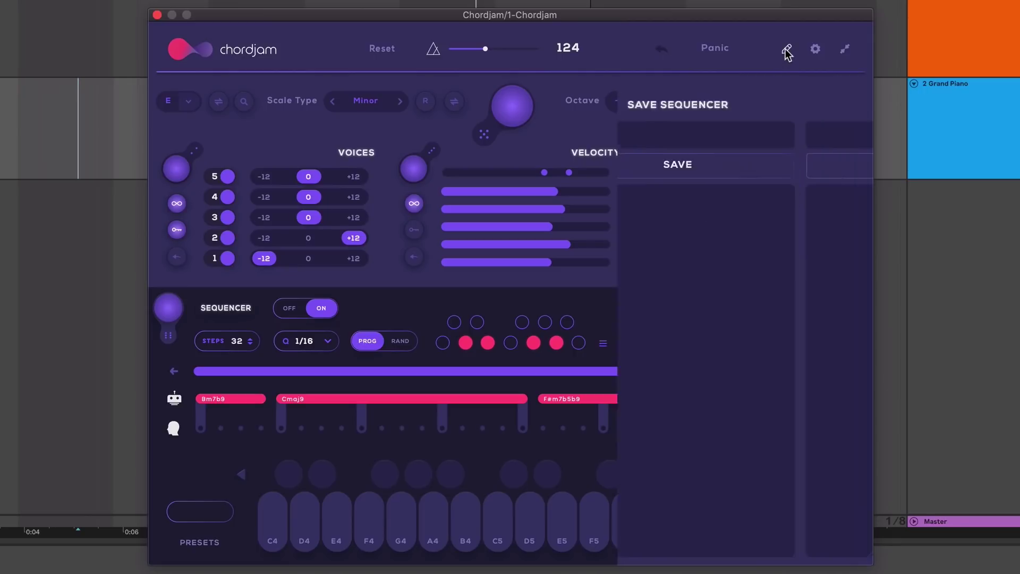
click(230, 135)
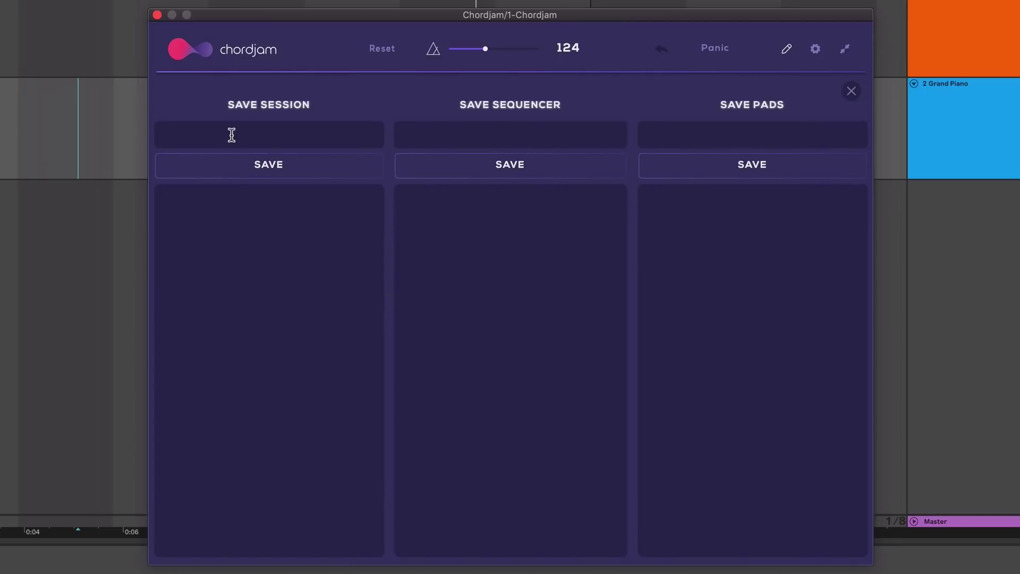
text(My First Session)
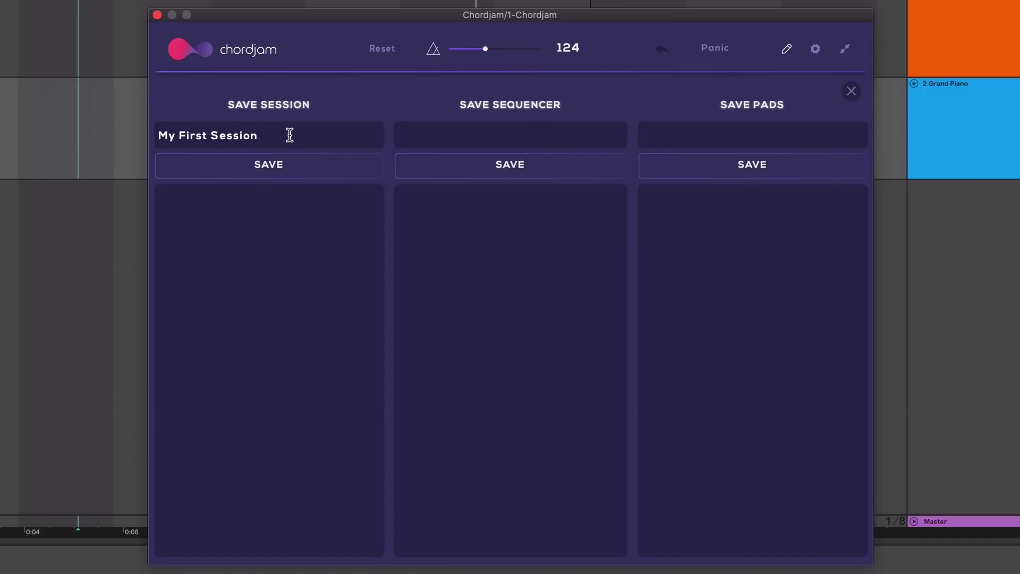
click(286, 163)
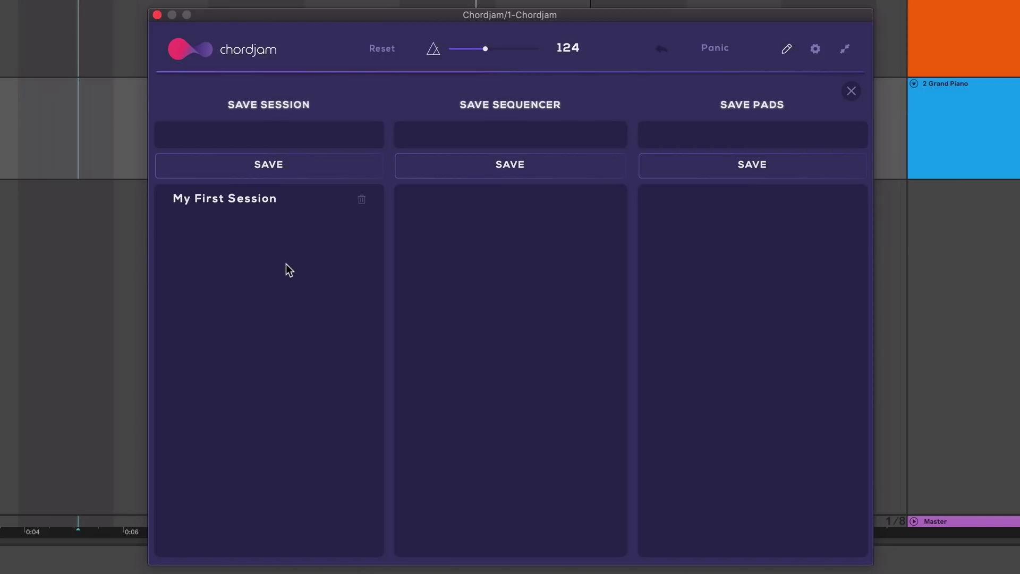
click(271, 196)
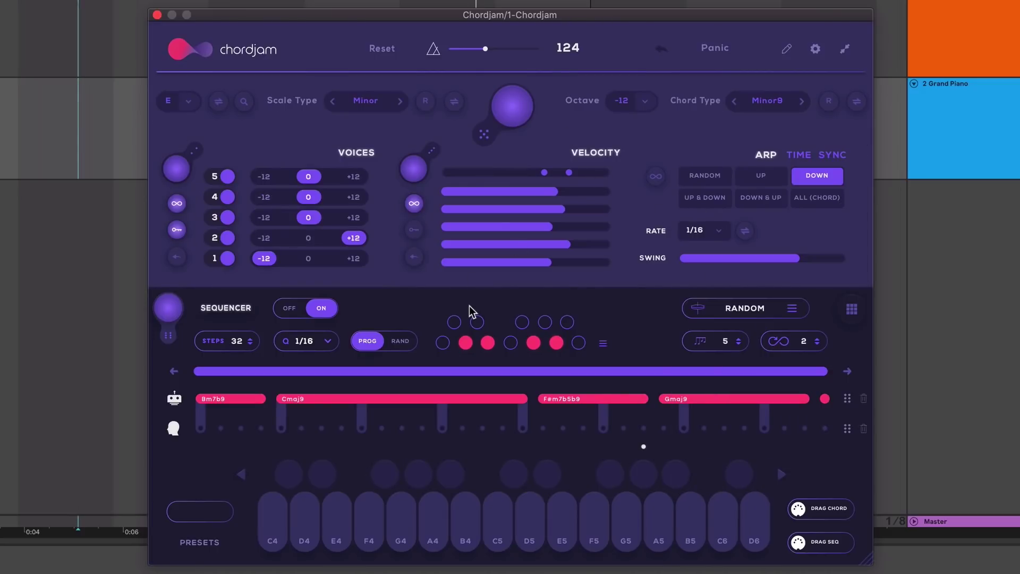
Save the current sequencer pattern under the name "My First Sequence".
click(788, 50)
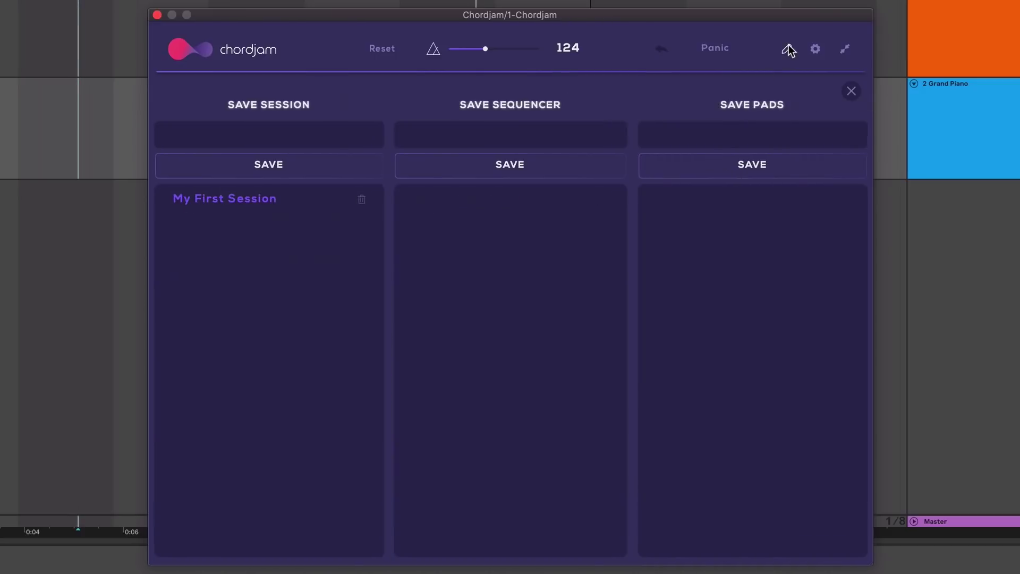
click(543, 133)
text(My First Sequence)
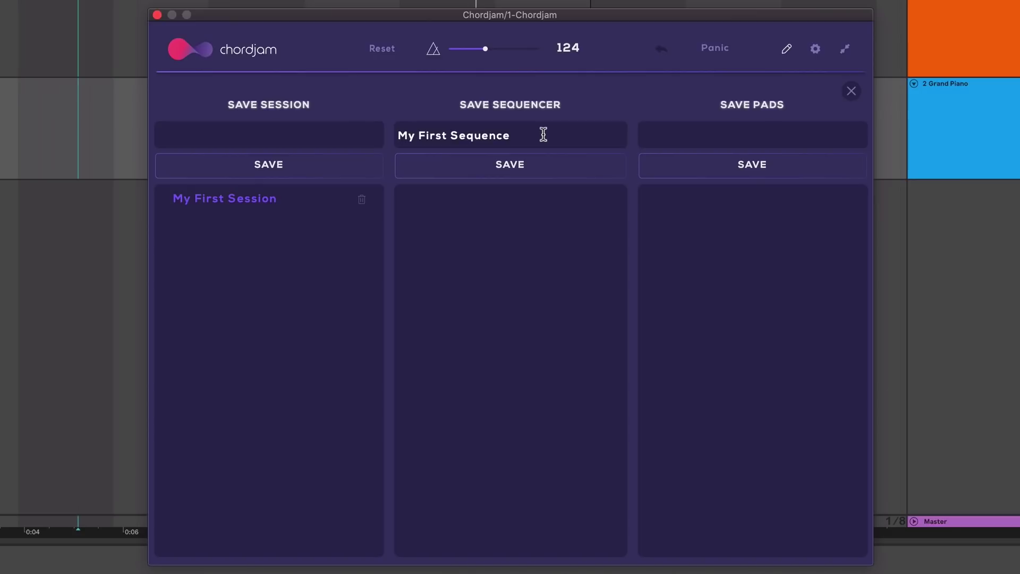
click(534, 169)
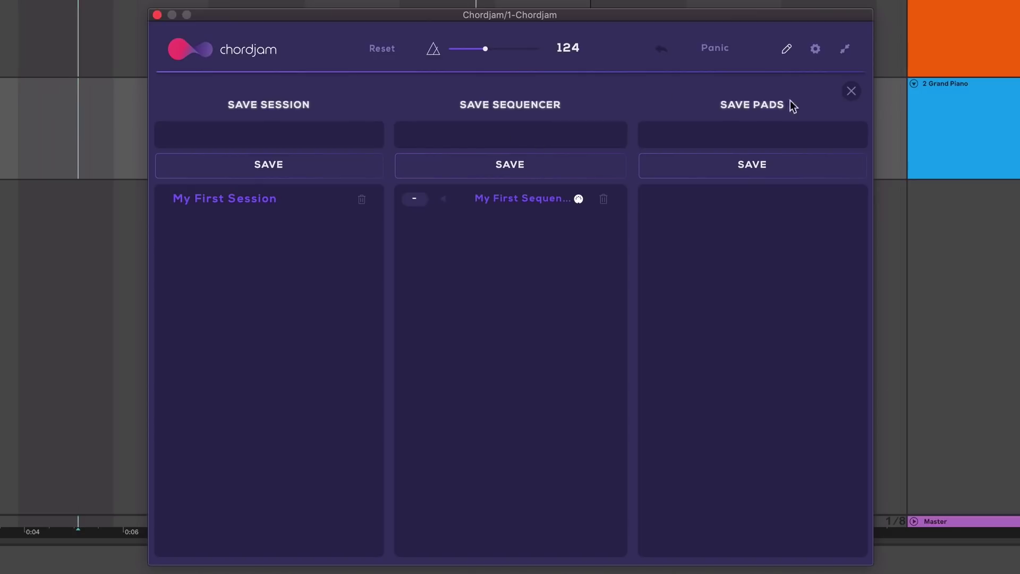
Randomize the sequencer pattern and save it as a sequence named "Second Sequence".
click(851, 91)
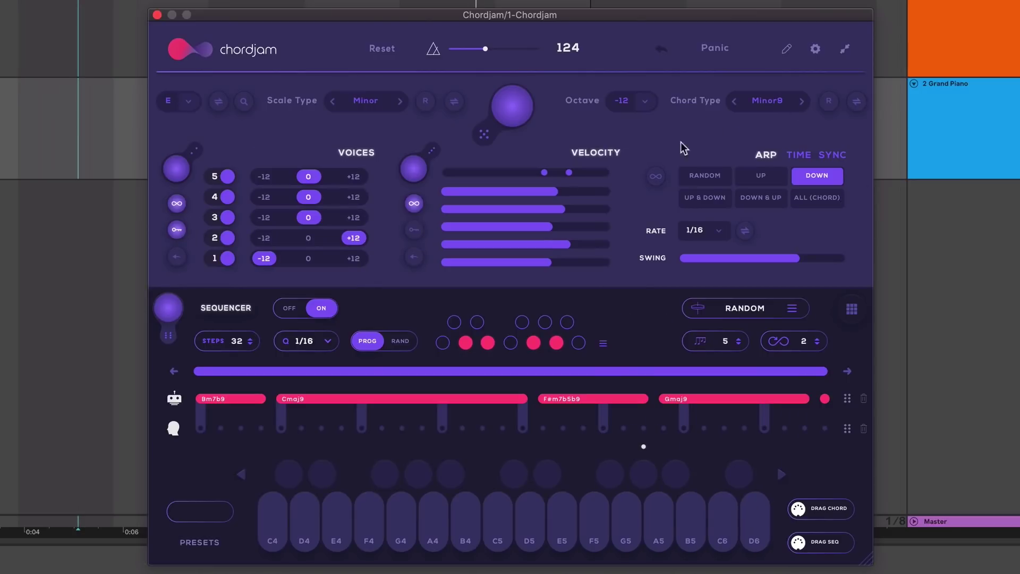
click(173, 309)
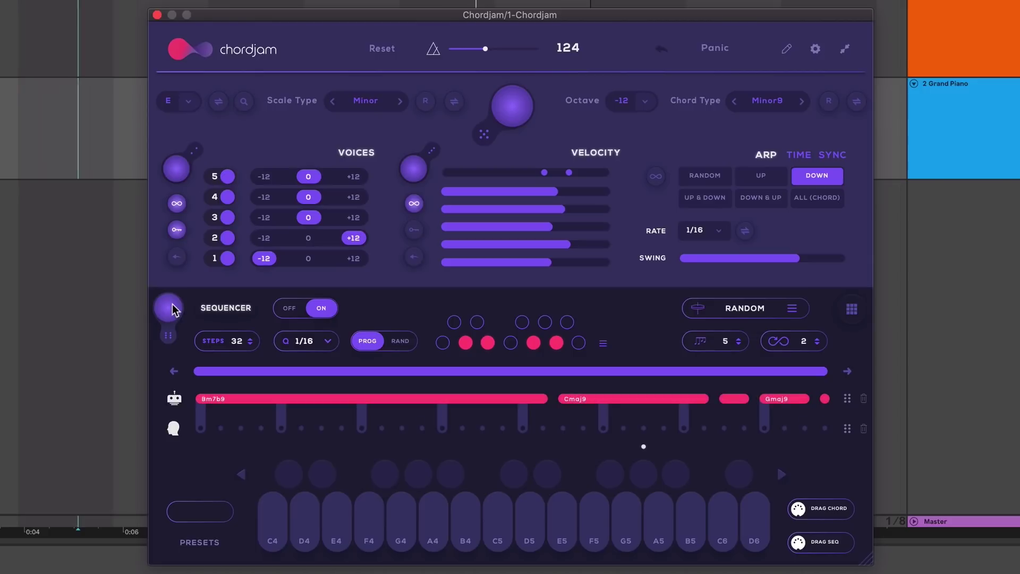
click(787, 49)
click(550, 130)
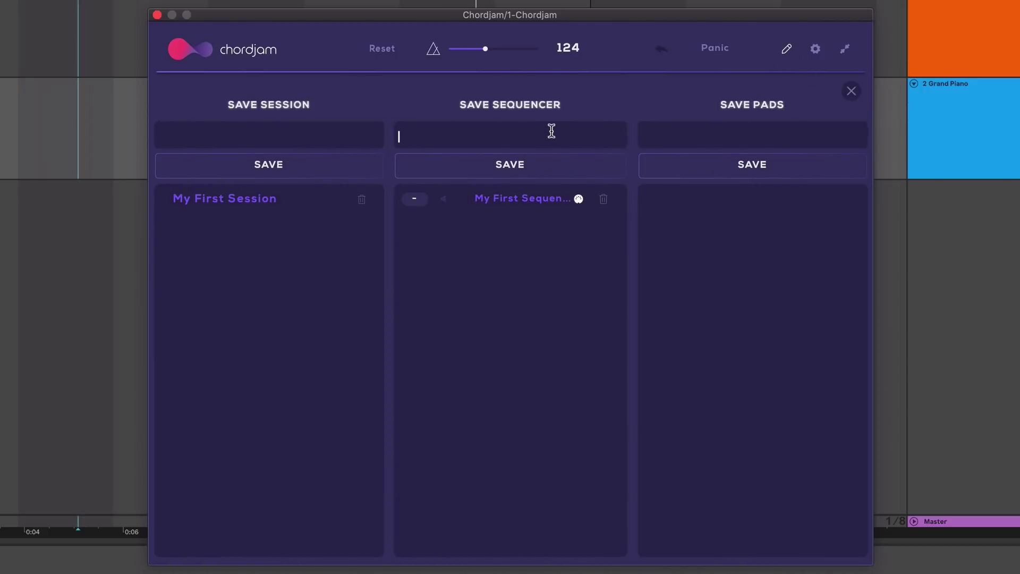
text(Second Sequence)
click(527, 161)
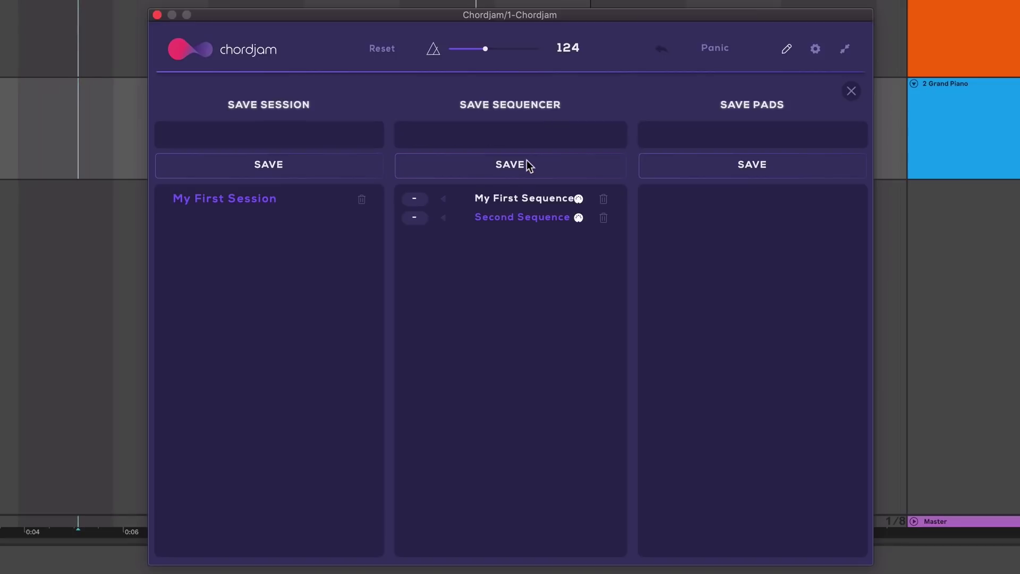
Load "My First Sequence", and assign it to preset slot 1 and "Second Sequence" to preset slot 2.
click(527, 198)
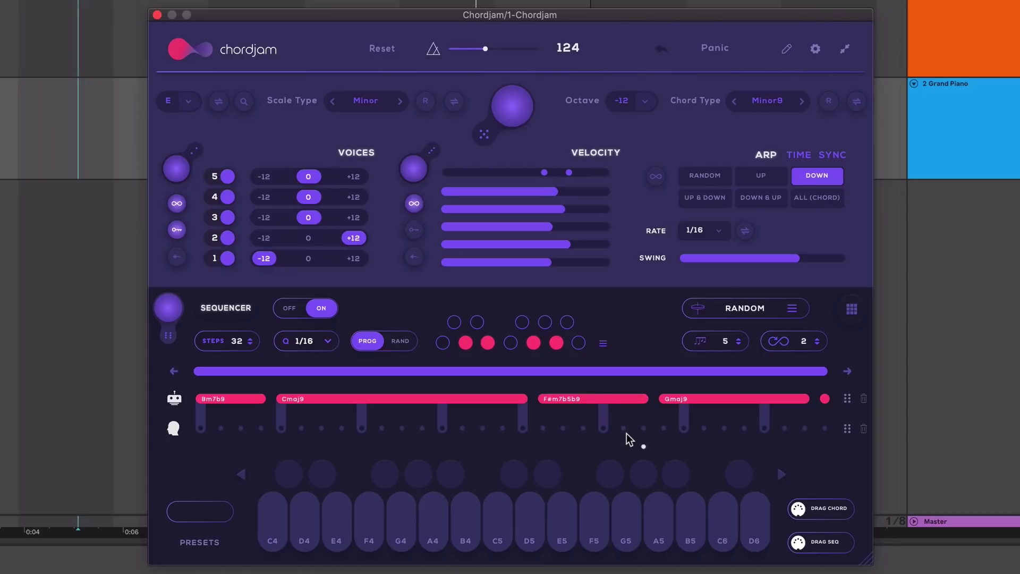
click(209, 544)
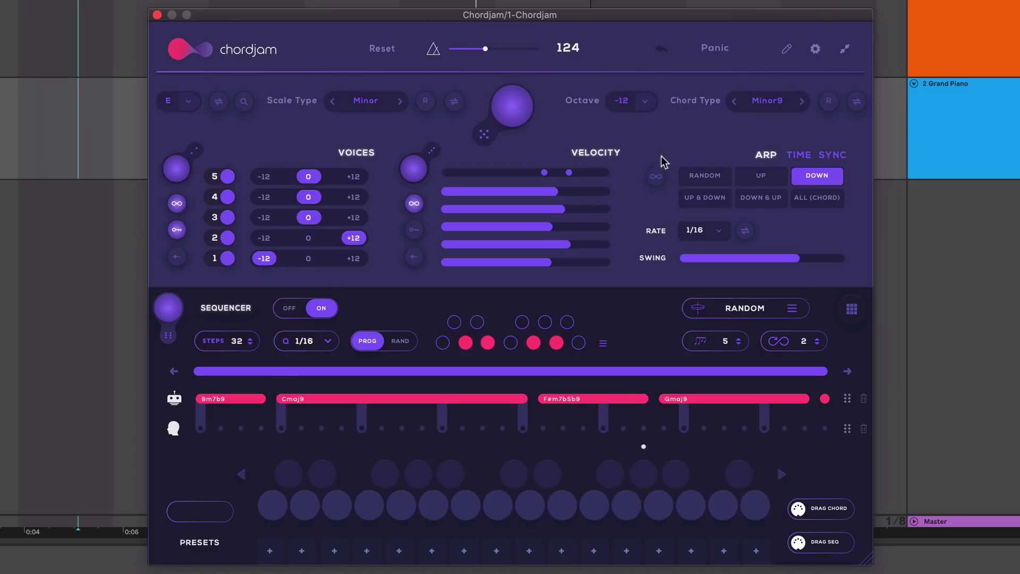
click(787, 49)
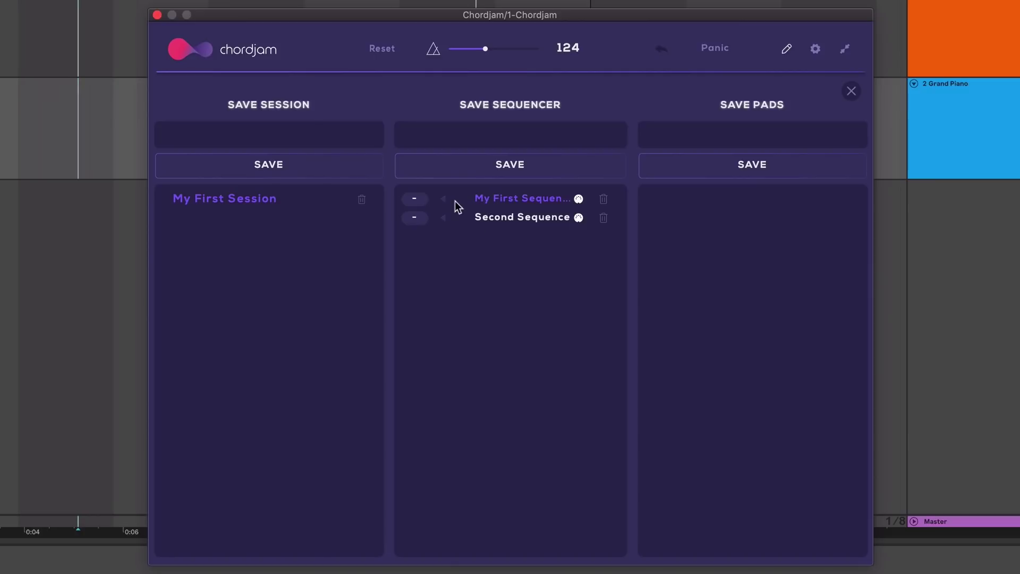
click(415, 198)
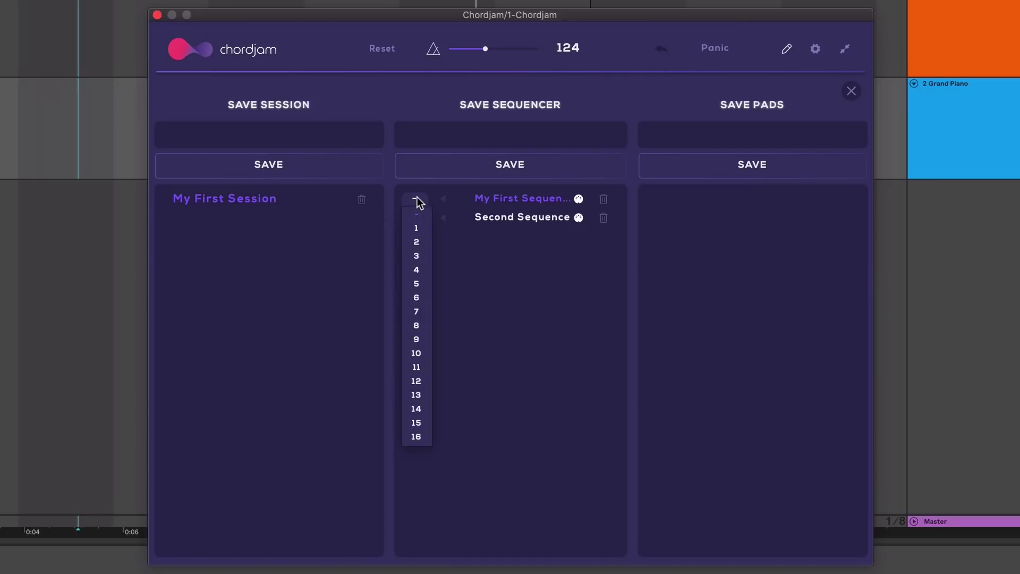
click(420, 227)
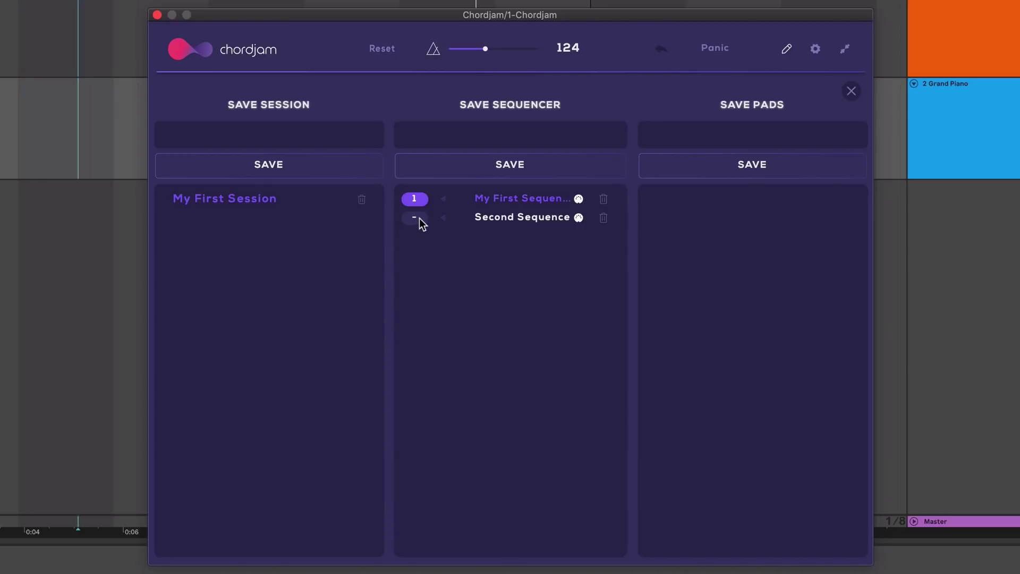
click(419, 218)
click(423, 260)
click(851, 90)
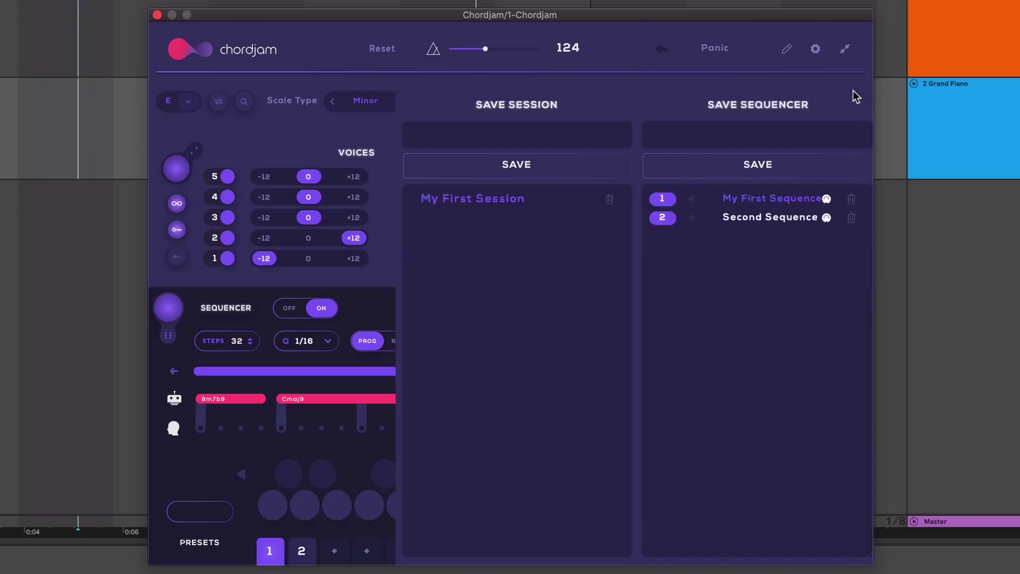
Switch back and forth between sequencer presets 1 and 2 to compare them, finishing on preset 1.
click(302, 552)
click(269, 550)
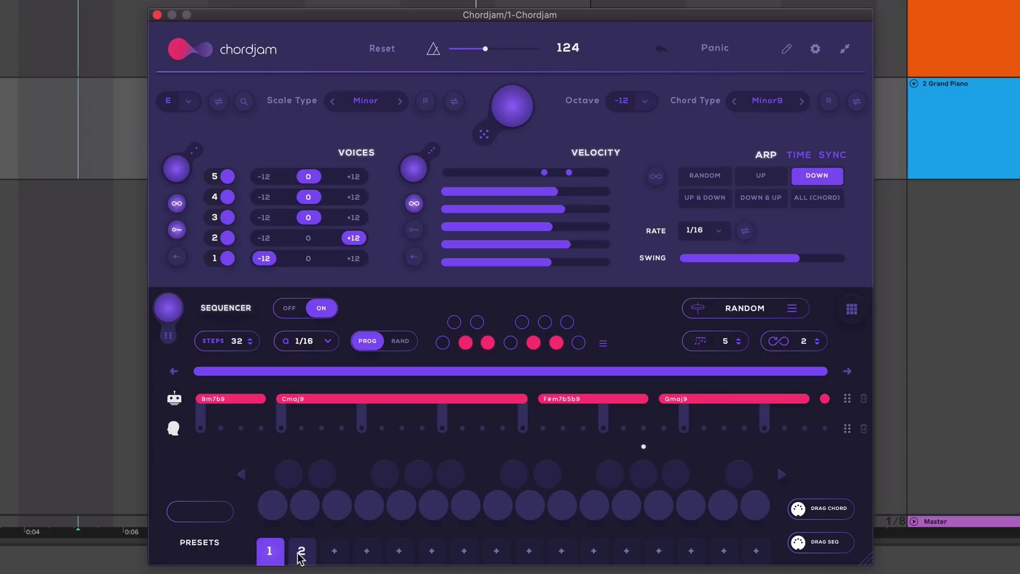
click(302, 556)
click(269, 551)
click(301, 555)
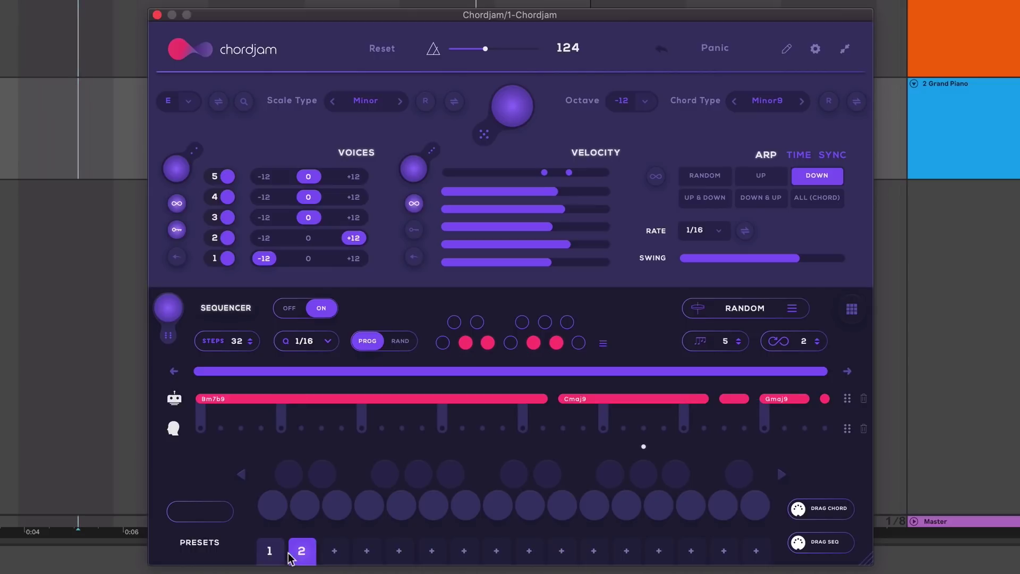
click(275, 556)
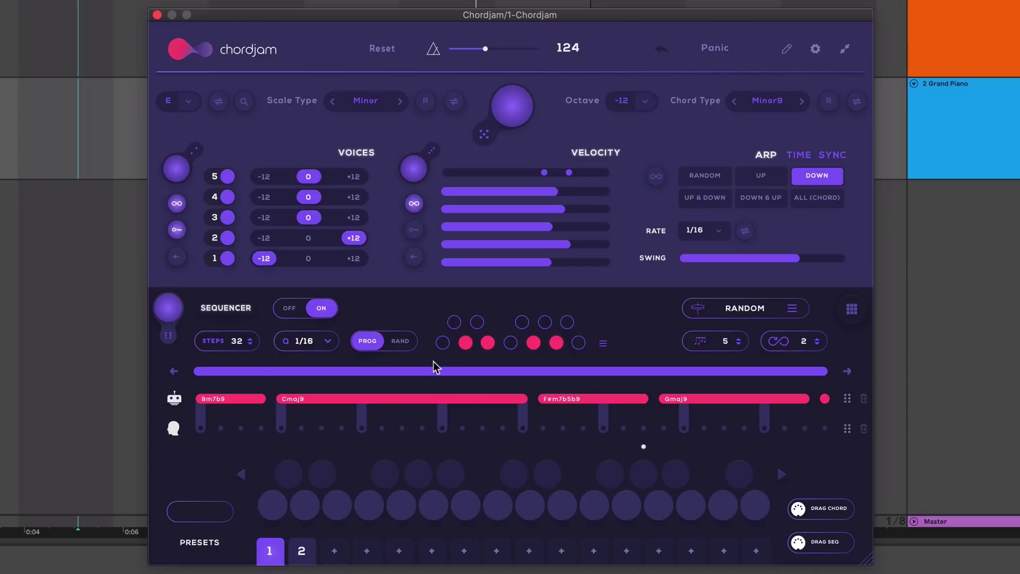
Store the current sequencer pattern in the empty preset slot 3.
click(787, 49)
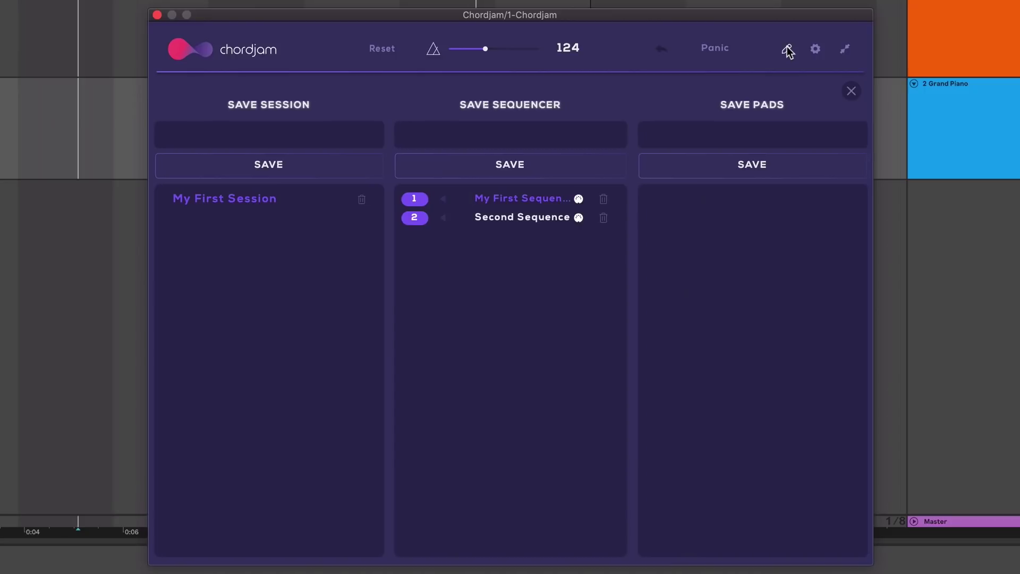
click(850, 91)
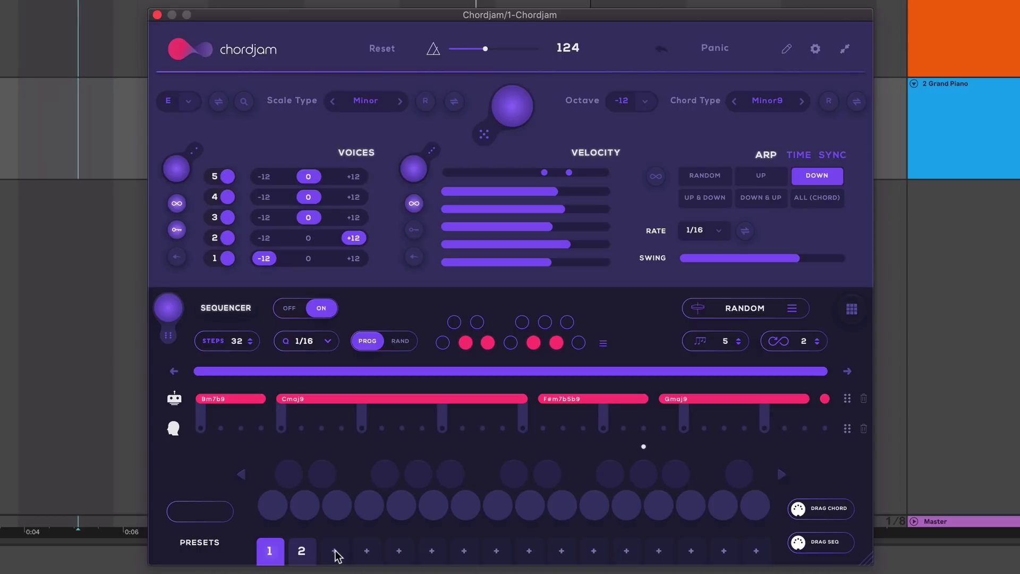
click(336, 552)
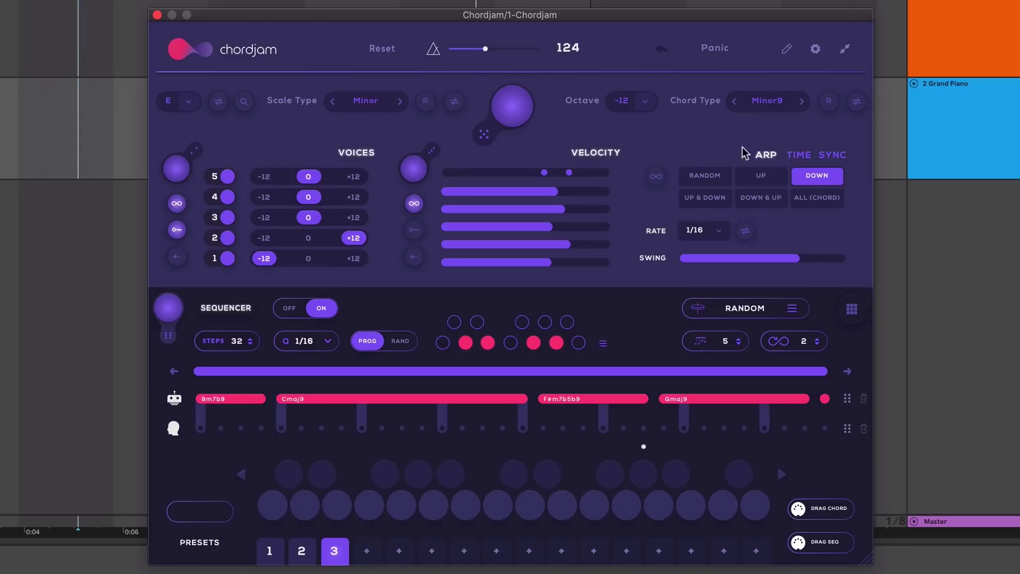
Remove the preset slot assignment from "Seq #3" and delete that saved sequence.
click(786, 50)
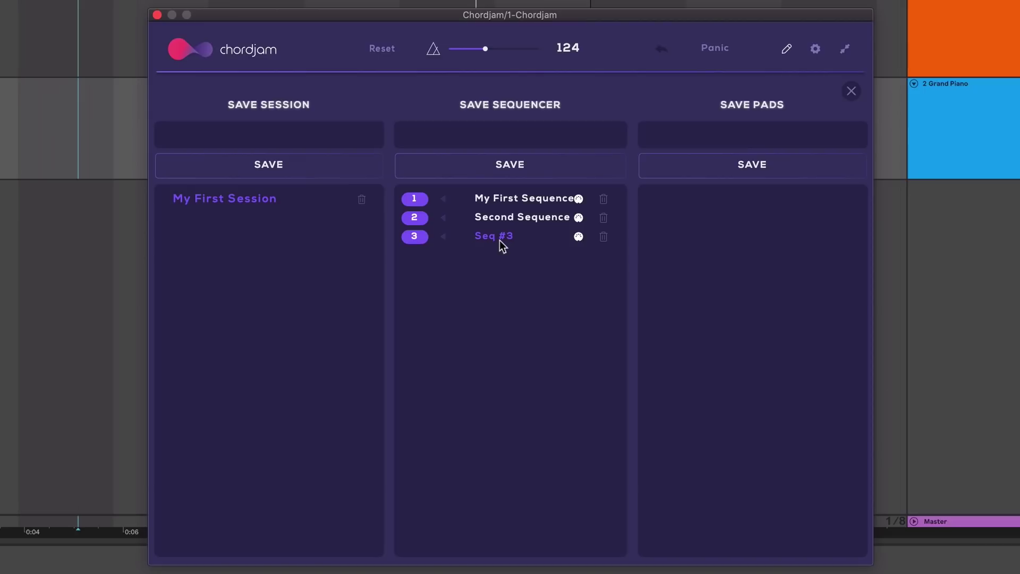
click(414, 237)
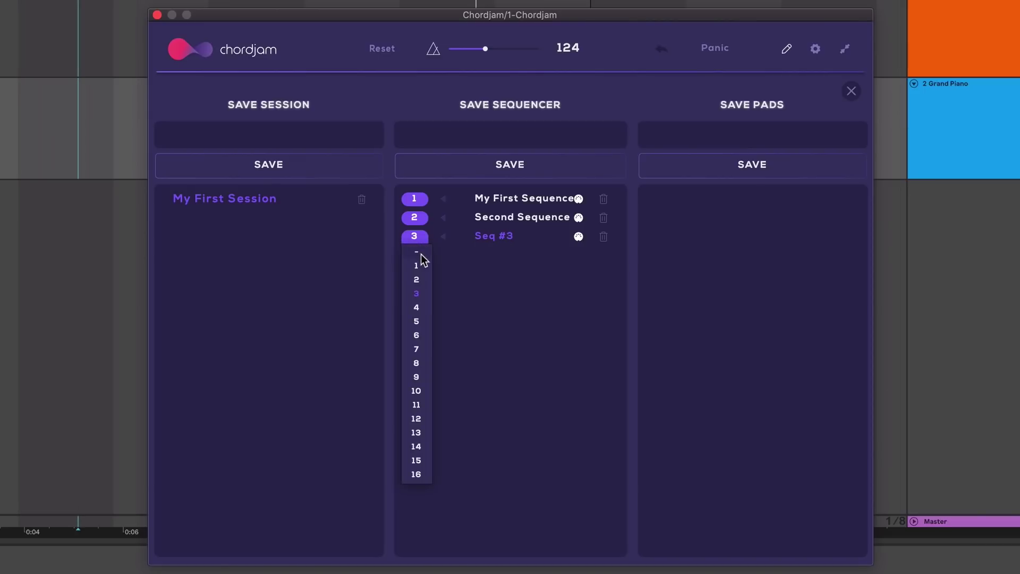
click(421, 253)
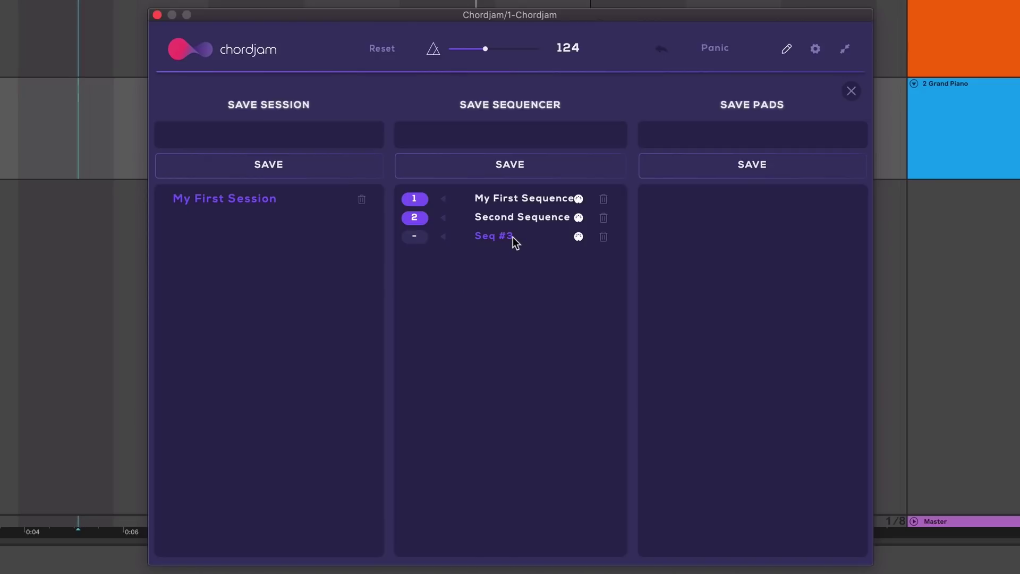
click(604, 237)
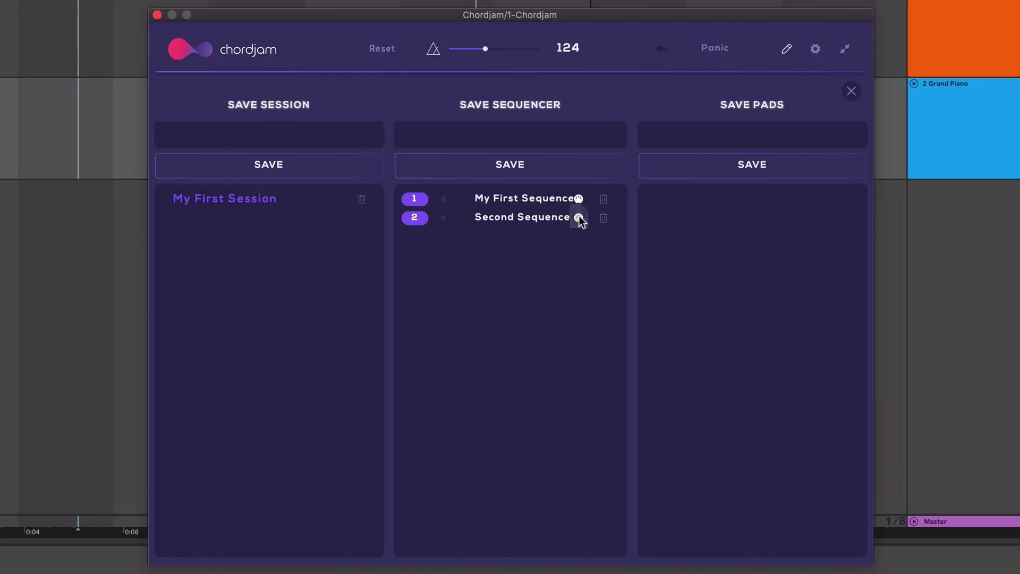
Export the saved "Second Sequence" as a MIDI clip onto the Grand Piano track at bar 2.
drag(579, 219, 0, 116)
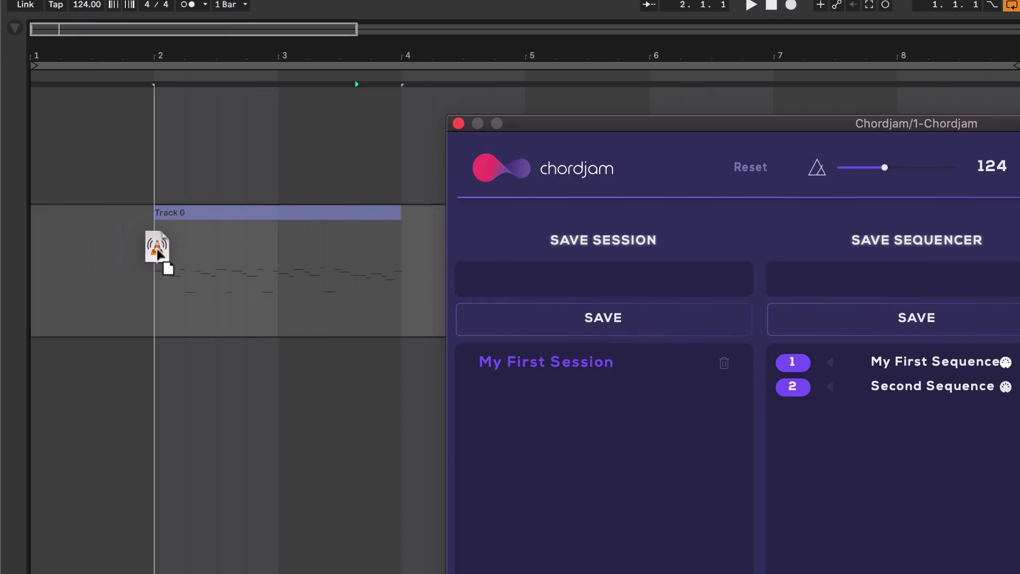
drag(157, 248, 156, 246)
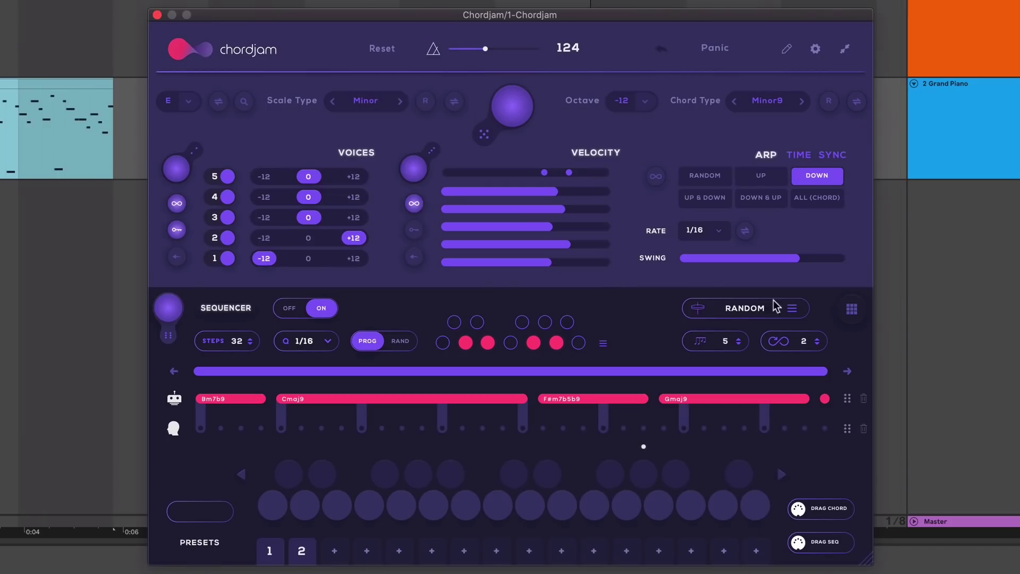
Bring up the chord pads and save the current pad set under the name "My Pads".
click(851, 310)
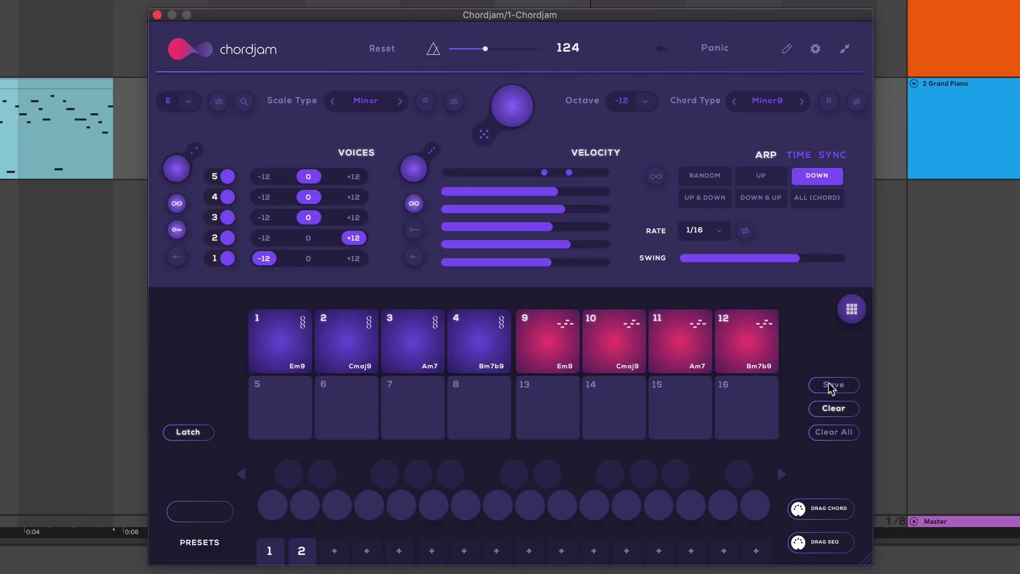
click(786, 50)
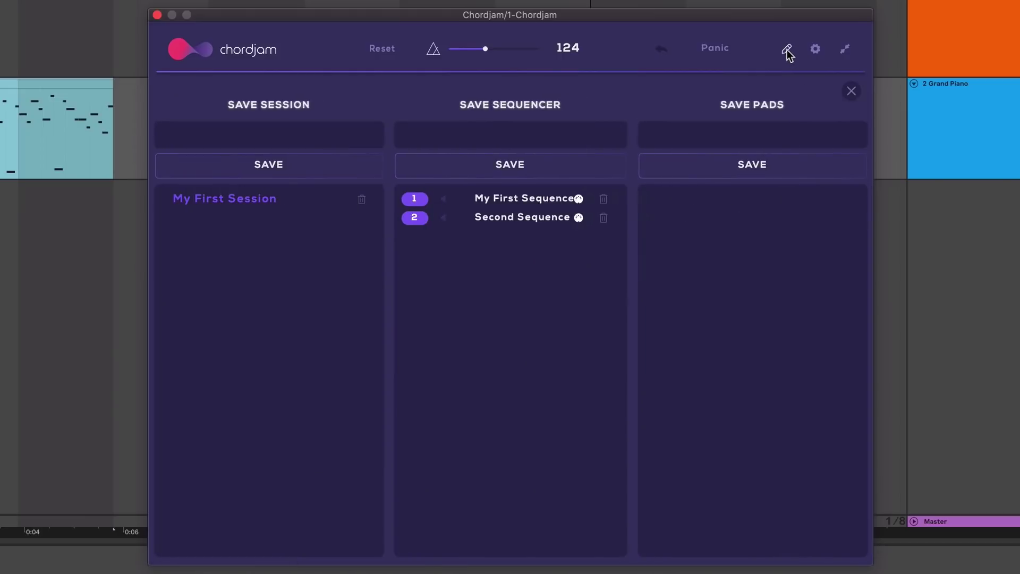
click(781, 137)
text(My Pads)
click(769, 169)
click(850, 91)
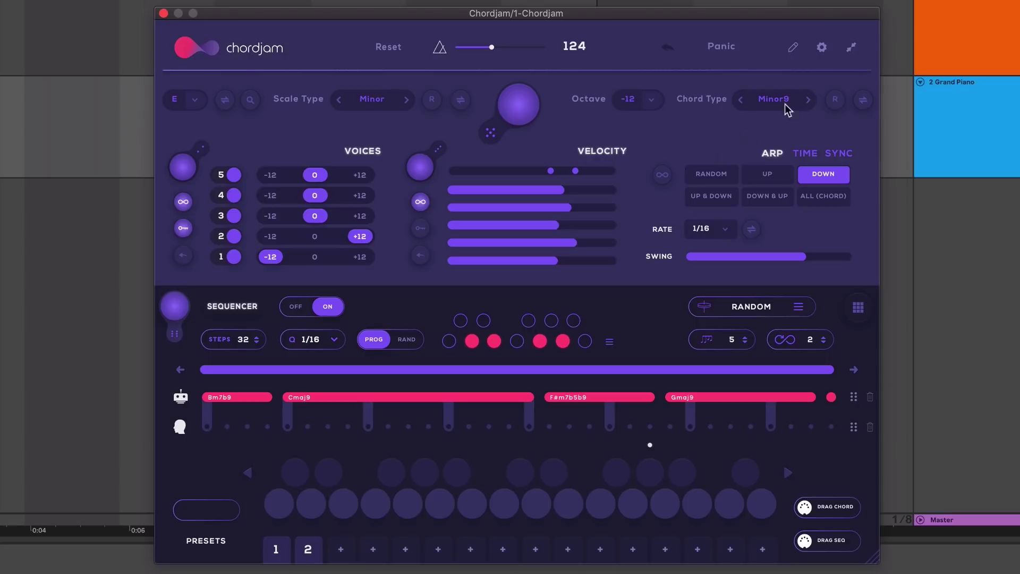
Open the settings and examine the MIDI CC channel options and the channel choices for the Fireface 400 Port 1 output.
click(821, 48)
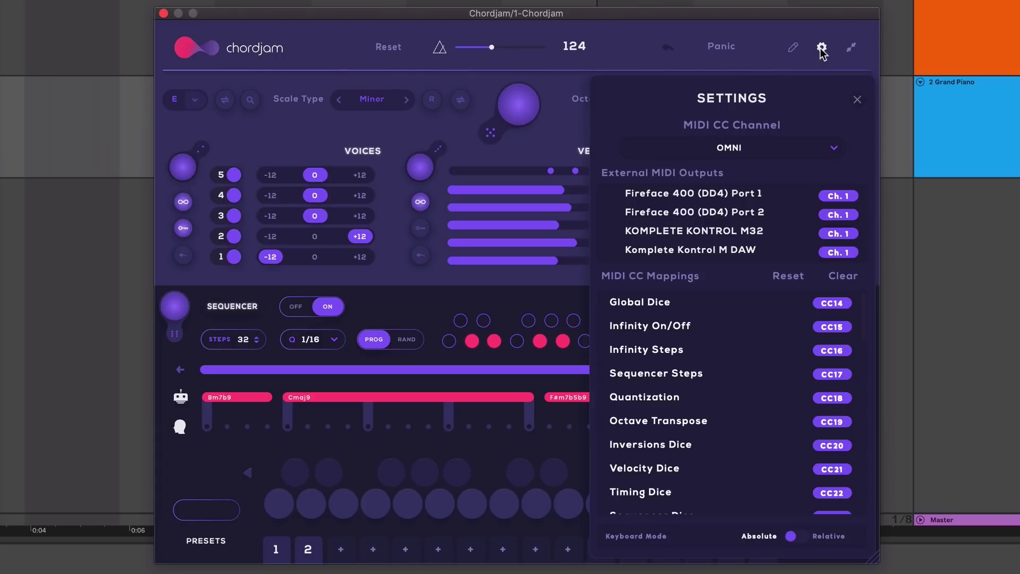
click(755, 150)
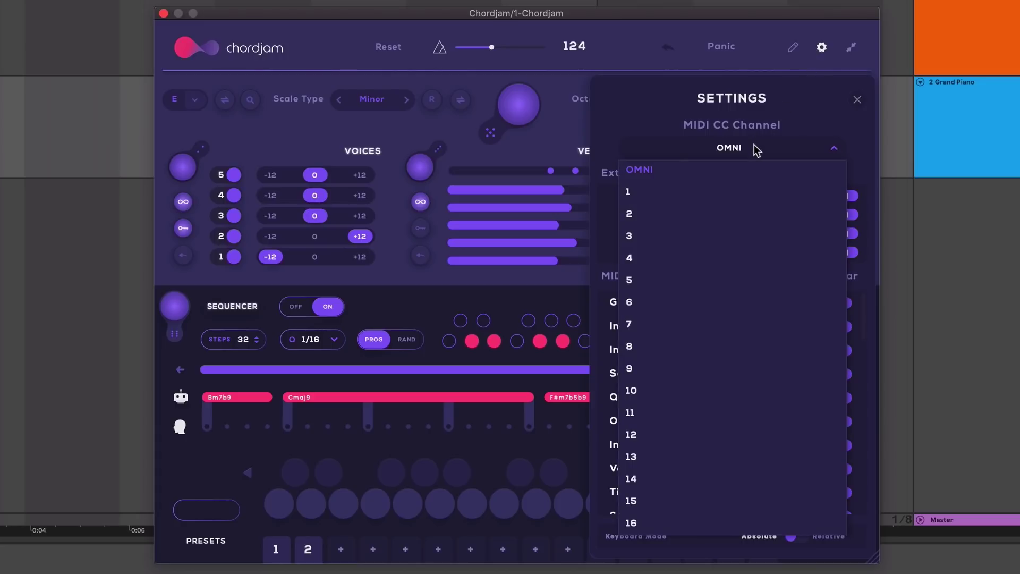
click(797, 125)
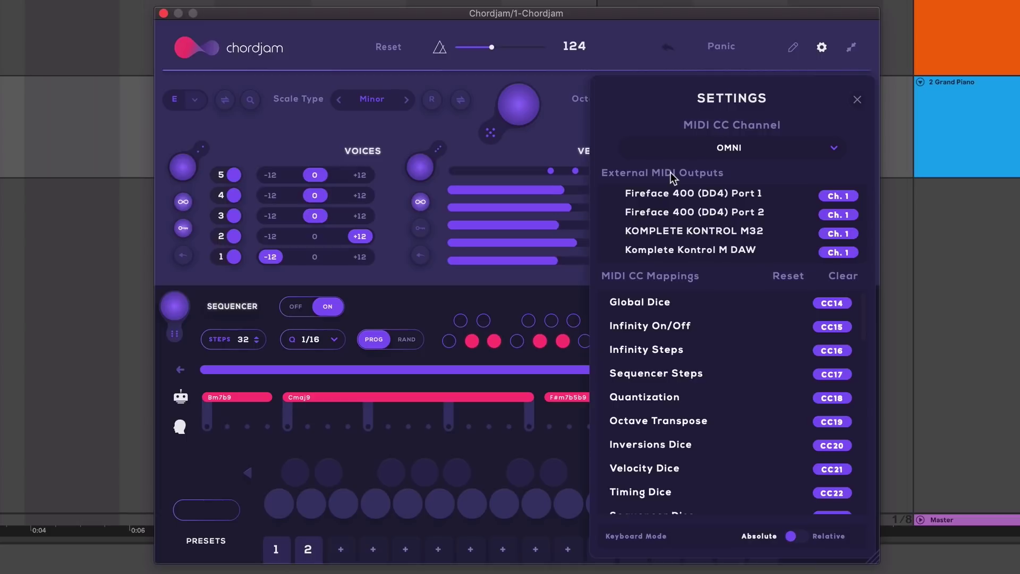
click(838, 196)
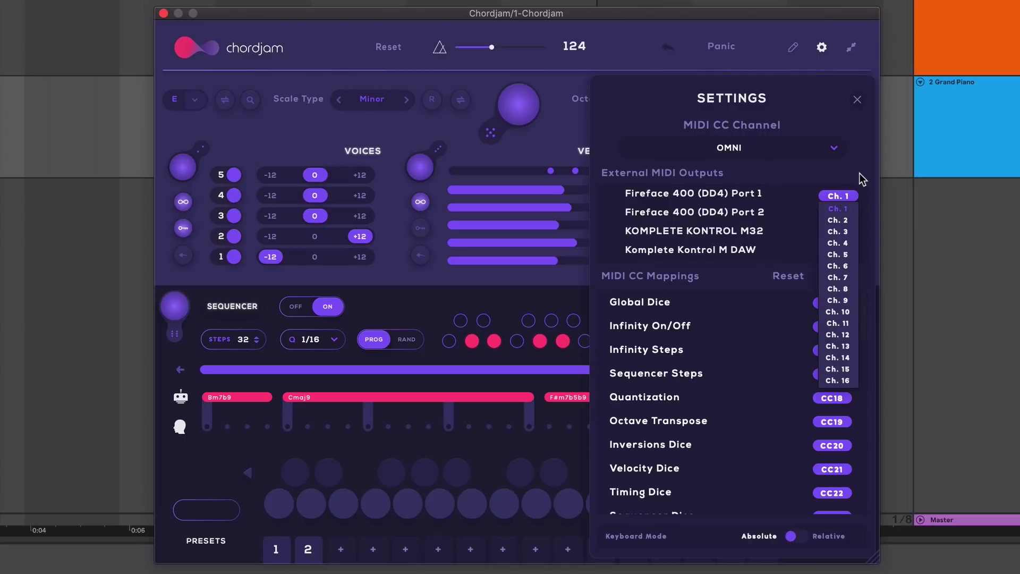
click(863, 181)
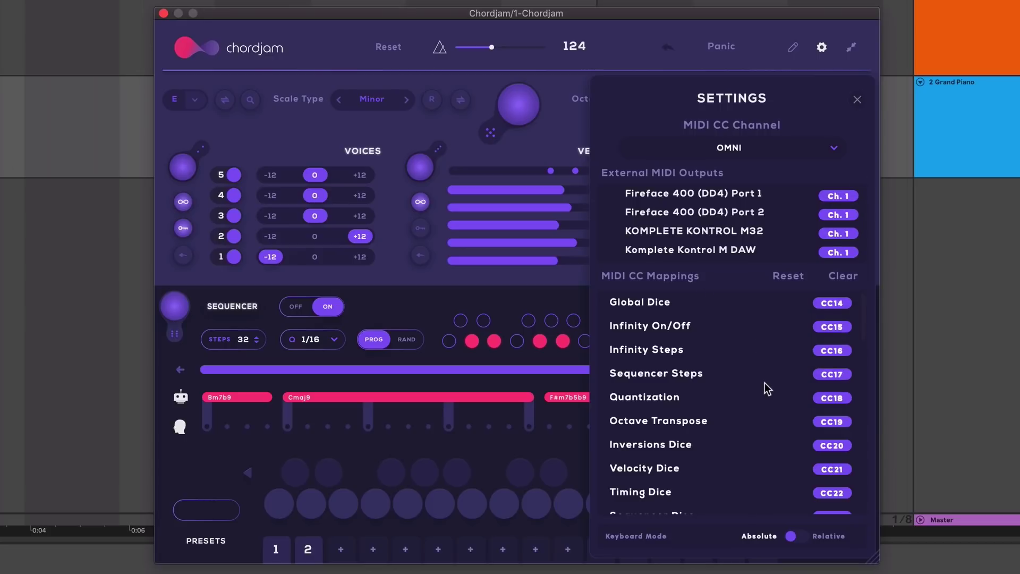
Examine the MIDI CC mappings for dice, presets and trigger pads, including the CC choices for Trigger Pad #1.
scroll(764, 382, down, 2)
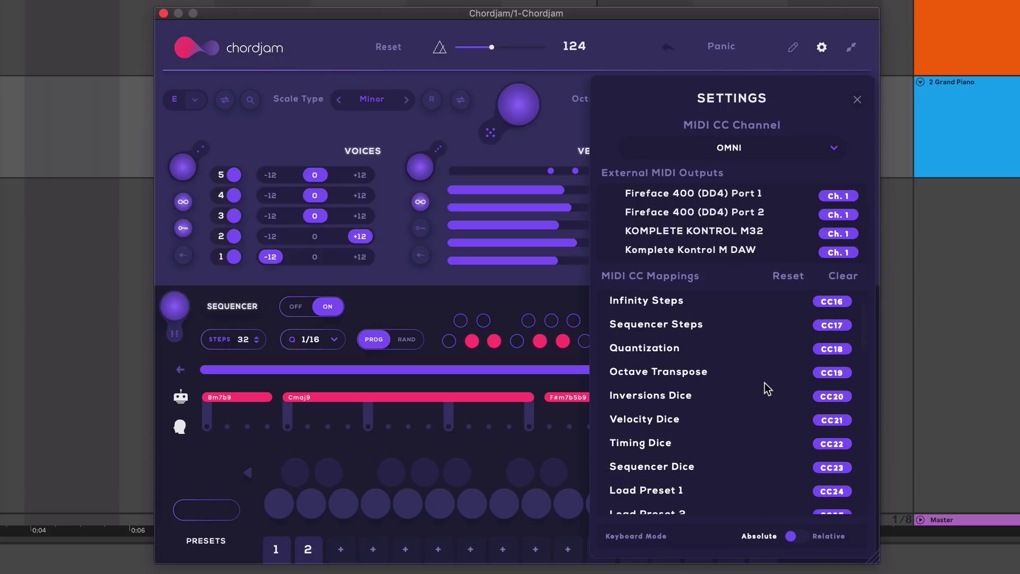
scroll(764, 389, up, 2)
scroll(764, 389, down, 5)
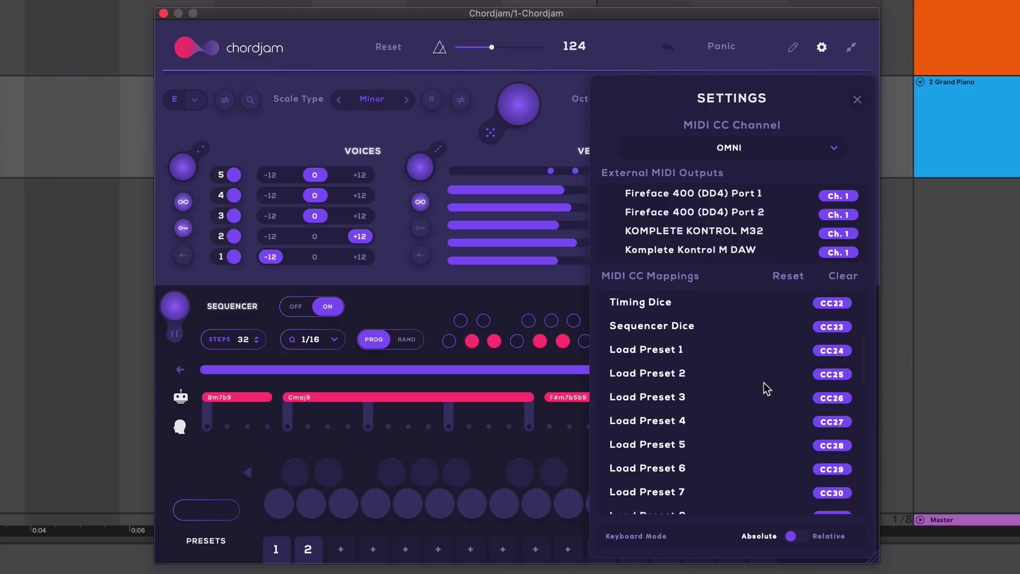
scroll(764, 383, down, 15)
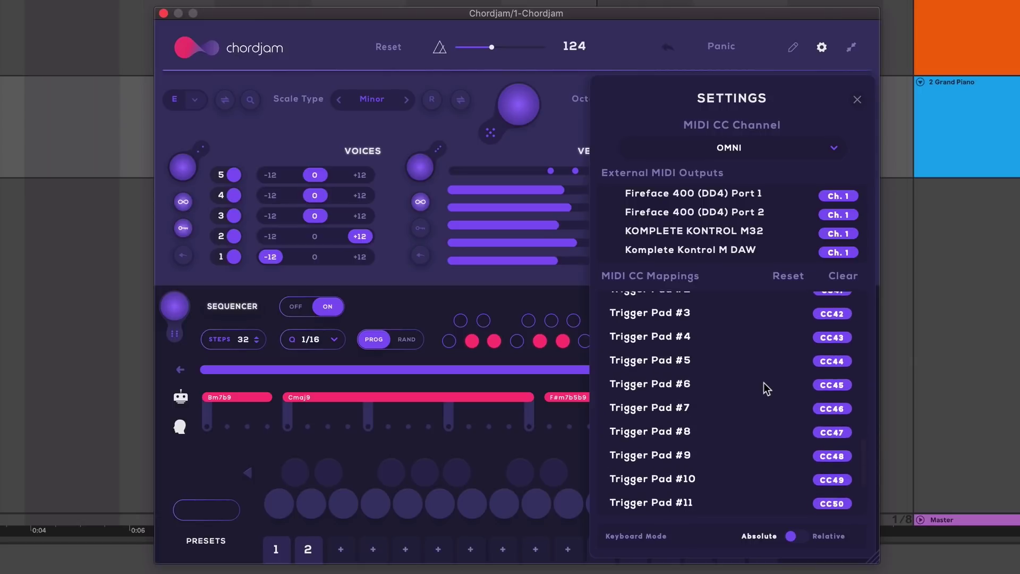
scroll(763, 382, up, 5)
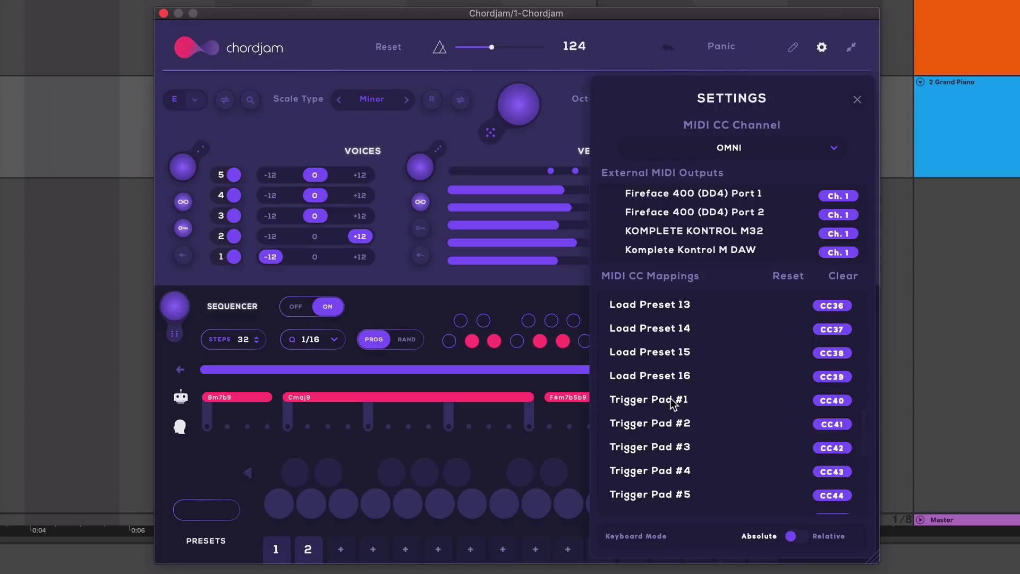
click(839, 401)
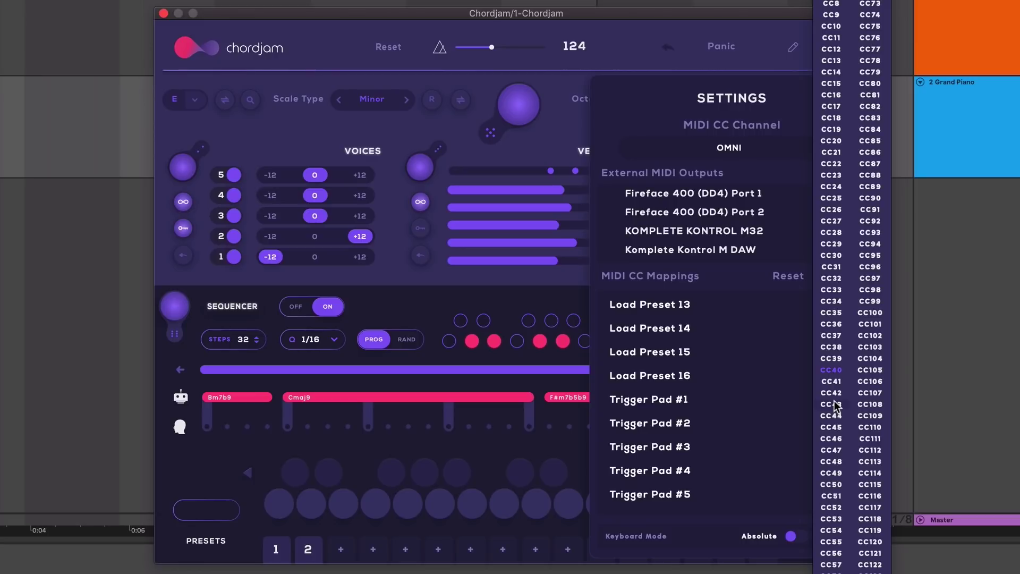
click(839, 302)
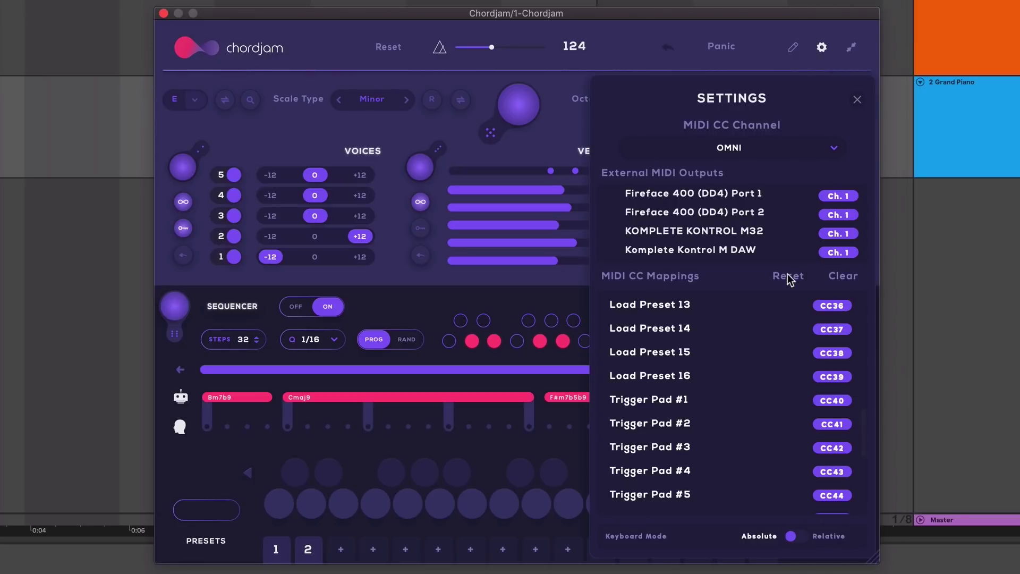
Switch the keyboard mode to Relative and return it to Absolute.
click(800, 536)
click(801, 535)
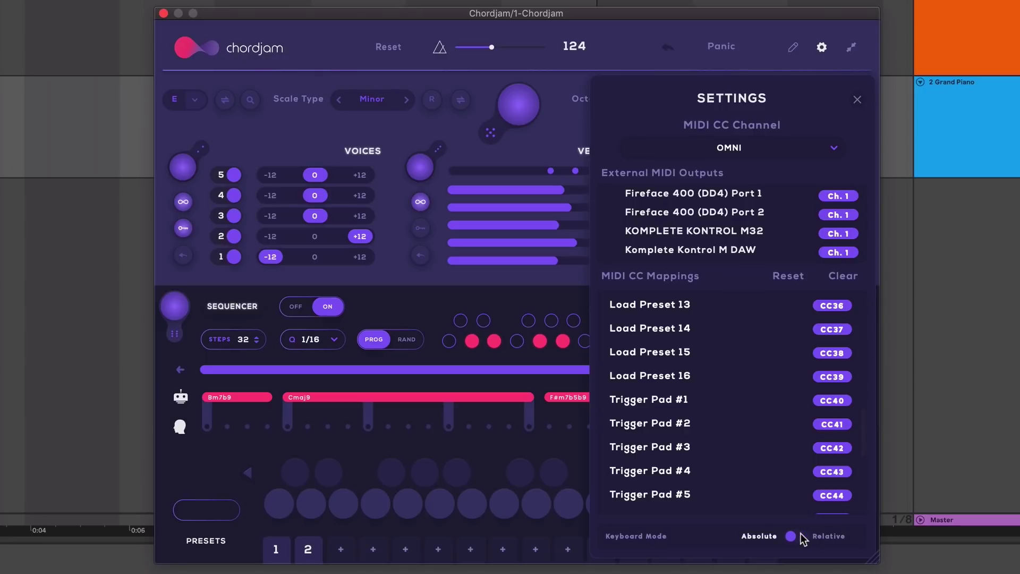